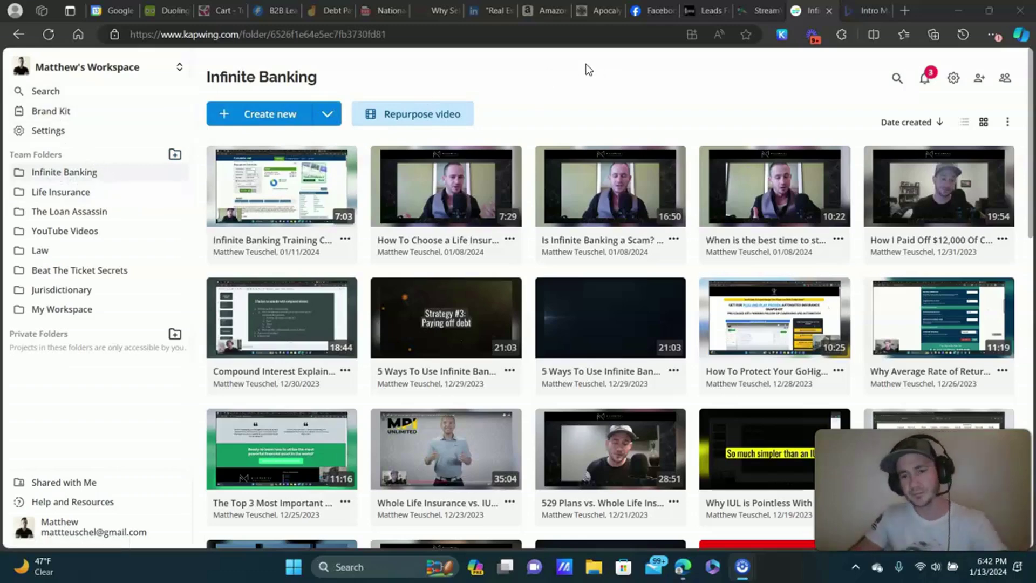
{"action": "left_click", "coordinate": [673, 239]}
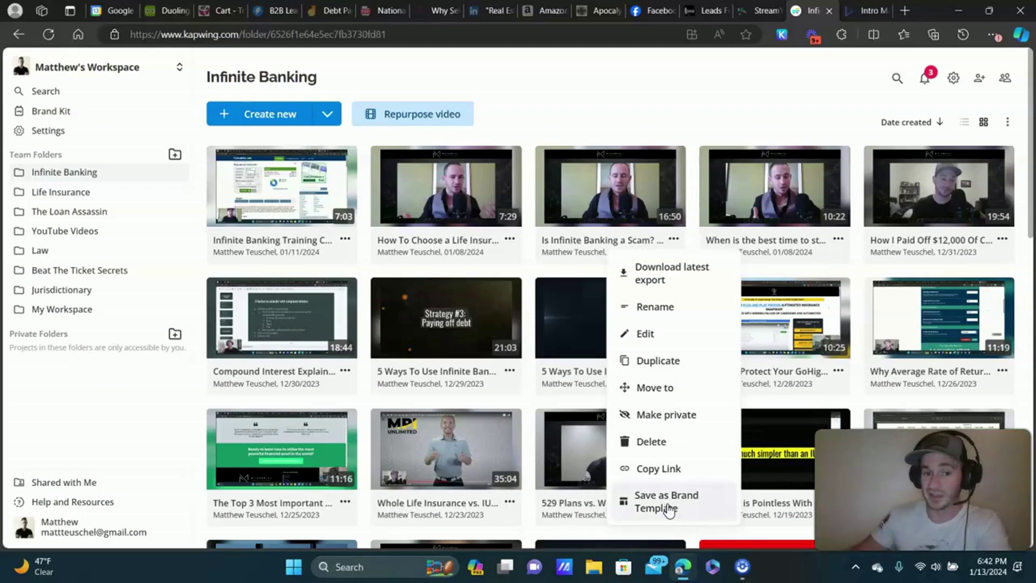
{"action": "left_click", "coordinate": [778, 104]}
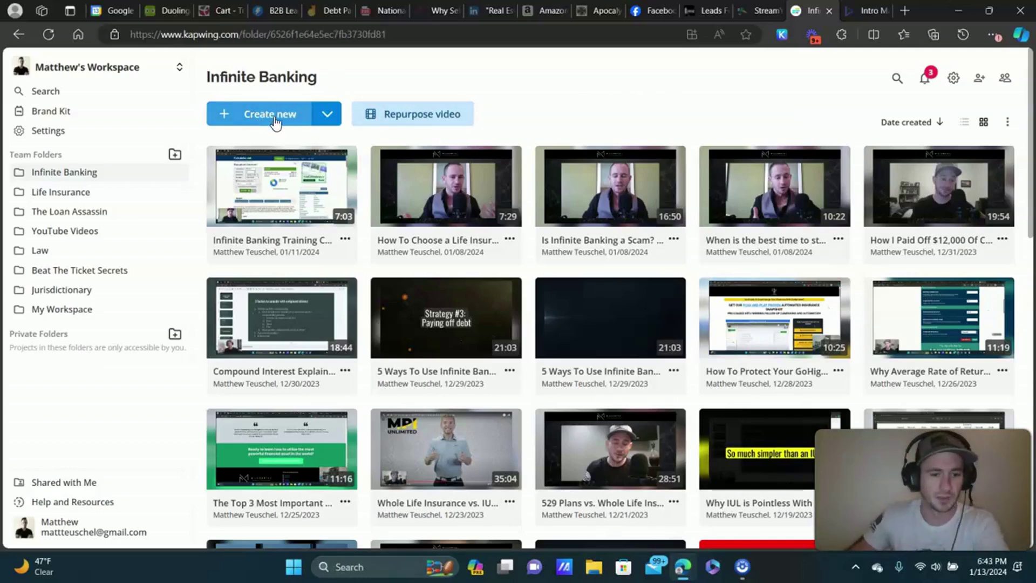
- Create a new project with a blank 16:9 canvas in the Infinite Banking folder and reopen it from there
{"action": "left_click", "coordinate": [219, 114]}
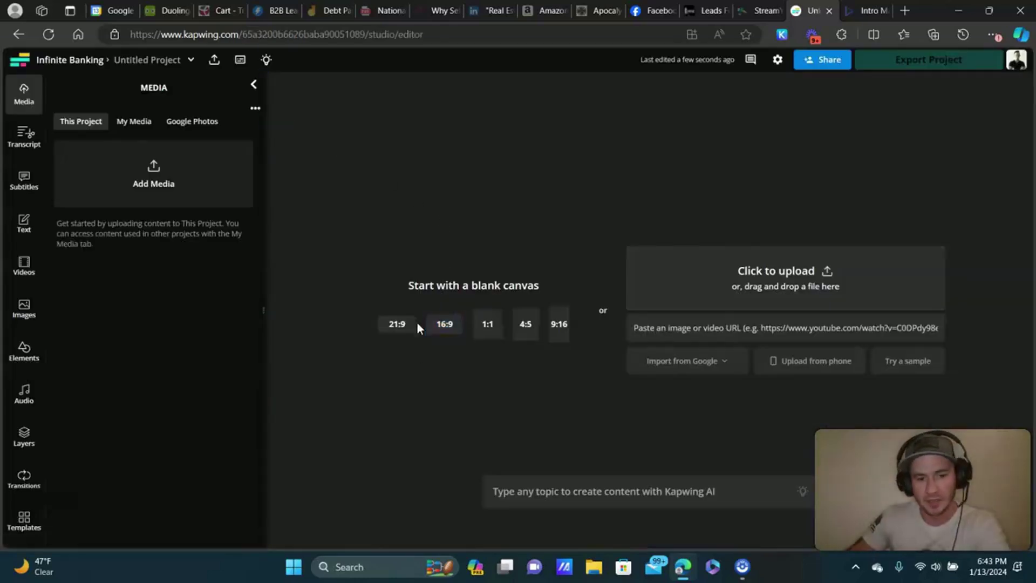
{"action": "left_click", "coordinate": [448, 330]}
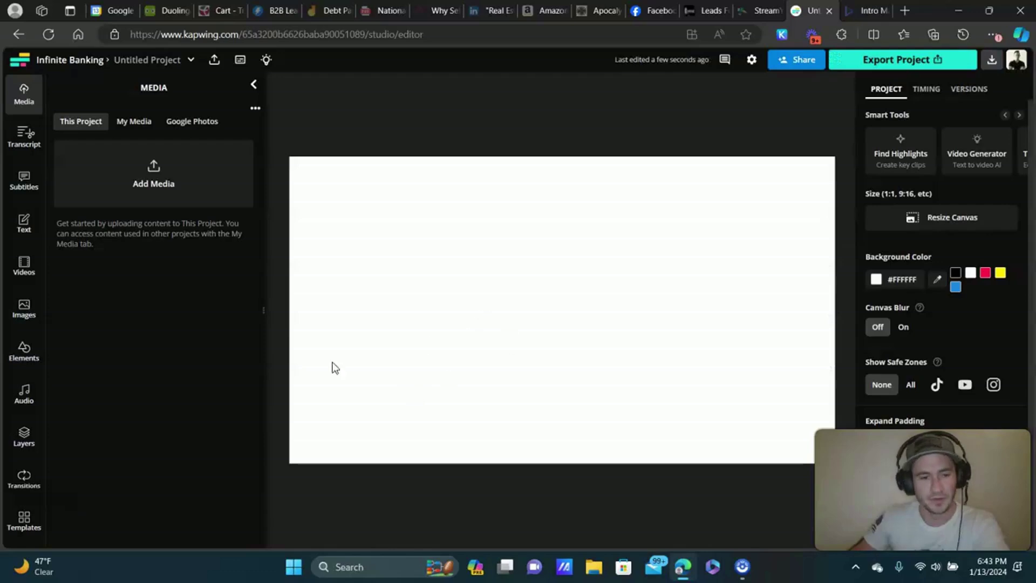
{"action": "left_click", "coordinate": [63, 62]}
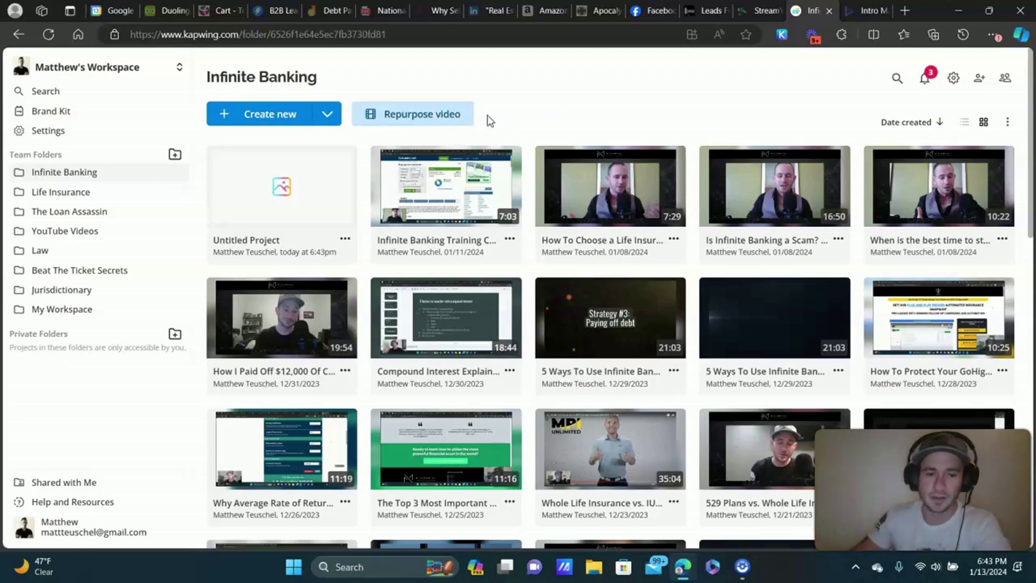
{"action": "left_click", "coordinate": [273, 195]}
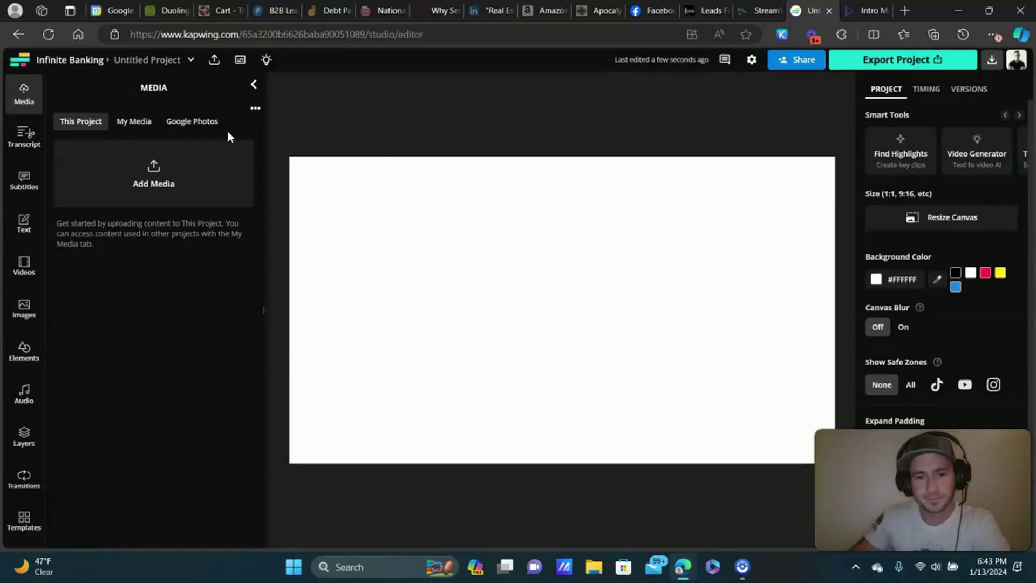
- Rename the project as "Do you have to pay pack a policy loan from a whole life insurance policy"
{"action": "left_click", "coordinate": [164, 61]}
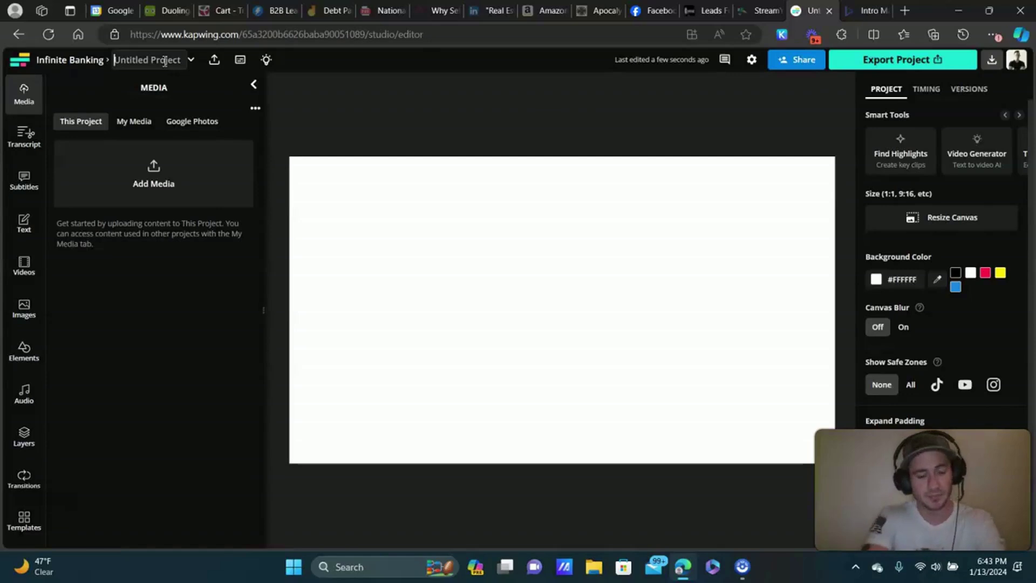
{"action": "key", "text": "ctrl+a"}
{"action": "type", "text": "D"}
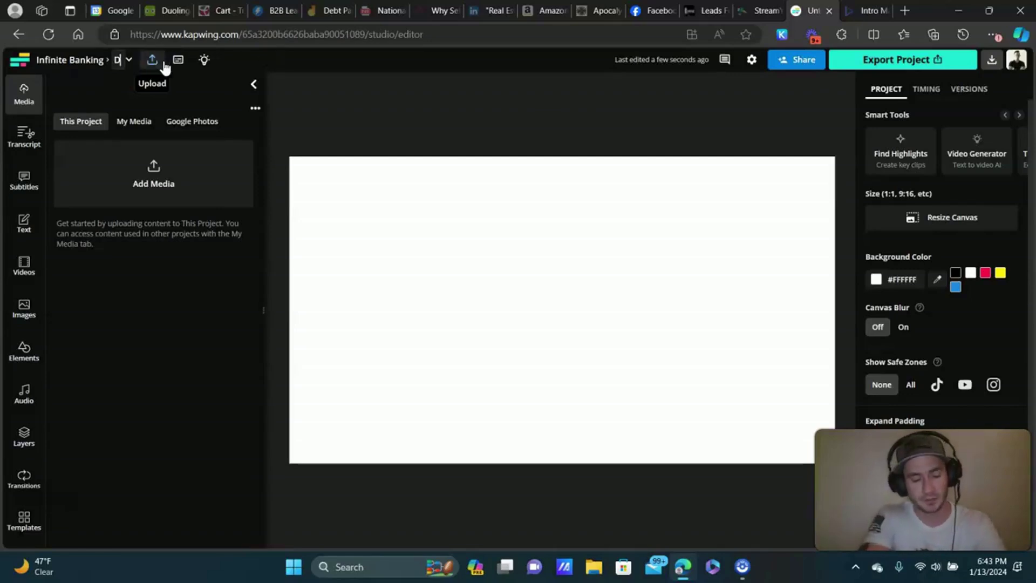
{"action": "type", "text": "o you have you"}
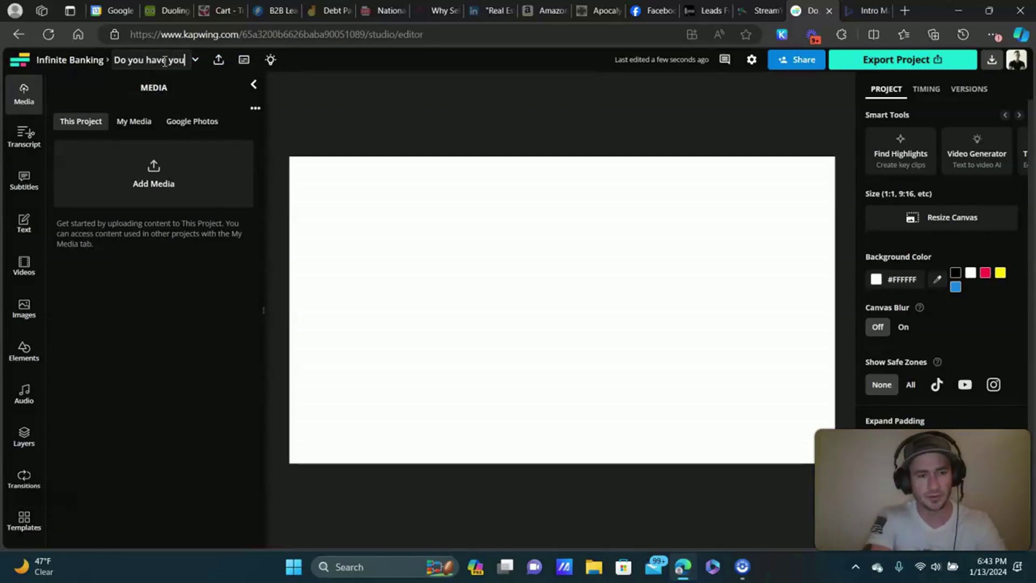
{"action": "key", "text": "BackSpace"}
{"action": "key", "text": "BackSpace"}
{"action": "key", "text": "BackSpace"}
{"action": "type", "text": "to pay p"}
{"action": "type", "text": "ack a poli"}
{"action": "type", "text": "cy loan form"}
{"action": "key", "text": "BackSpace"}
{"action": "key", "text": "BackSpace"}
{"action": "key", "text": "BackSpace"}
{"action": "type", "text": "rom a whole life insurance policy"}
{"action": "key", "text": "Return"}
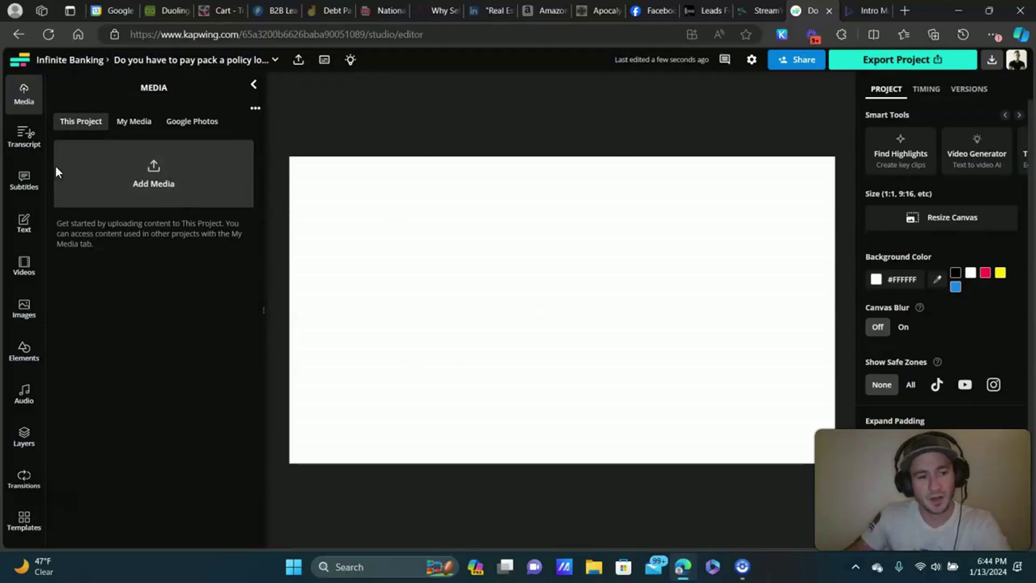
- Upload the video "Do you have to pay back a whole life insurance policy loan_" from Downloads and add it to the timeline
{"action": "left_click", "coordinate": [159, 185]}
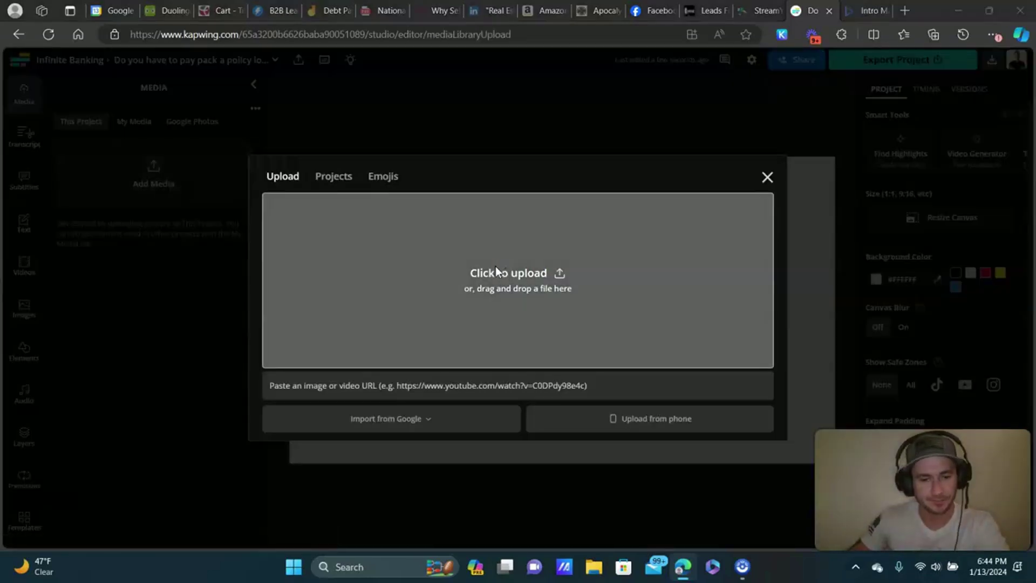
{"action": "left_click", "coordinate": [496, 267]}
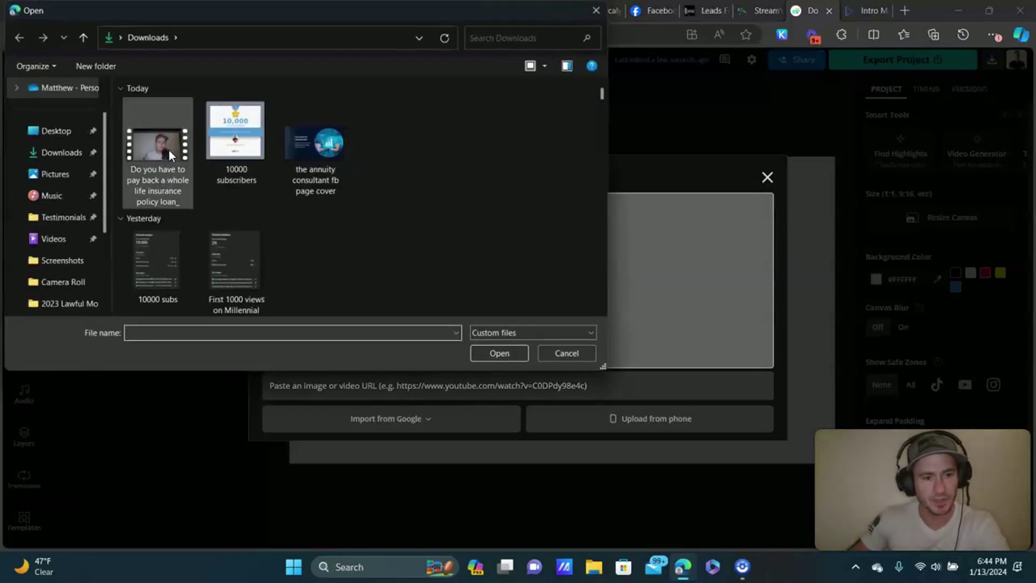
{"action": "double_click", "coordinate": [168, 151]}
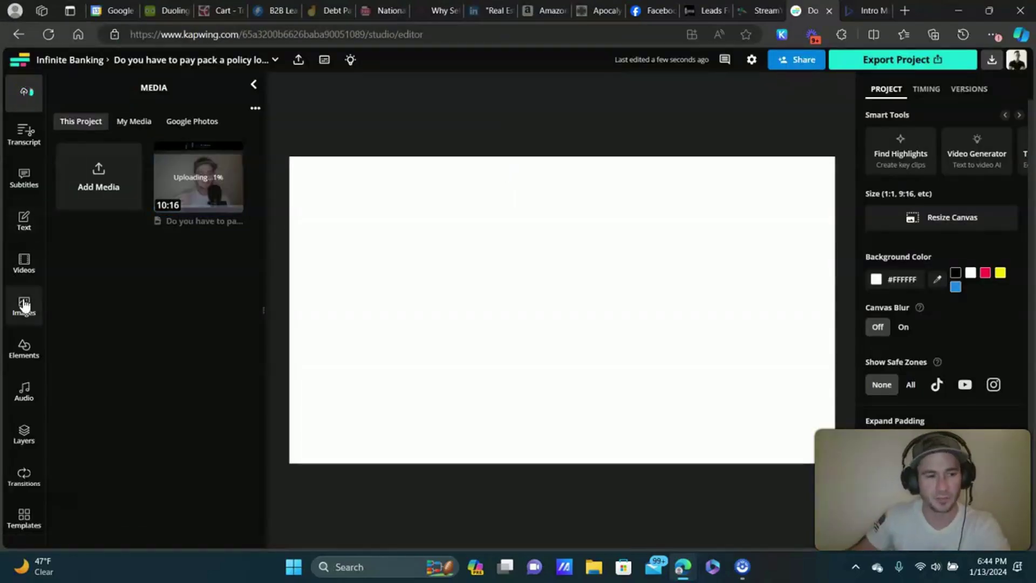
{"action": "mouse_move", "coordinate": [229, 173]}
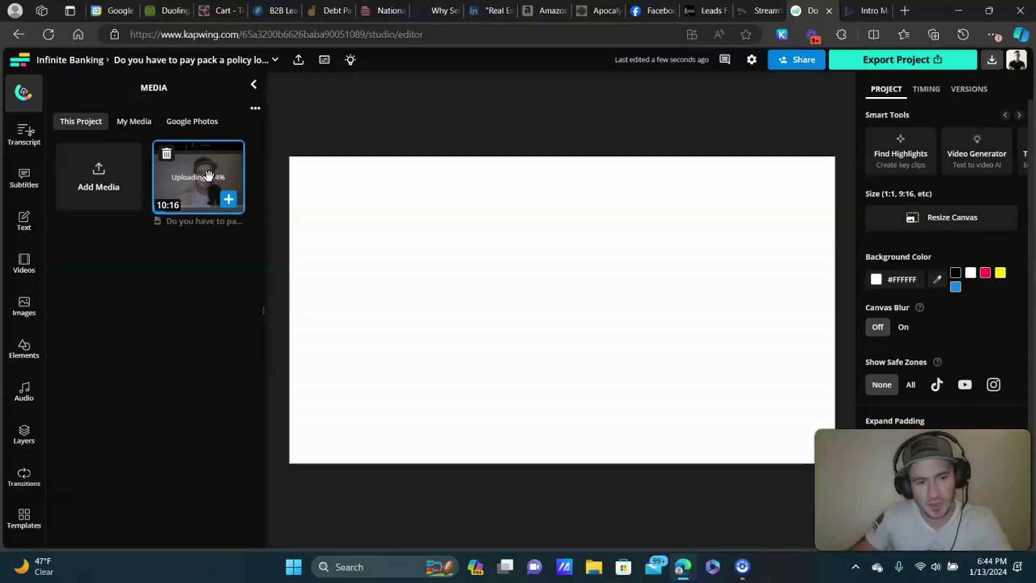
{"action": "left_click", "coordinate": [211, 170]}
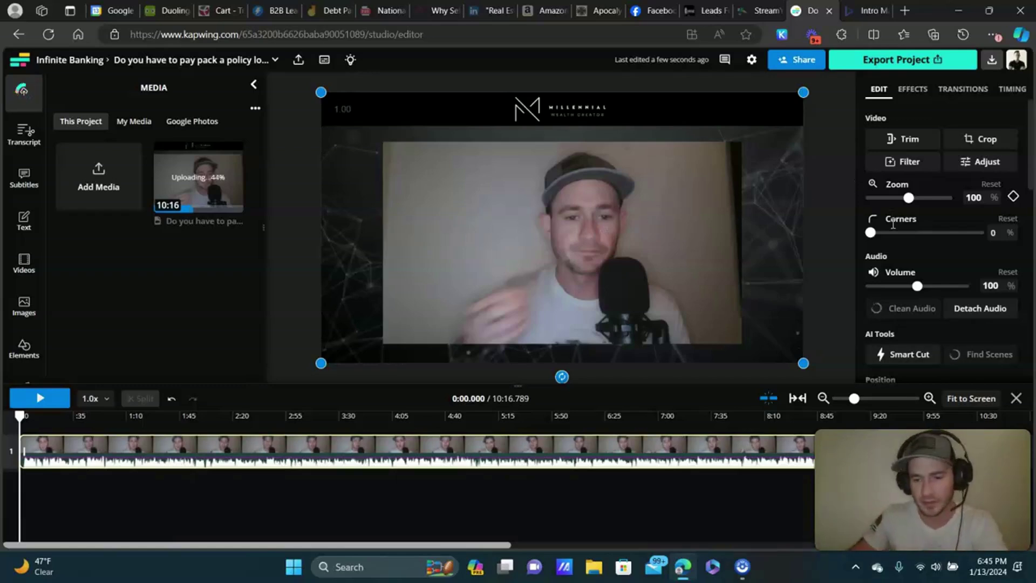
- Trim about 2.4 seconds of silence off the start of the main video clip
{"action": "scroll", "coordinate": [927, 204], "scroll_direction": "down", "scroll_amount": 8}
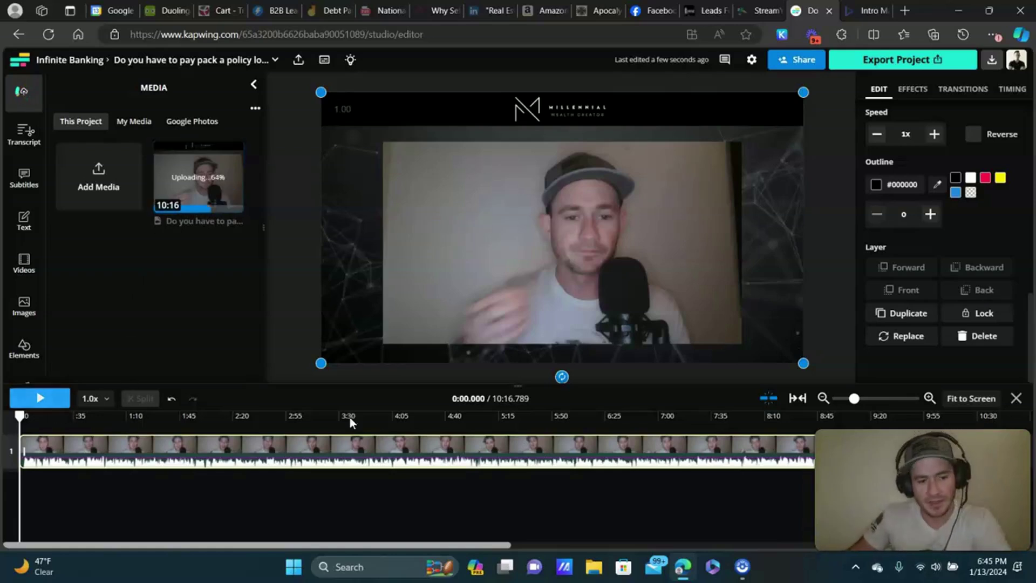
{"action": "left_click", "coordinate": [928, 399]}
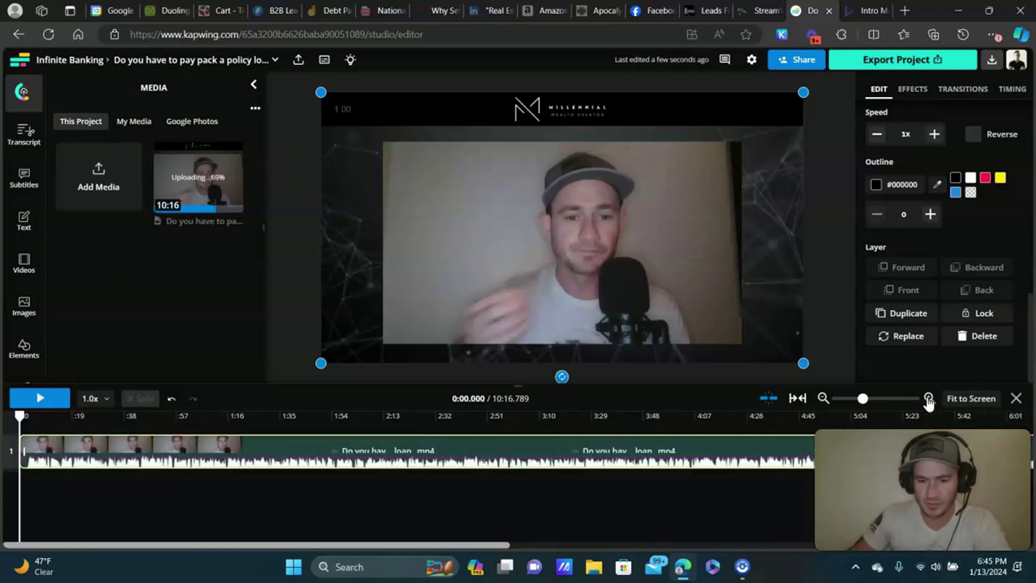
{"action": "left_click", "coordinate": [928, 400]}
{"action": "left_click", "coordinate": [927, 399]}
{"action": "left_click", "coordinate": [928, 400]}
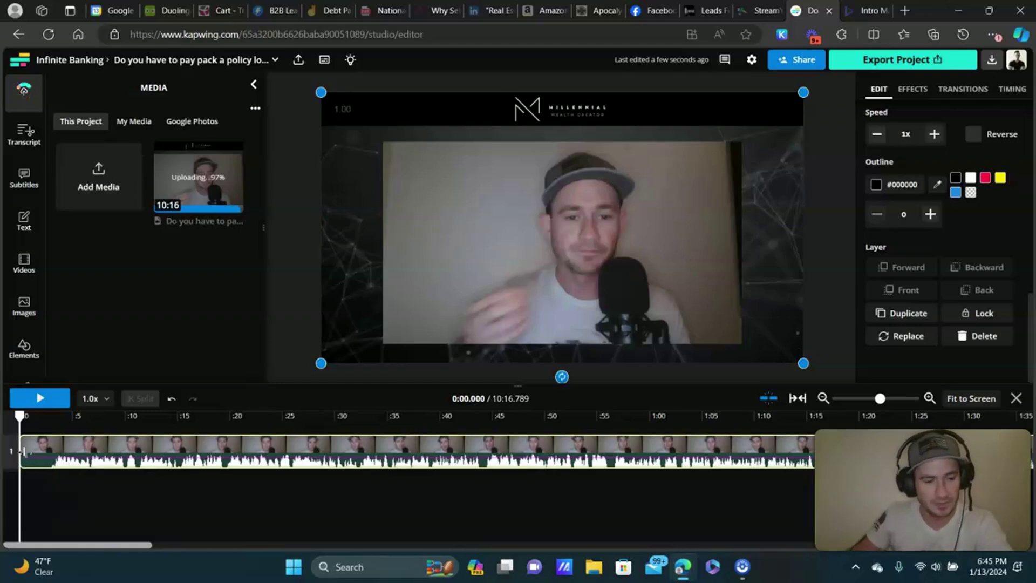
{"action": "mouse_move", "coordinate": [30, 451]}
{"action": "left_mouse_down"}
{"action": "mouse_move", "coordinate": [106, 456]}
{"action": "mouse_move", "coordinate": [64, 458]}
{"action": "left_mouse_up"}
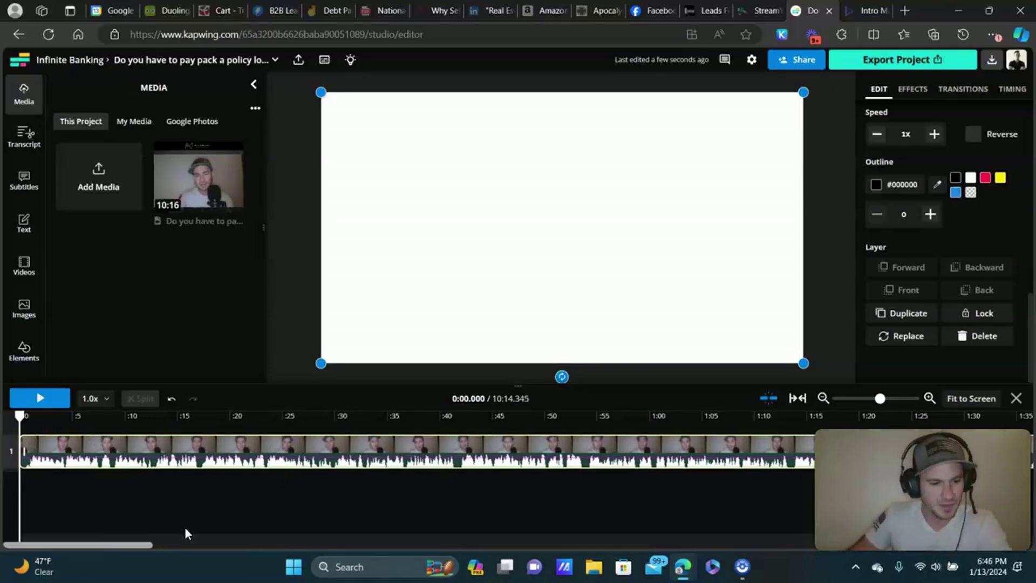
- Trim the silent end of the main video so the project lasts 10:12.674
{"action": "left_click_drag", "start_coordinate": [69, 544], "coordinate": [768, 539]}
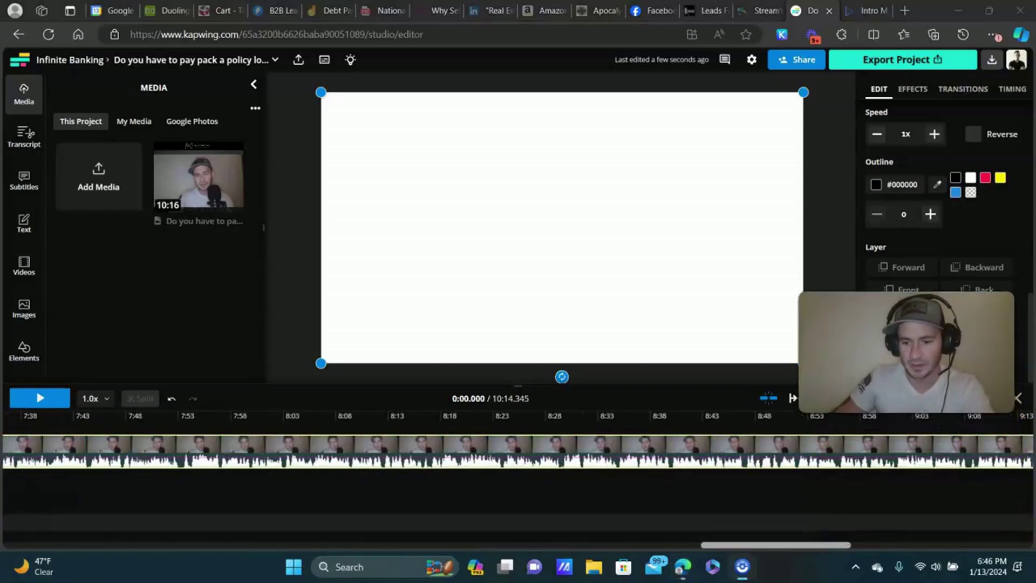
{"action": "left_click_drag", "start_coordinate": [829, 578], "coordinate": [993, 536]}
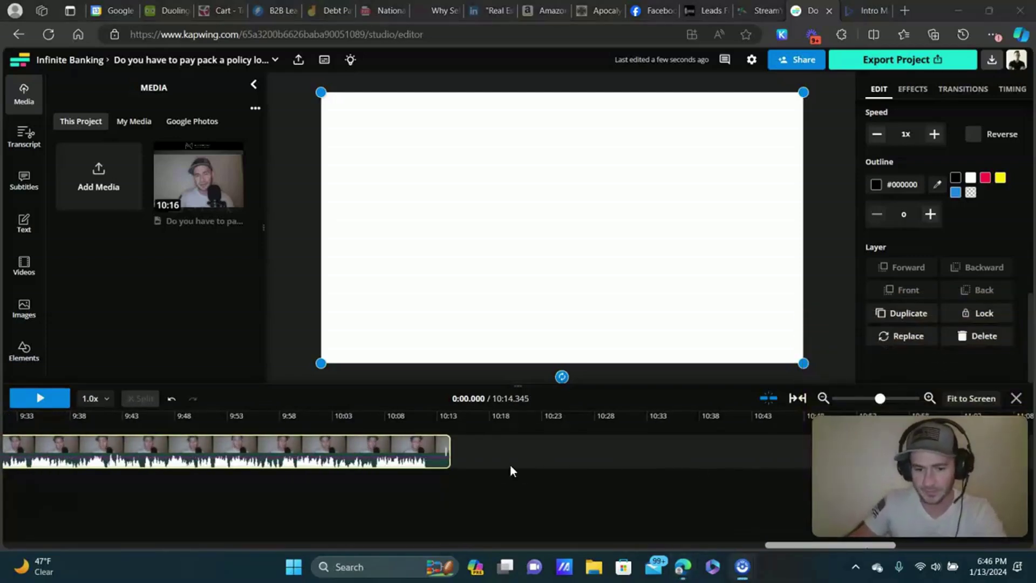
{"action": "left_click", "coordinate": [443, 452]}
{"action": "left_click_drag", "start_coordinate": [438, 452], "coordinate": [430, 451]}
{"action": "left_click_drag", "start_coordinate": [792, 546], "coordinate": [51, 546]}
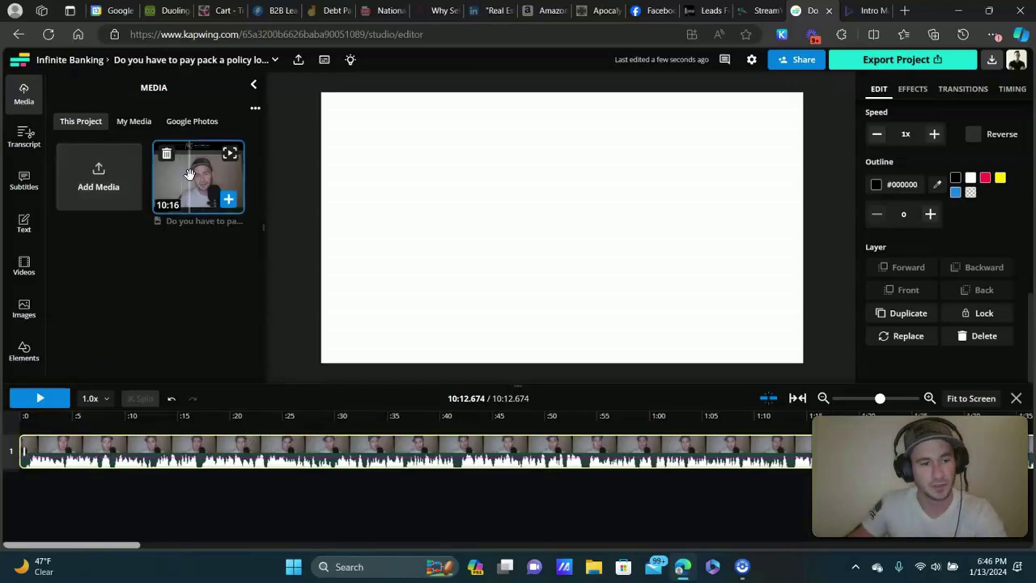
- Look over Renderforest's intro templates and upload the MWC Logo Reveal video to the Kapwing project's media
{"action": "left_click", "coordinate": [97, 196]}
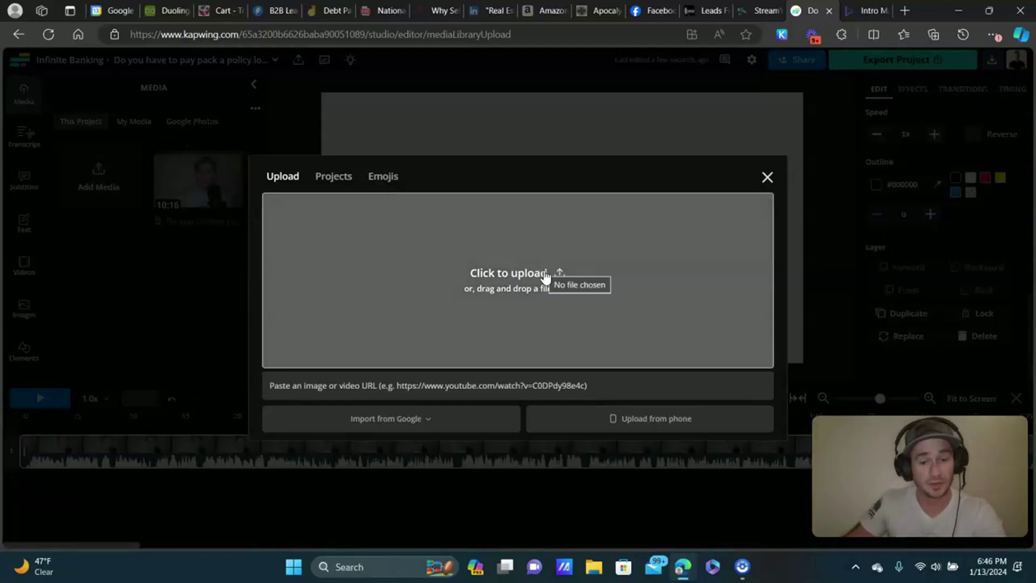
{"action": "left_click", "coordinate": [861, 9]}
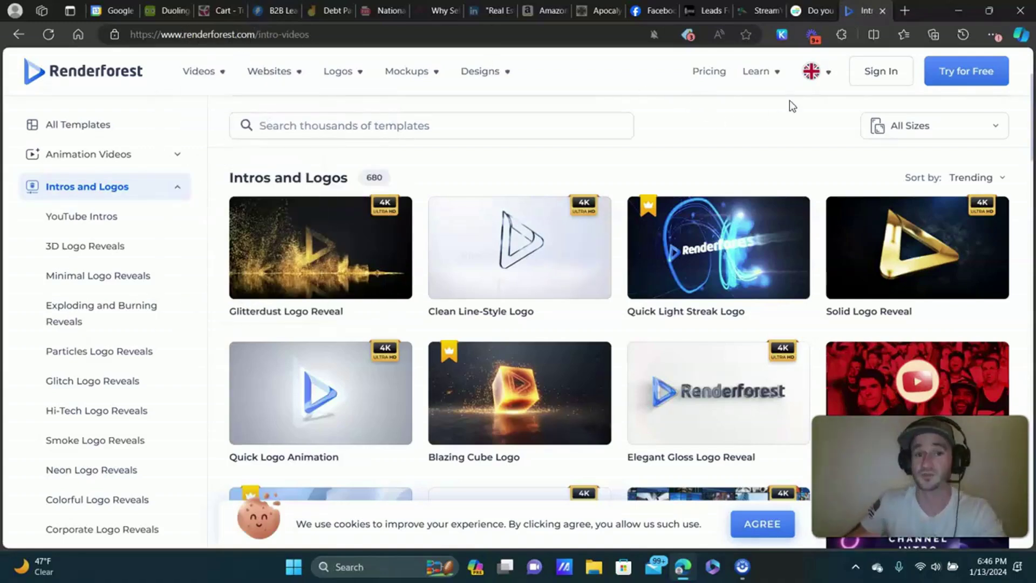
{"action": "scroll", "coordinate": [744, 142], "scroll_direction": "down", "scroll_amount": 10}
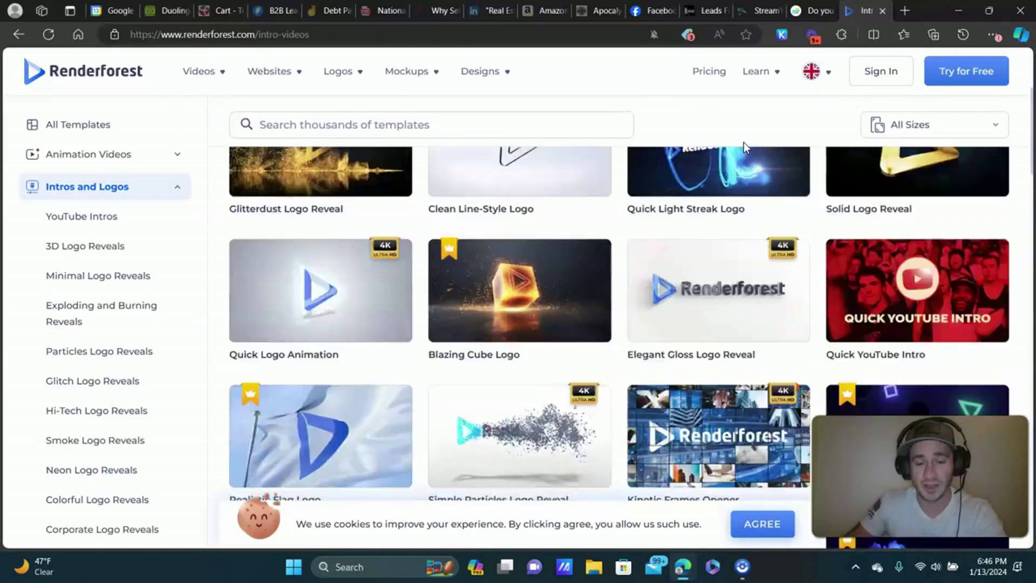
{"action": "scroll", "coordinate": [743, 141], "scroll_direction": "up", "scroll_amount": 10}
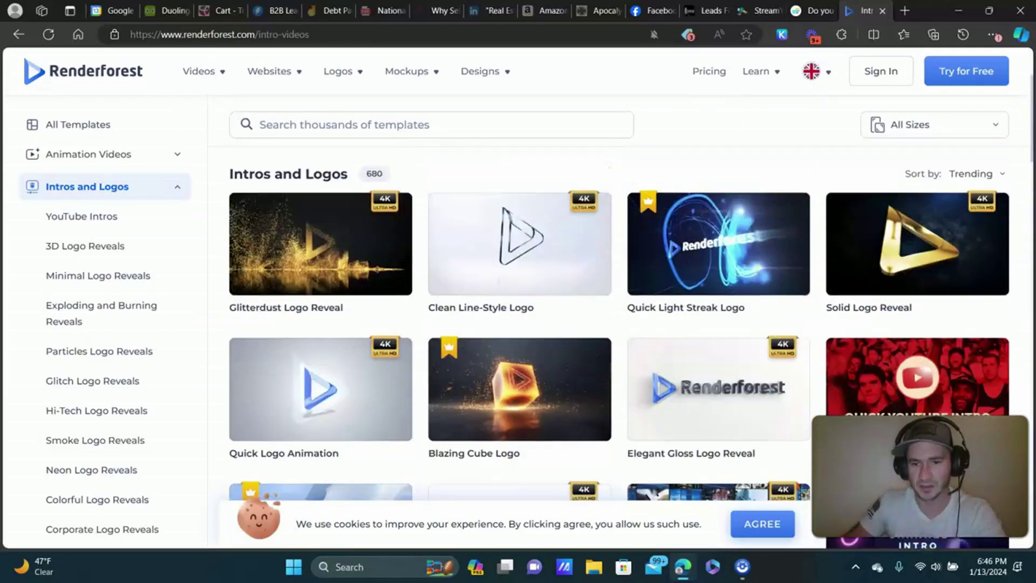
{"action": "left_click", "coordinate": [812, 10]}
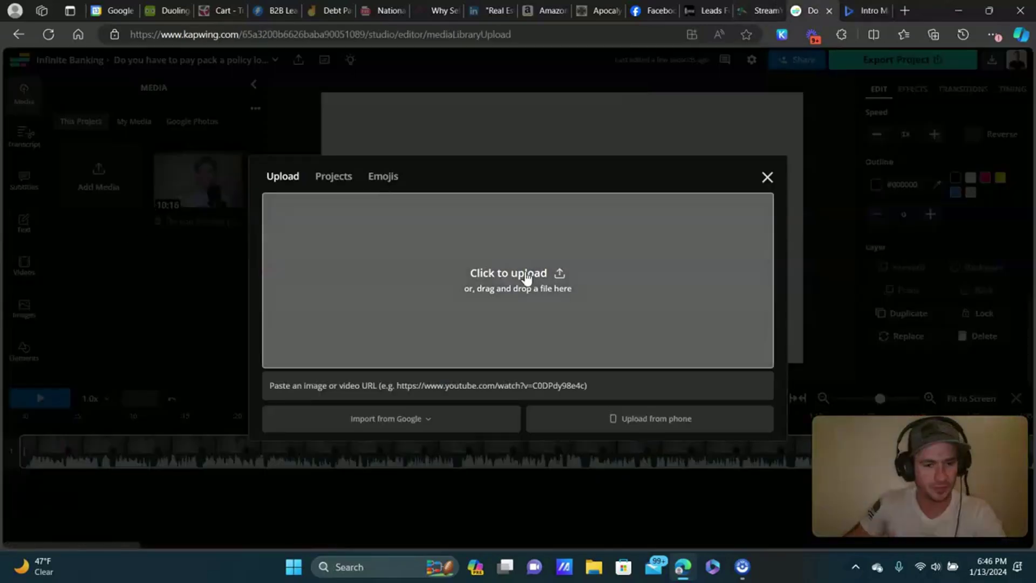
{"action": "left_click", "coordinate": [361, 272]}
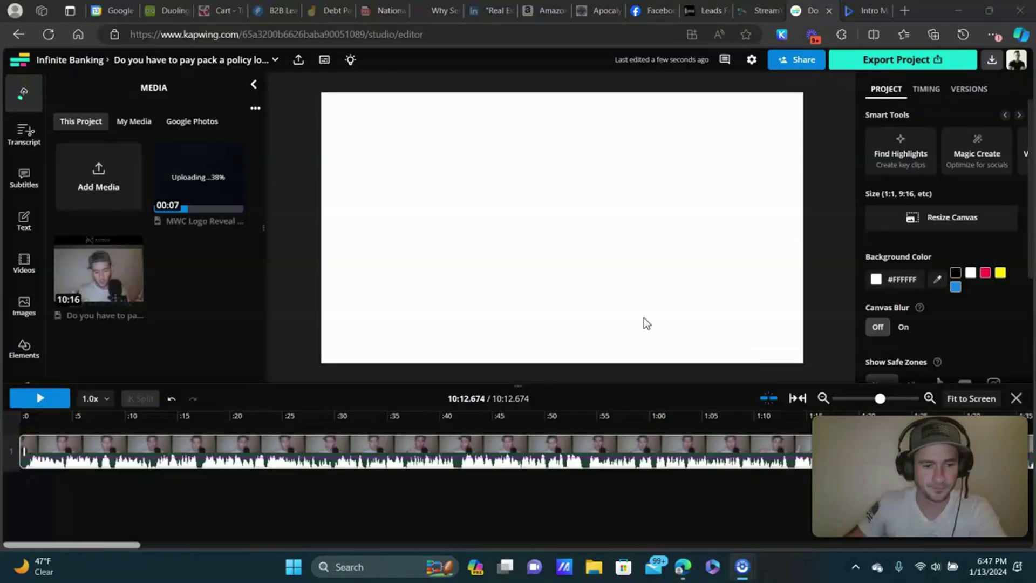
- Shift the main video to start at about 18 seconds, and insert and play the MWC Logo Reveal intro at 0:00.836
{"action": "mouse_move", "coordinate": [198, 180]}
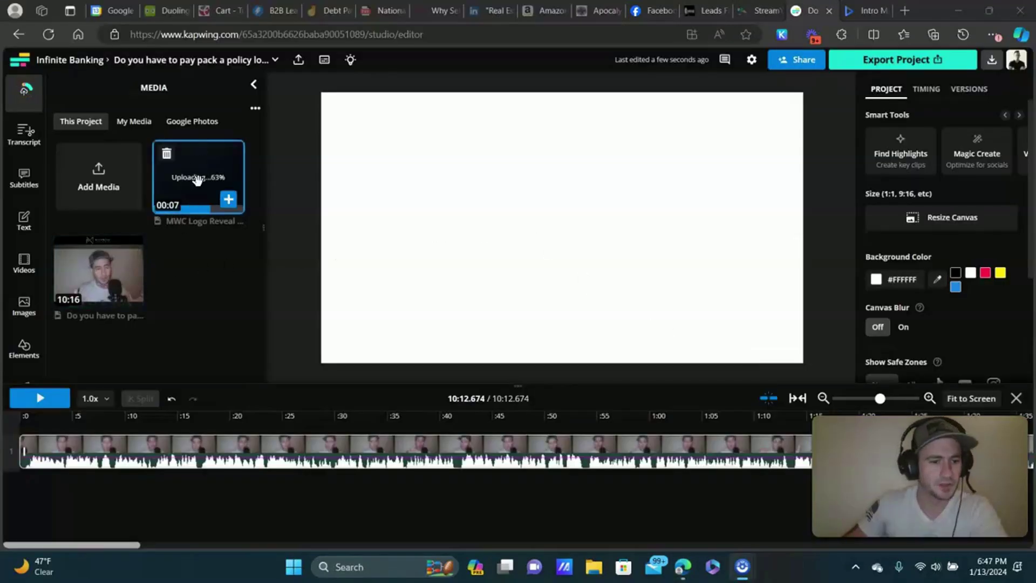
{"action": "left_click_drag", "start_coordinate": [90, 453], "coordinate": [282, 455]}
{"action": "left_click", "coordinate": [29, 418]}
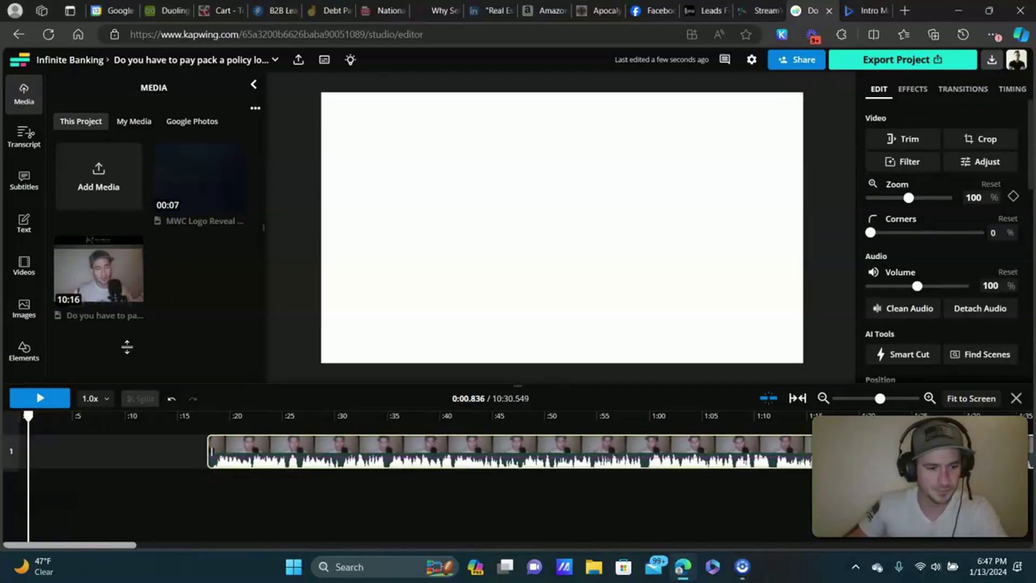
{"action": "left_click", "coordinate": [176, 172]}
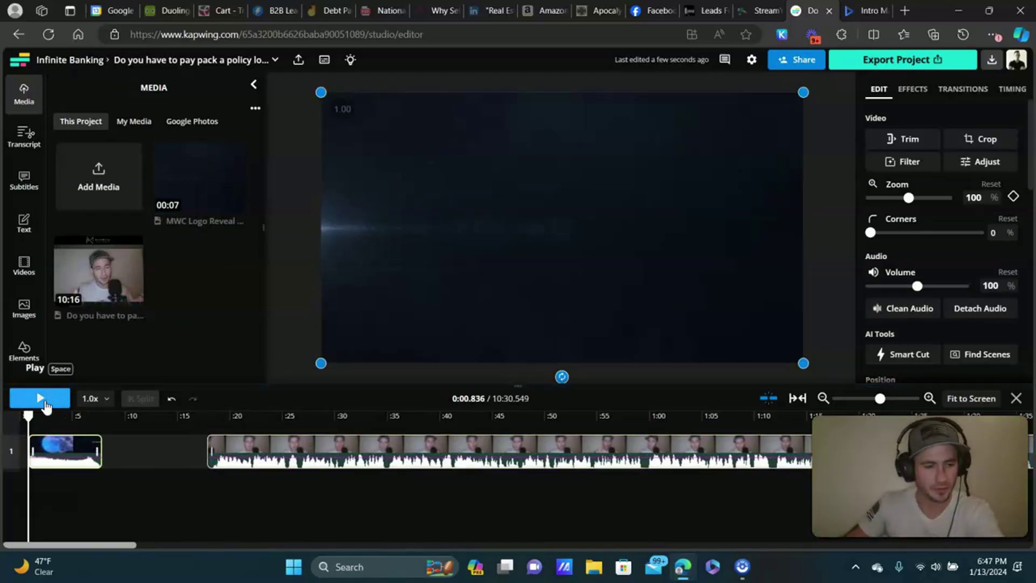
{"action": "left_click", "coordinate": [45, 402]}
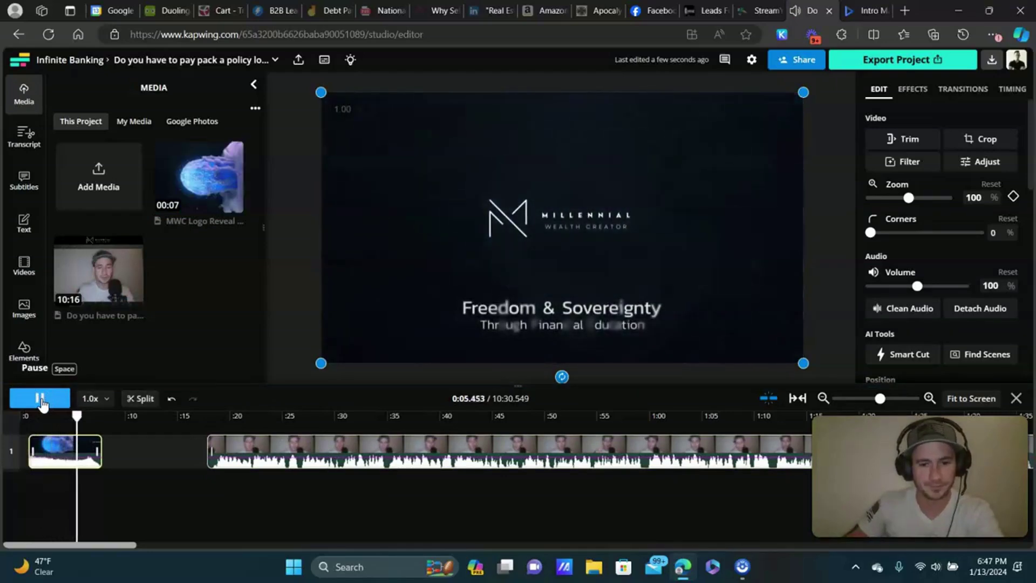
{"action": "left_click", "coordinate": [41, 401]}
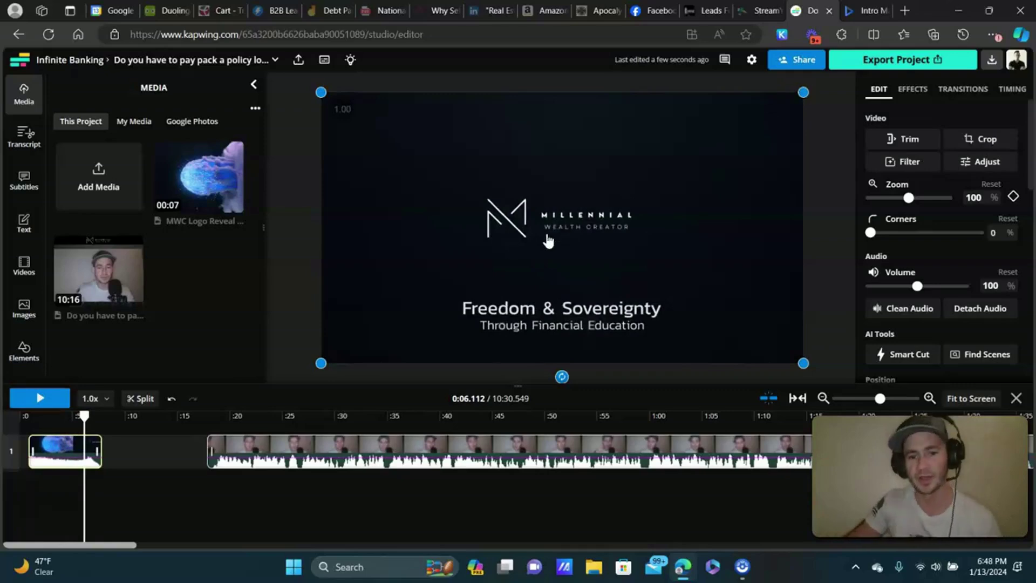
- Upload the Millennial Wealth video to the project's media and move the main video to start at about 12 seconds
{"action": "left_click", "coordinate": [865, 11]}
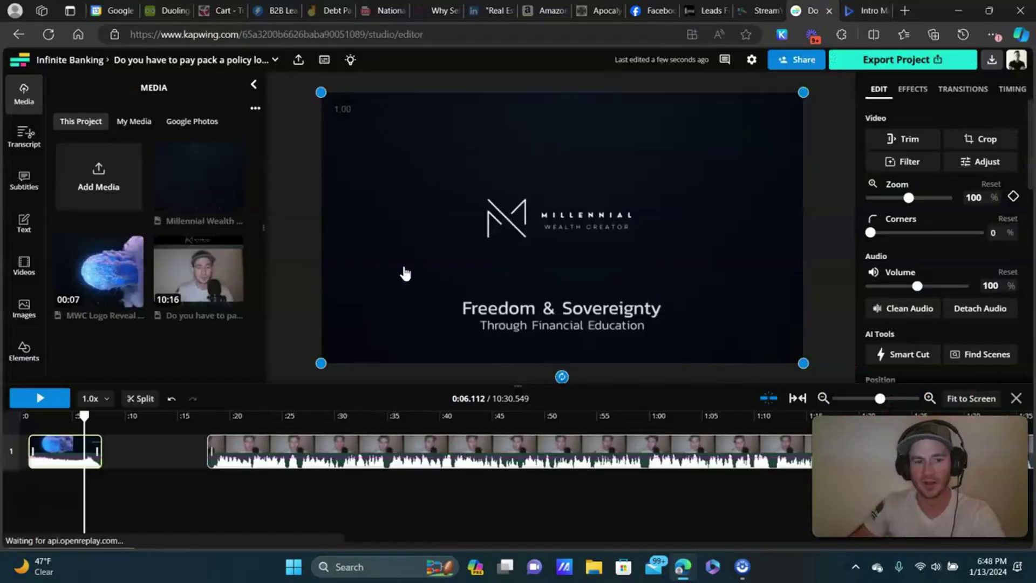
{"action": "left_click_drag", "start_coordinate": [290, 450], "coordinate": [121, 455]}
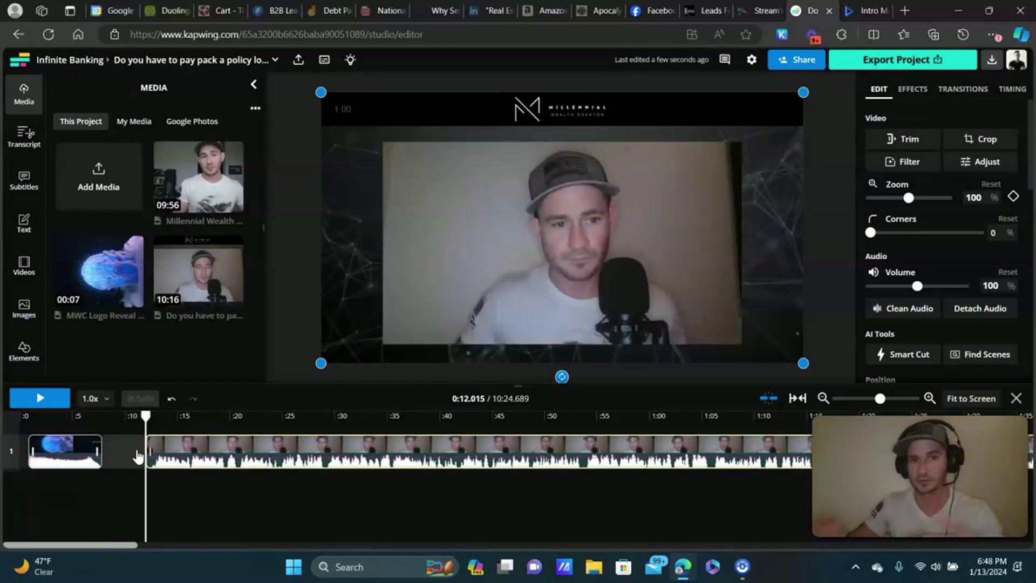
- Move the main video to start directly after the logo intro at 0:07.836 and play the join between them
{"action": "left_click_drag", "start_coordinate": [264, 447], "coordinate": [116, 452]}
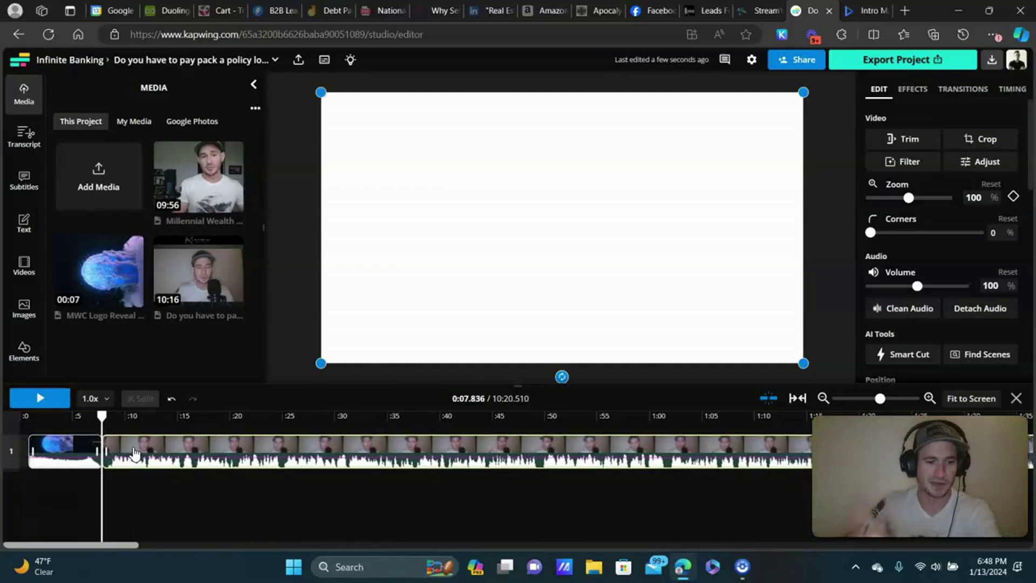
{"action": "left_click_drag", "start_coordinate": [101, 415], "coordinate": [89, 415]}
{"action": "left_click", "coordinate": [42, 400]}
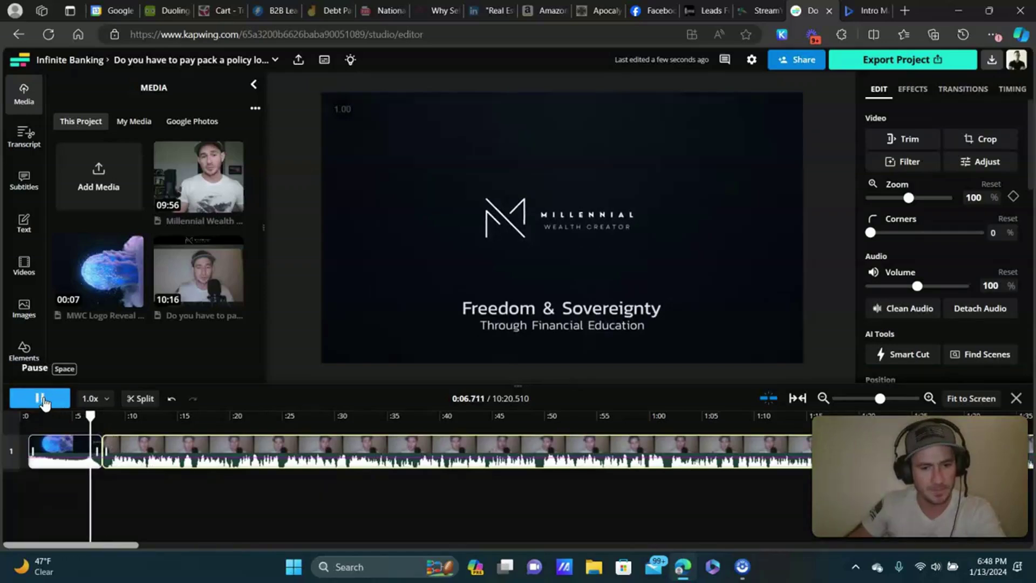
{"action": "left_click", "coordinate": [45, 402]}
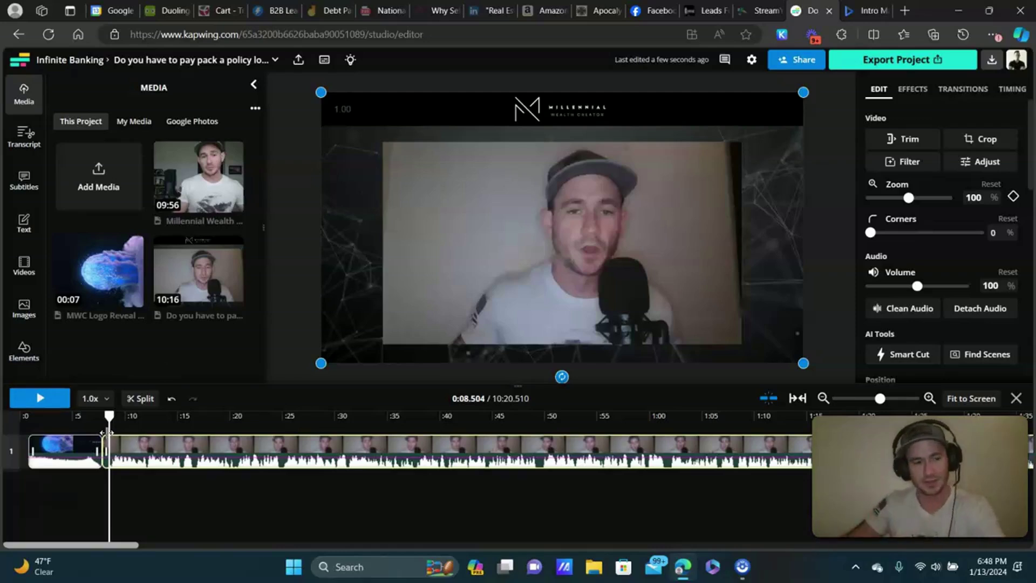
- Add a Film Burn transition between the logo intro and the main video
{"action": "left_click_drag", "start_coordinate": [107, 415], "coordinate": [86, 415]}
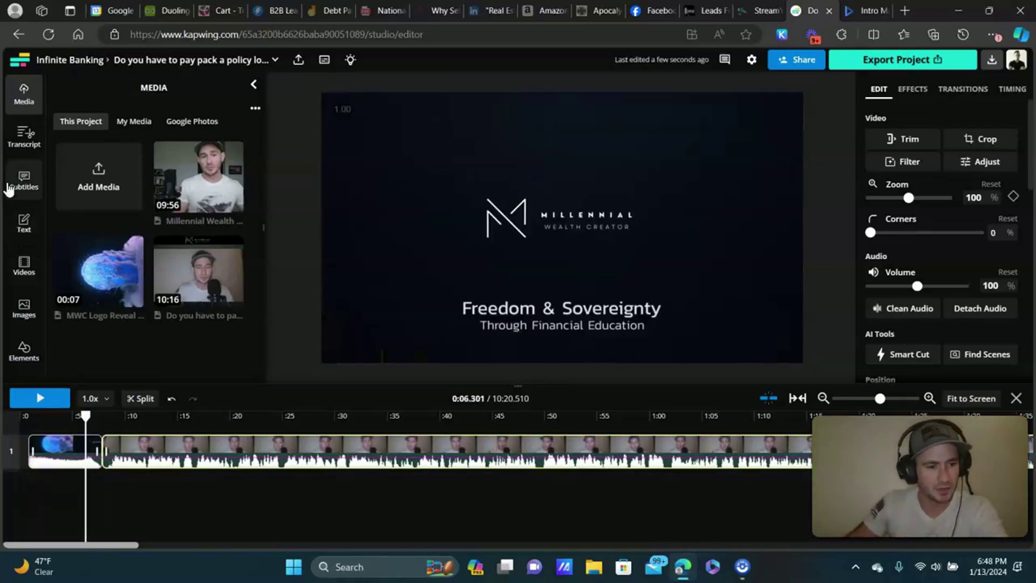
{"action": "scroll", "coordinate": [18, 162], "scroll_direction": "down", "scroll_amount": 1}
{"action": "scroll", "coordinate": [21, 188], "scroll_direction": "down", "scroll_amount": 4}
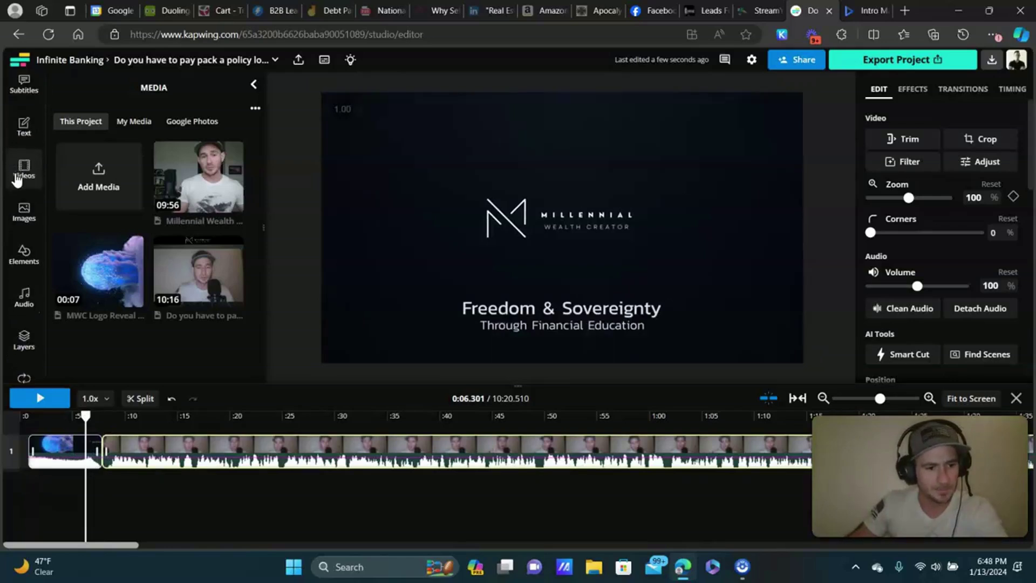
{"action": "left_click", "coordinate": [26, 202]}
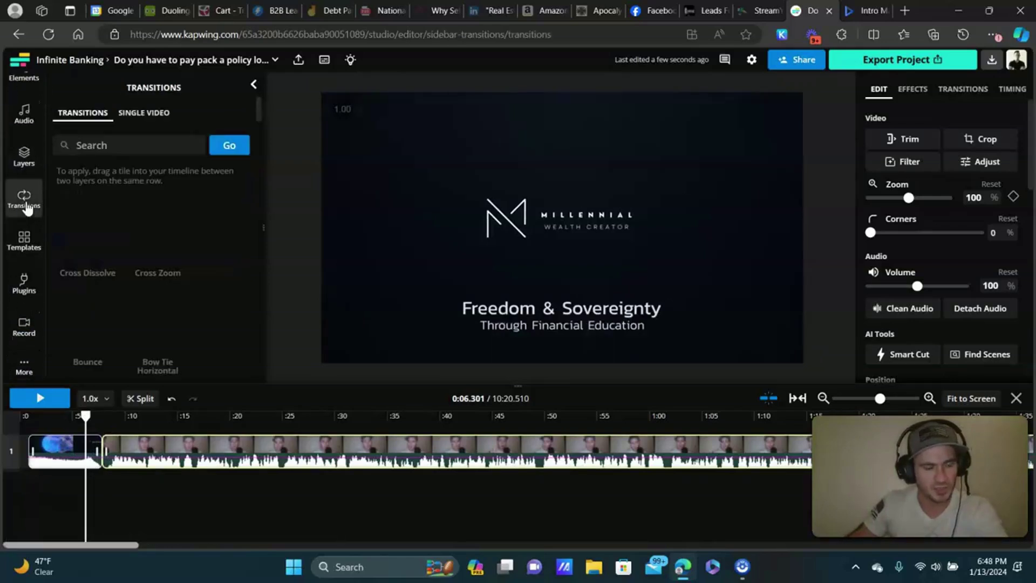
{"action": "scroll", "coordinate": [126, 248], "scroll_direction": "down", "scroll_amount": 6}
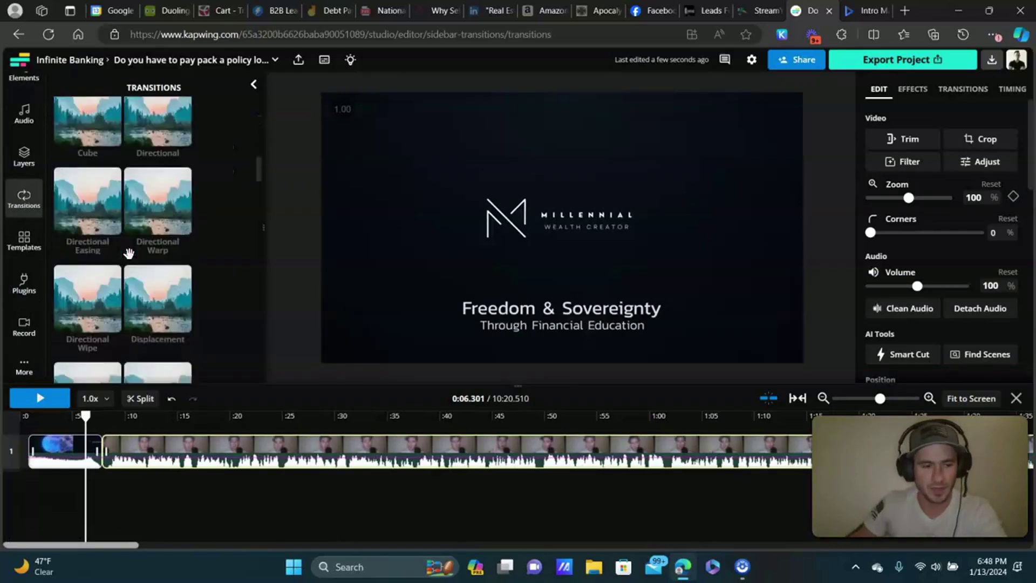
{"action": "scroll", "coordinate": [128, 254], "scroll_direction": "down", "scroll_amount": 7}
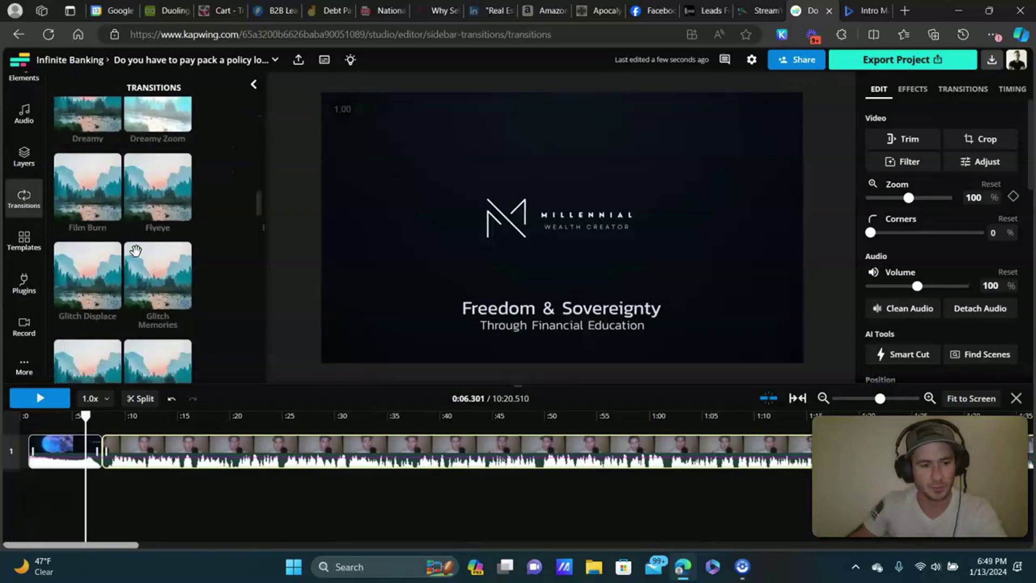
{"action": "left_click_drag", "start_coordinate": [97, 181], "coordinate": [113, 461]}
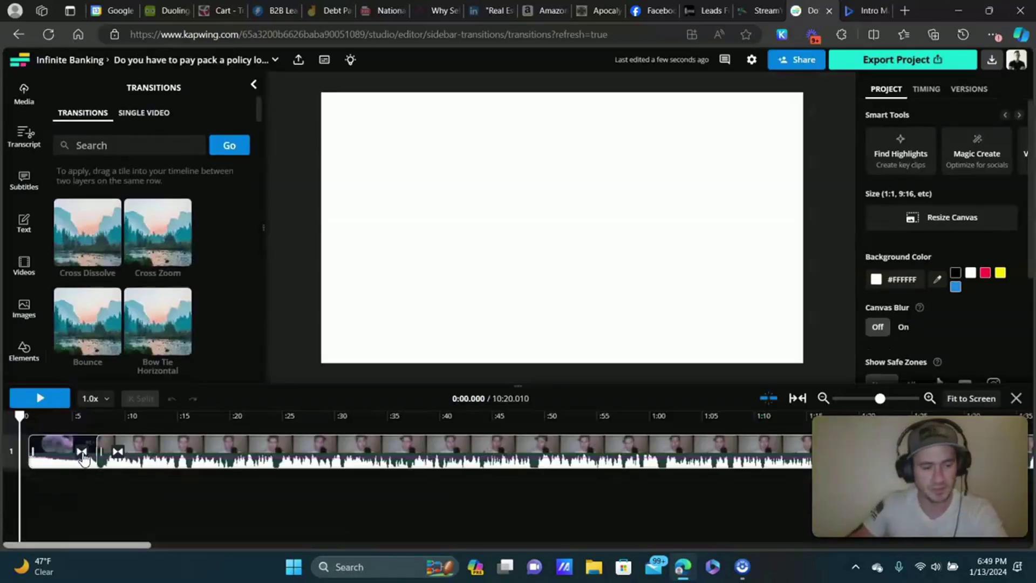
- Set the Film Burn transition's duration to 1 second and play the project from about 0:05 to check it
{"action": "left_click", "coordinate": [81, 452]}
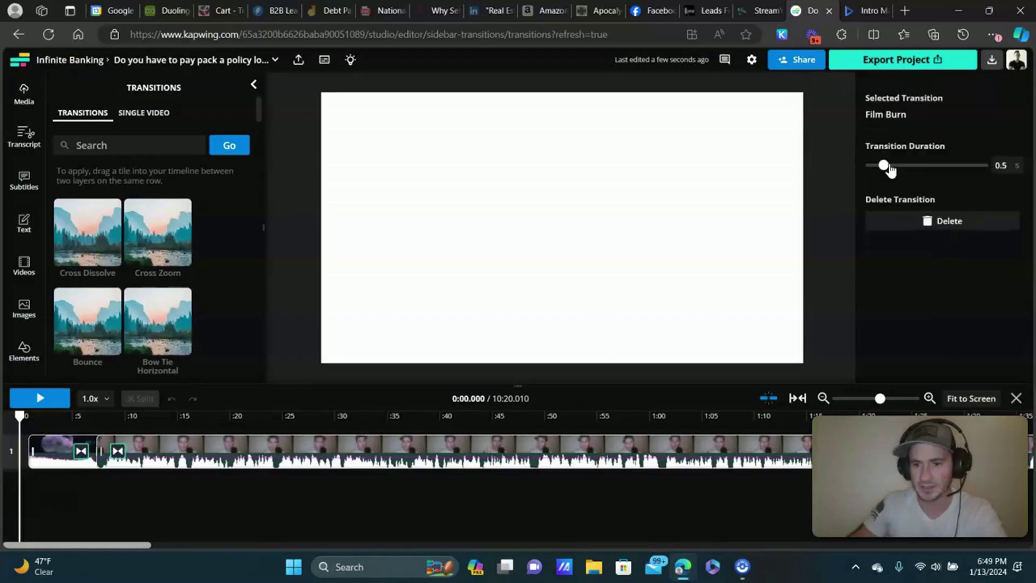
{"action": "left_click_drag", "start_coordinate": [885, 169], "coordinate": [900, 169]}
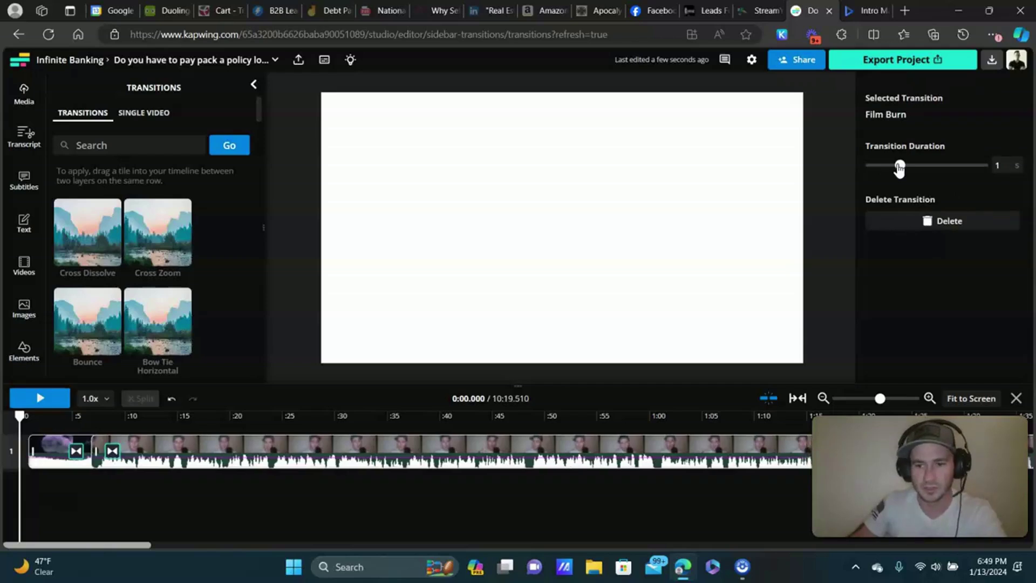
{"action": "left_click", "coordinate": [72, 418]}
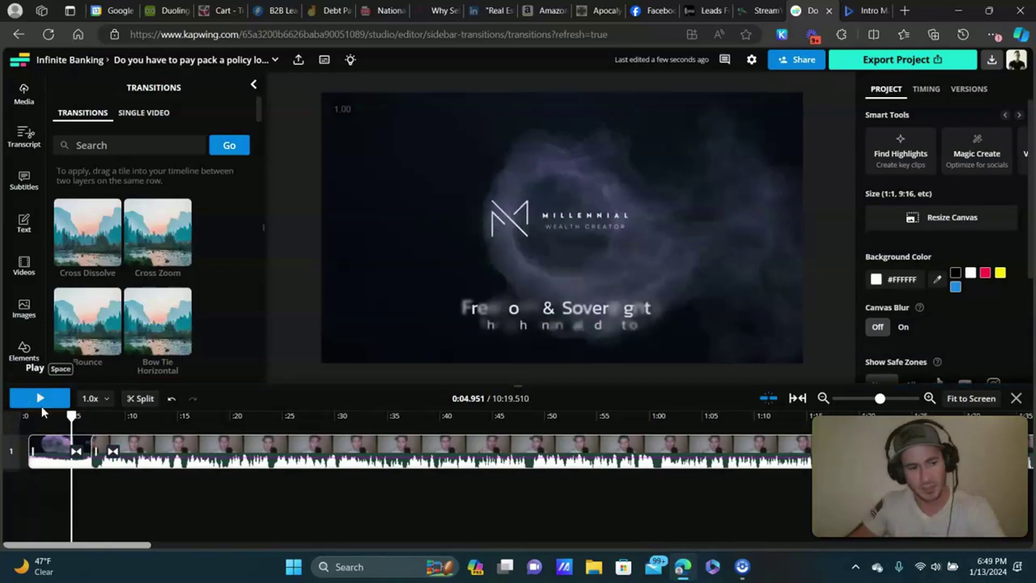
{"action": "left_click", "coordinate": [40, 399]}
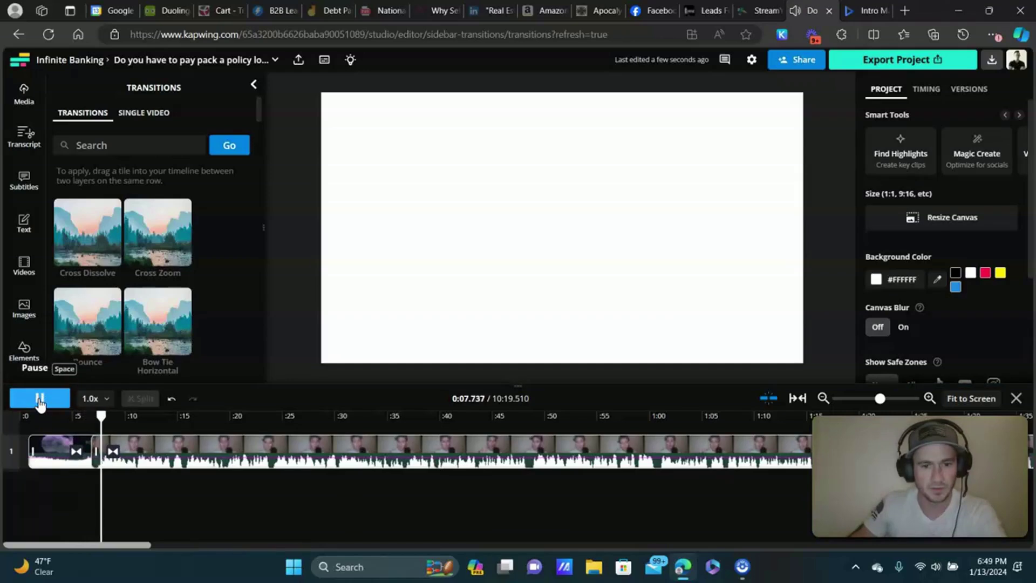
{"action": "left_click", "coordinate": [39, 399]}
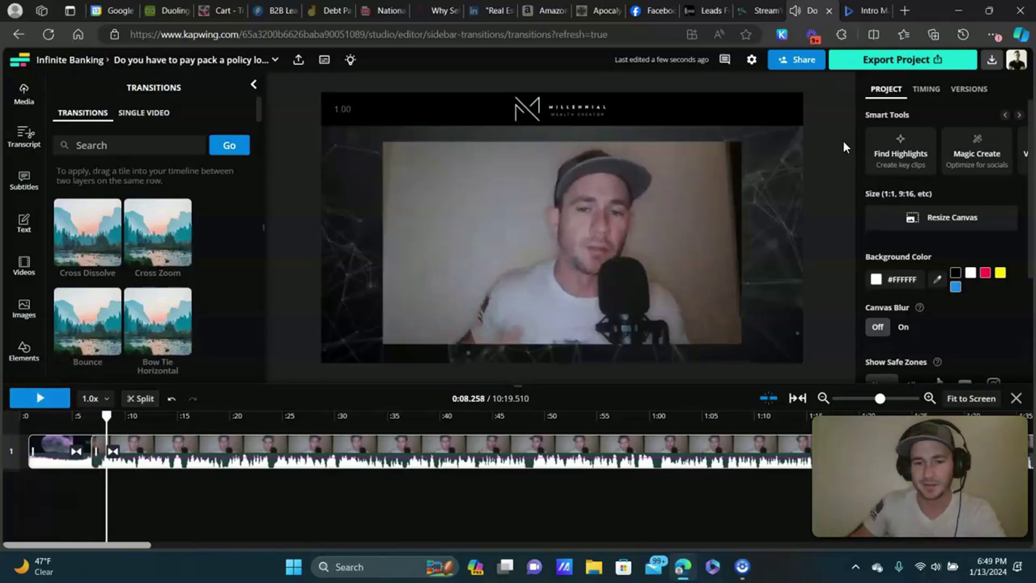
{"action": "scroll", "coordinate": [206, 268], "scroll_direction": "down", "scroll_amount": 5}
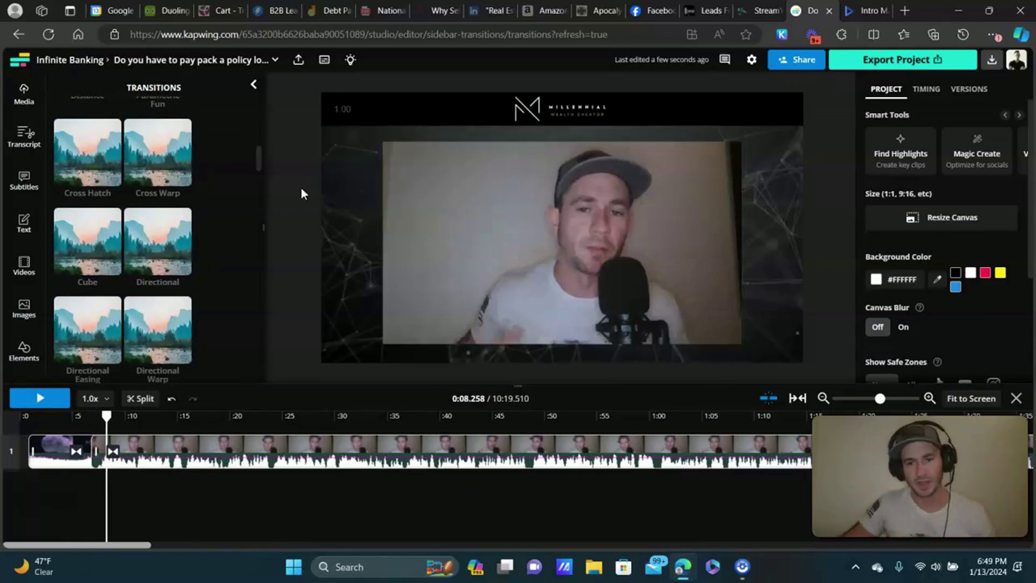
{"action": "scroll", "coordinate": [114, 259], "scroll_direction": "down", "scroll_amount": 7}
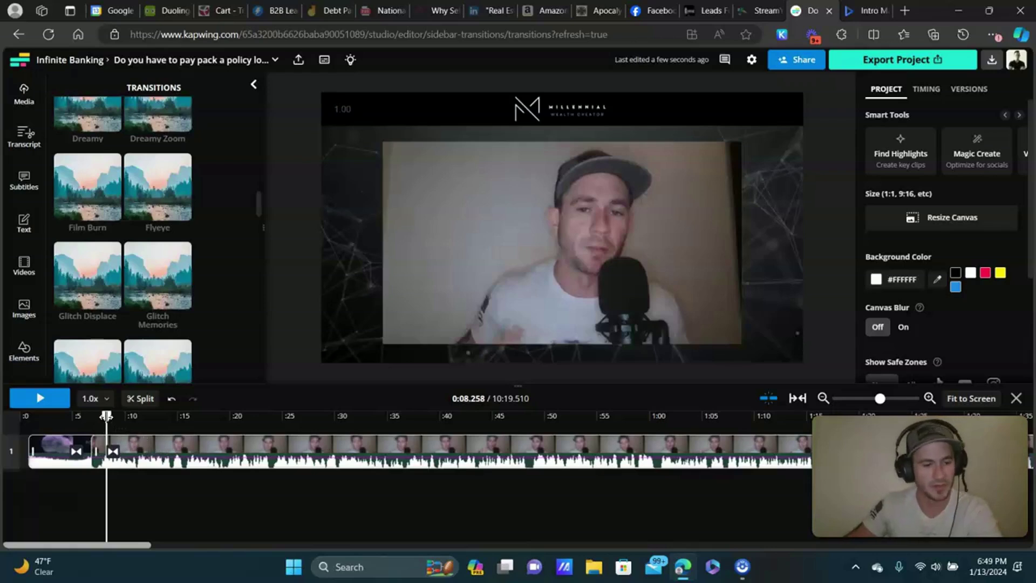
- Search the music library for "match point" and insert the Match Point track at 0:06.944
{"action": "left_click_drag", "start_coordinate": [106, 415], "coordinate": [92, 416]}
{"action": "scroll", "coordinate": [16, 205], "scroll_direction": "down", "scroll_amount": 3}
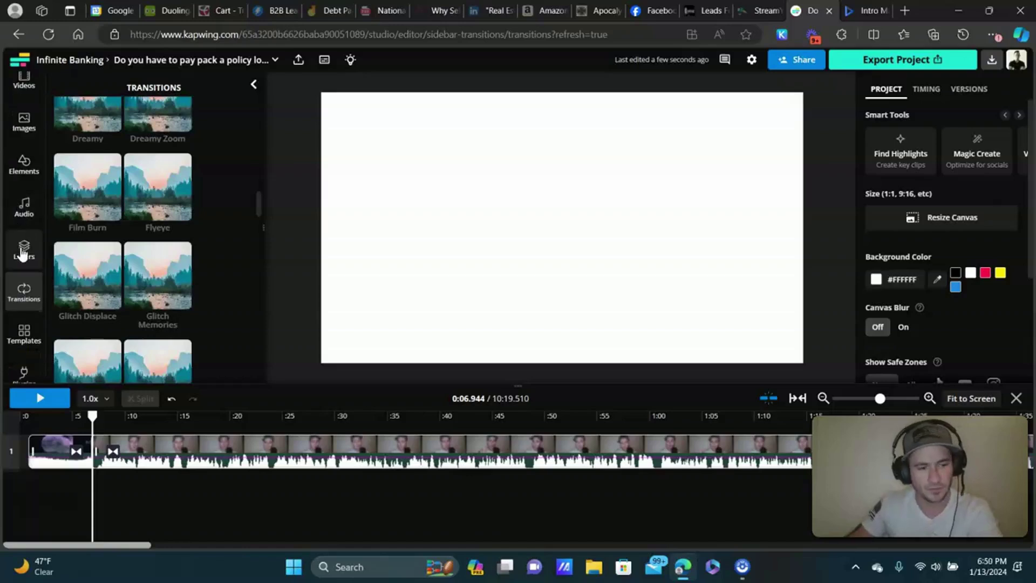
{"action": "scroll", "coordinate": [22, 253], "scroll_direction": "up", "scroll_amount": 1}
{"action": "left_click", "coordinate": [26, 252]}
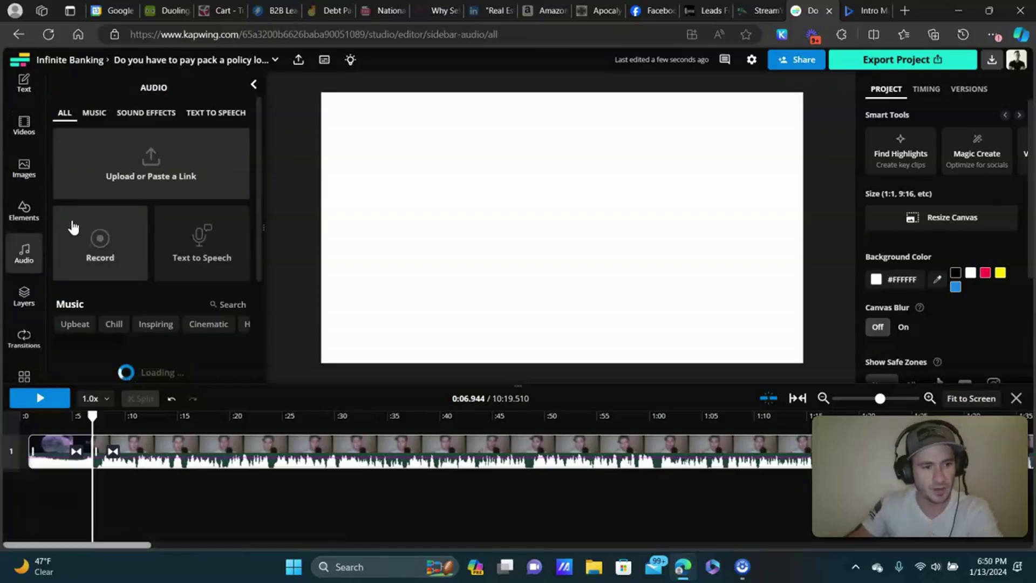
{"action": "left_click", "coordinate": [95, 114]}
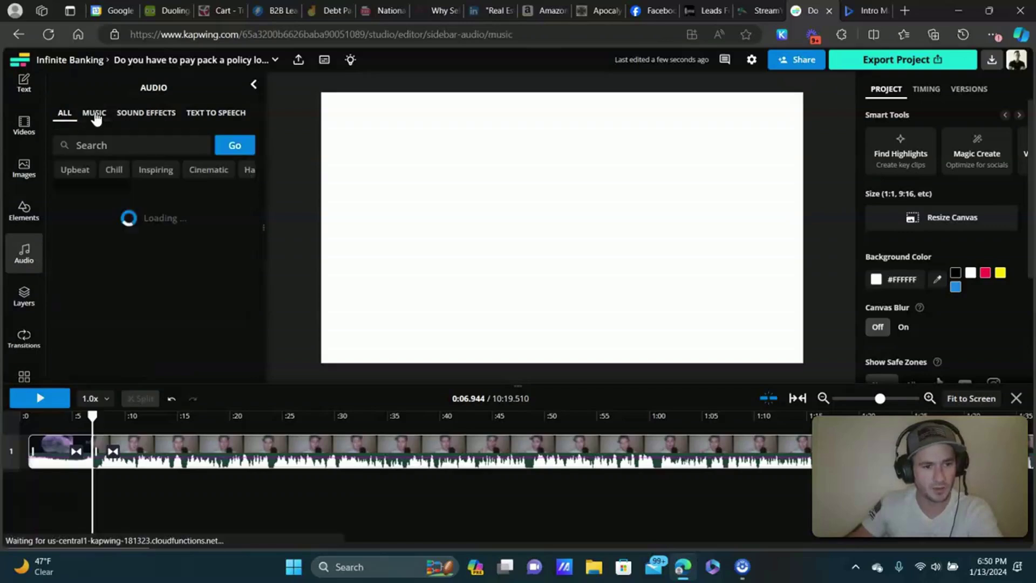
{"action": "left_click", "coordinate": [114, 142]}
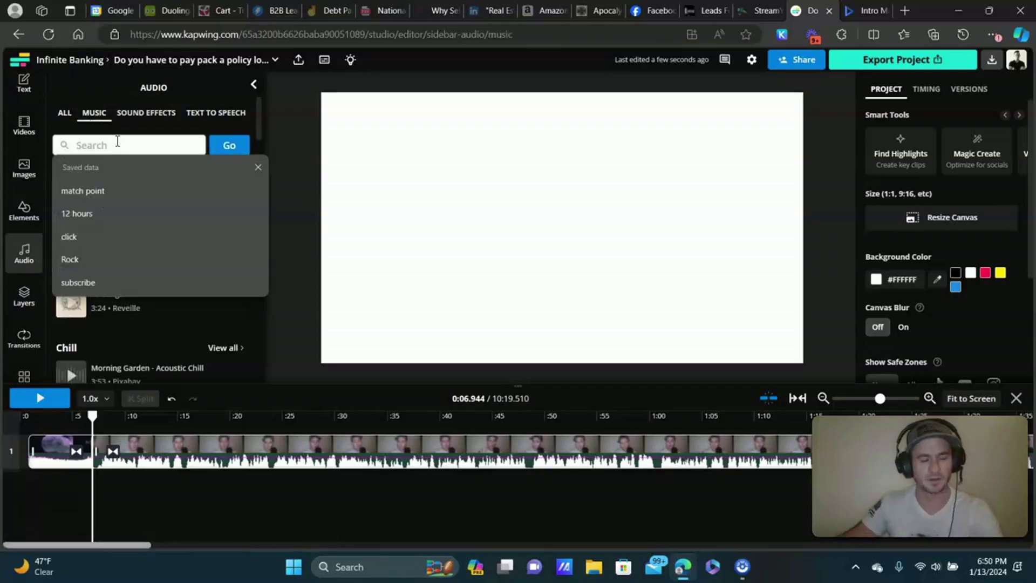
{"action": "type", "text": "match point"}
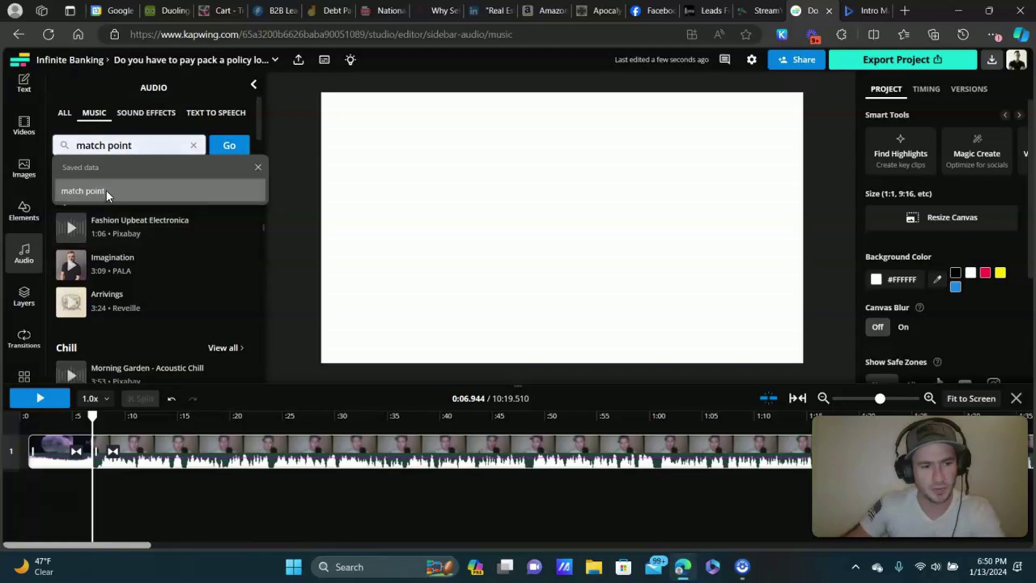
{"action": "left_click", "coordinate": [104, 190]}
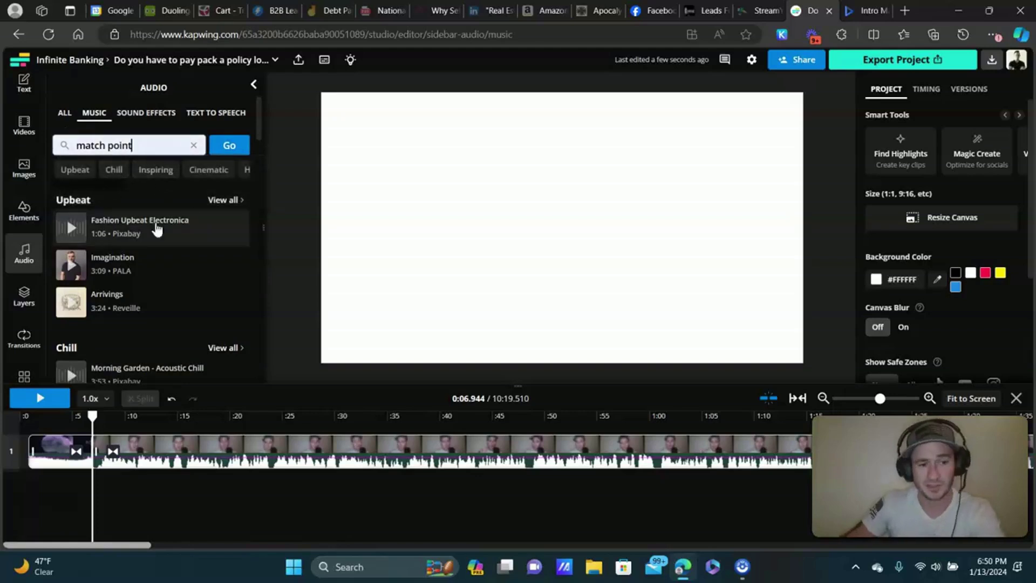
{"action": "key", "text": "Return"}
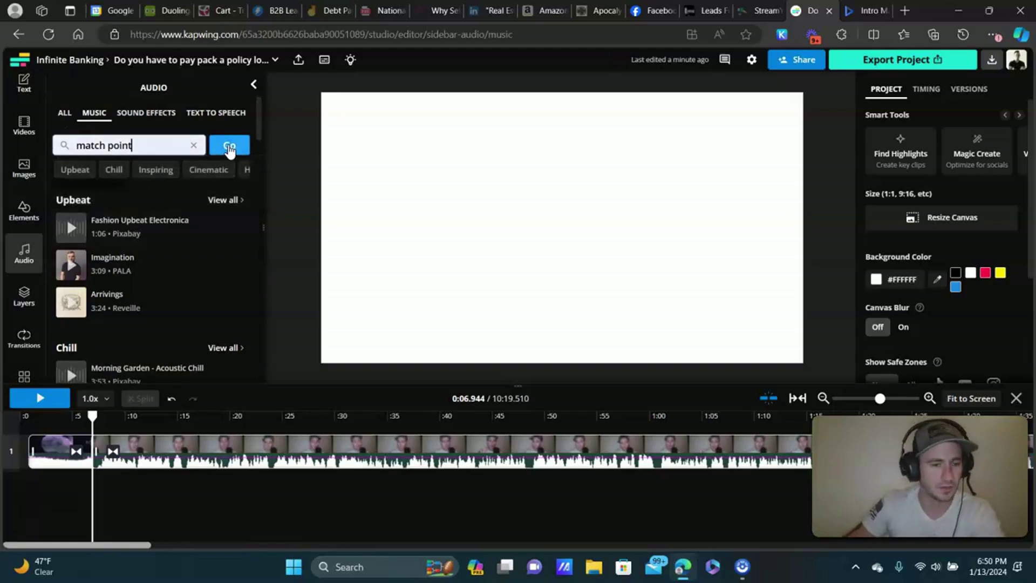
{"action": "left_click", "coordinate": [73, 236]}
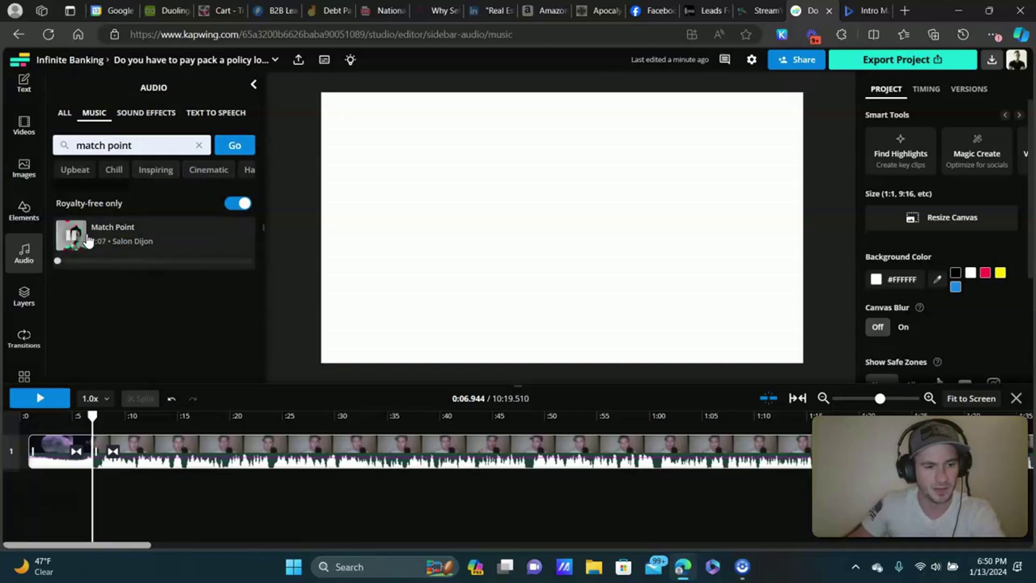
{"action": "left_click", "coordinate": [170, 234]}
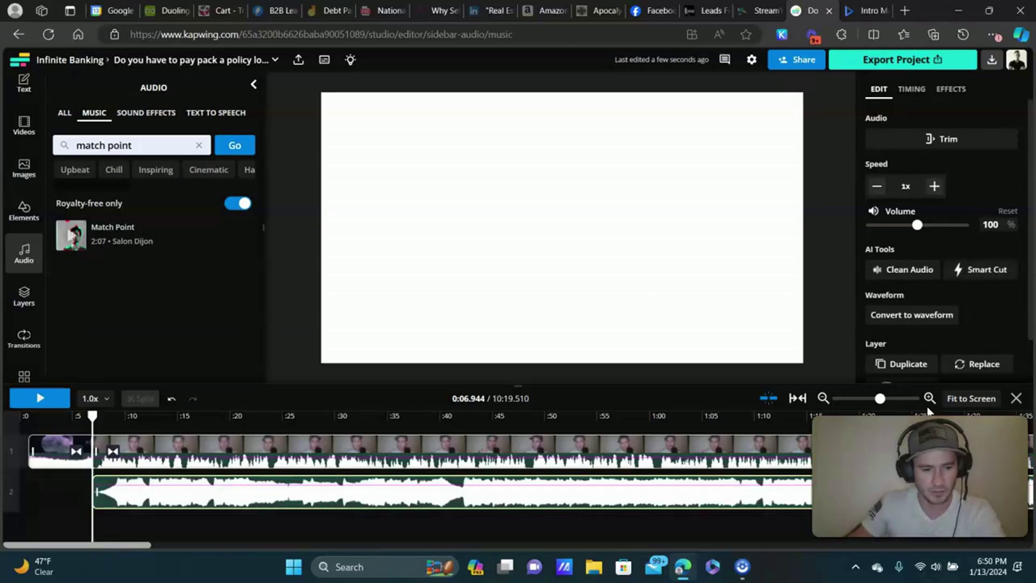
- Trim the end of the Match Point music track back to 0:21.712
{"action": "left_click", "coordinate": [822, 399]}
{"action": "left_click", "coordinate": [823, 399]}
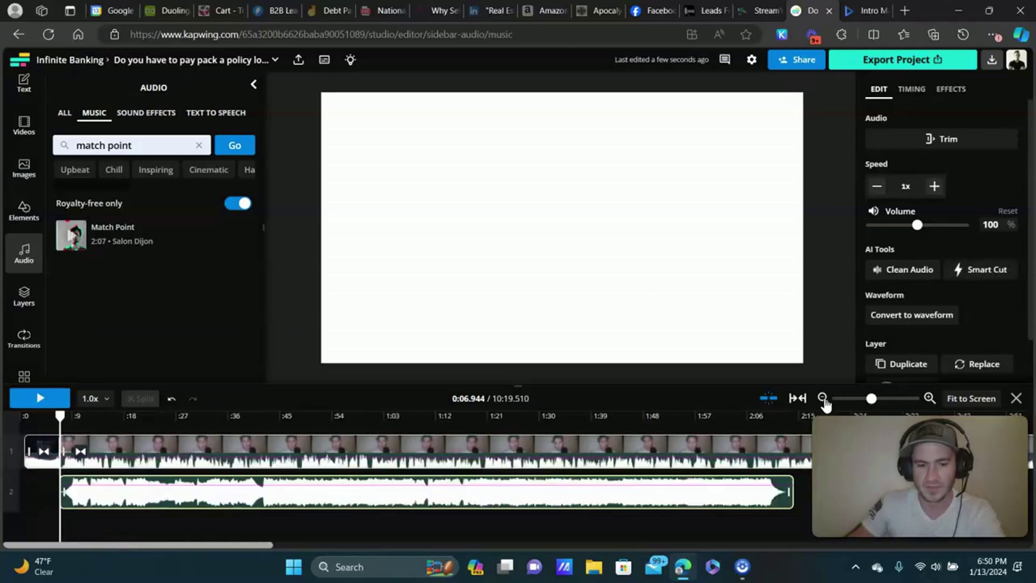
{"action": "left_click", "coordinate": [822, 399]}
{"action": "left_click_drag", "start_coordinate": [427, 491], "coordinate": [221, 490]}
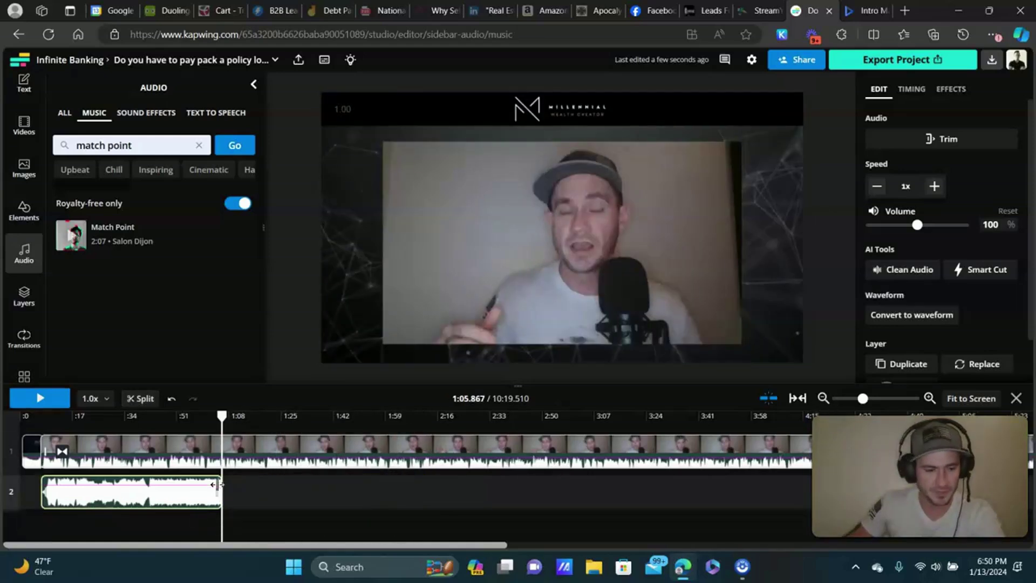
{"action": "left_click_drag", "start_coordinate": [221, 420], "coordinate": [299, 420]}
{"action": "left_click_drag", "start_coordinate": [219, 487], "coordinate": [82, 492]}
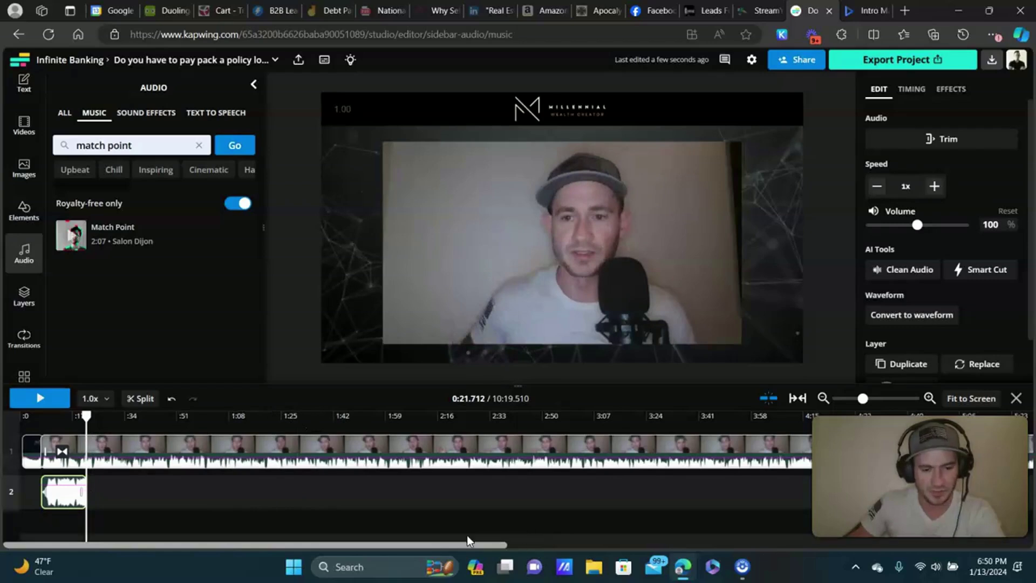
{"action": "left_click", "coordinate": [928, 399]}
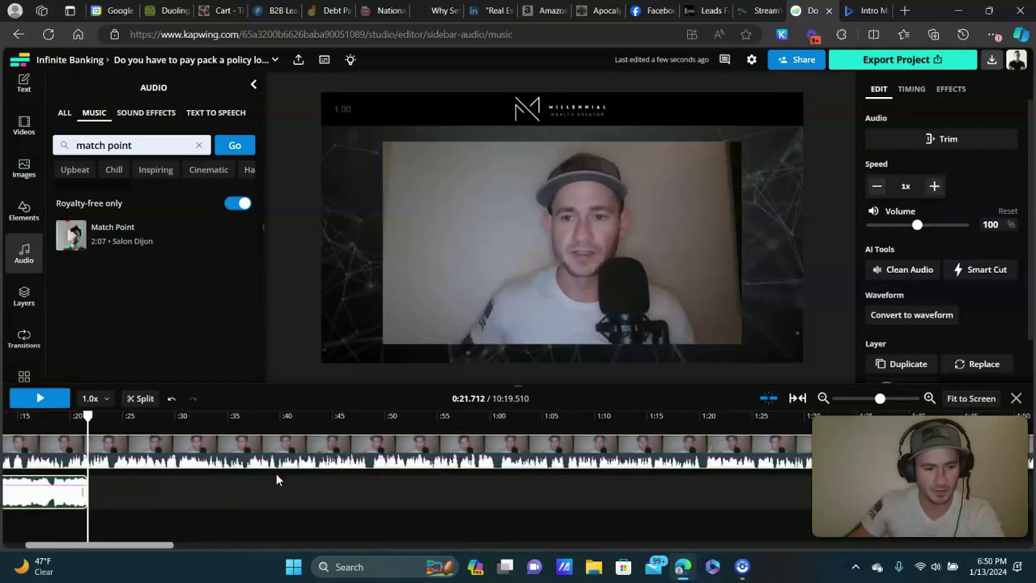
{"action": "left_click_drag", "start_coordinate": [169, 543], "coordinate": [118, 549]}
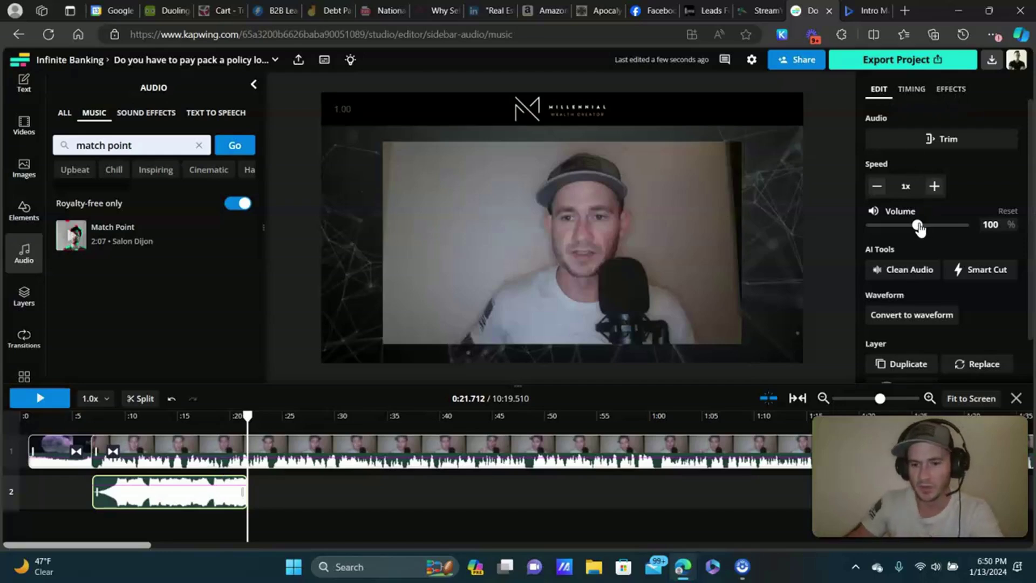
- Set the Match Point track's volume to 7% and shorten the track to end at 0:19.140
{"action": "left_click_drag", "start_coordinate": [917, 226], "coordinate": [872, 239]}
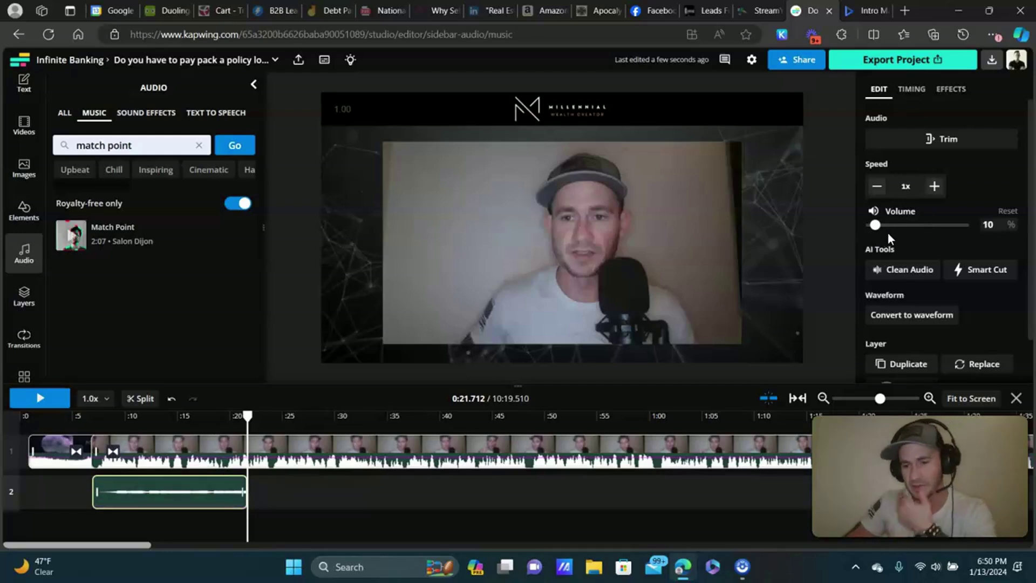
{"action": "left_click_drag", "start_coordinate": [876, 228], "coordinate": [878, 226]}
{"action": "left_click", "coordinate": [987, 224]}
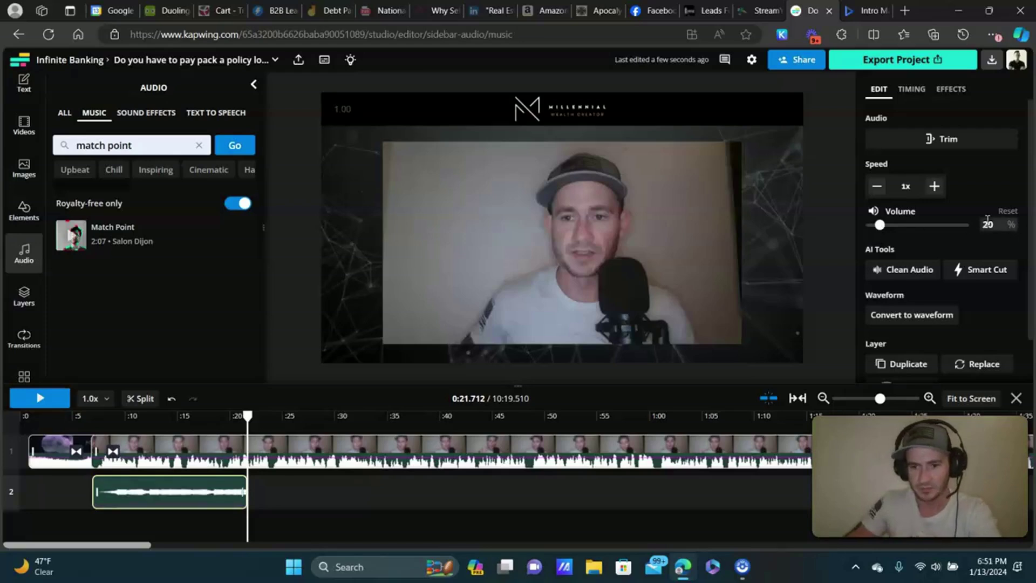
{"action": "key", "text": "Return"}
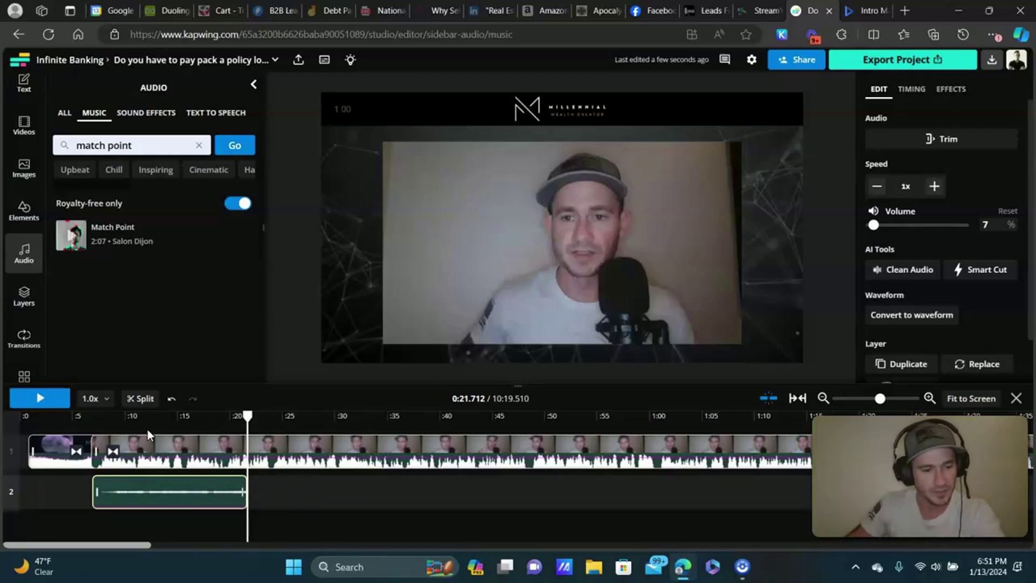
{"action": "left_click_drag", "start_coordinate": [249, 418], "coordinate": [262, 419]}
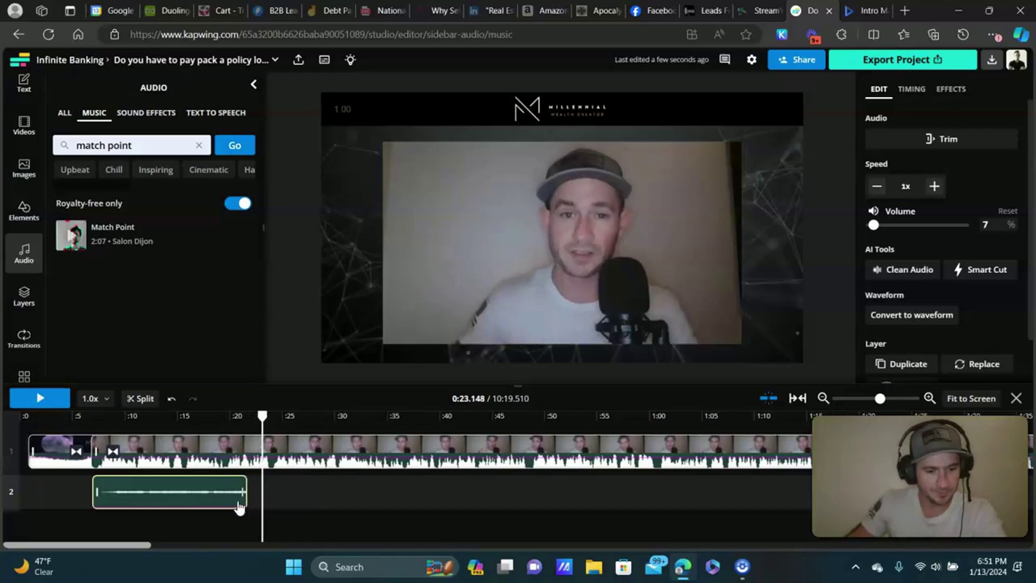
{"action": "left_click_drag", "start_coordinate": [243, 491], "coordinate": [216, 491]}
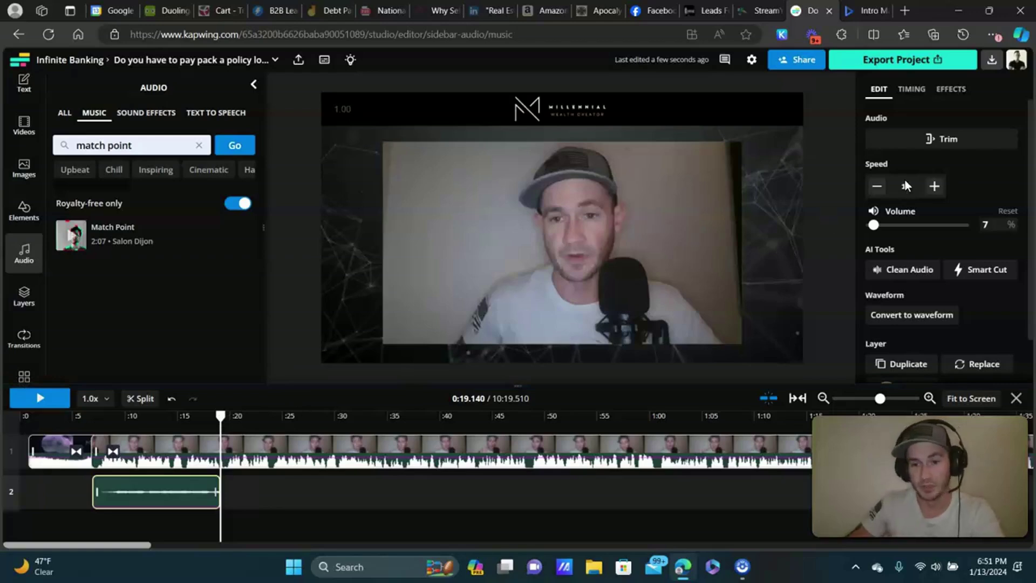
{"action": "left_click", "coordinate": [911, 88]}
{"action": "left_click", "coordinate": [950, 88]}
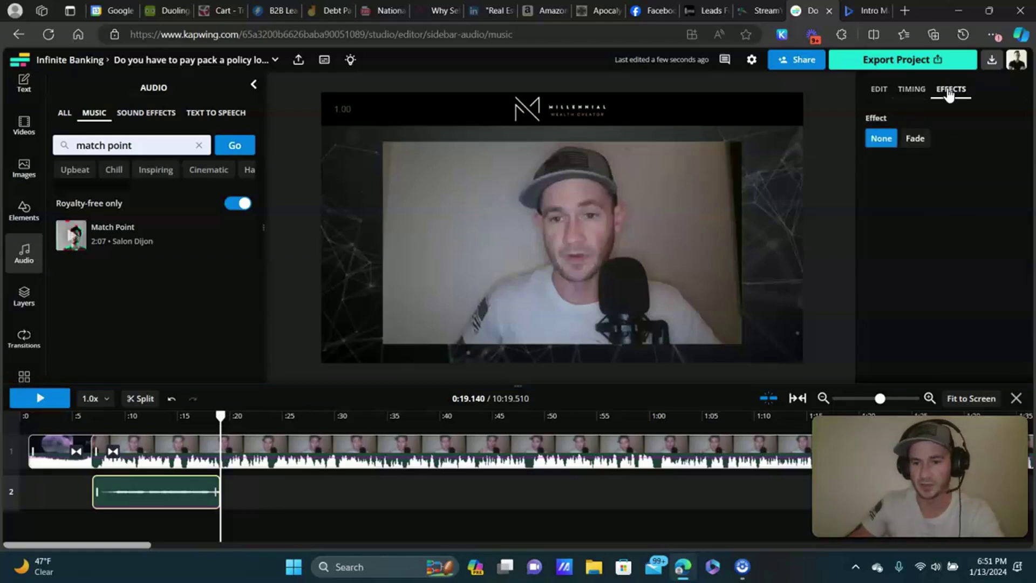
{"action": "left_click", "coordinate": [879, 89]}
{"action": "scroll", "coordinate": [954, 194], "scroll_direction": "down", "scroll_amount": 1}
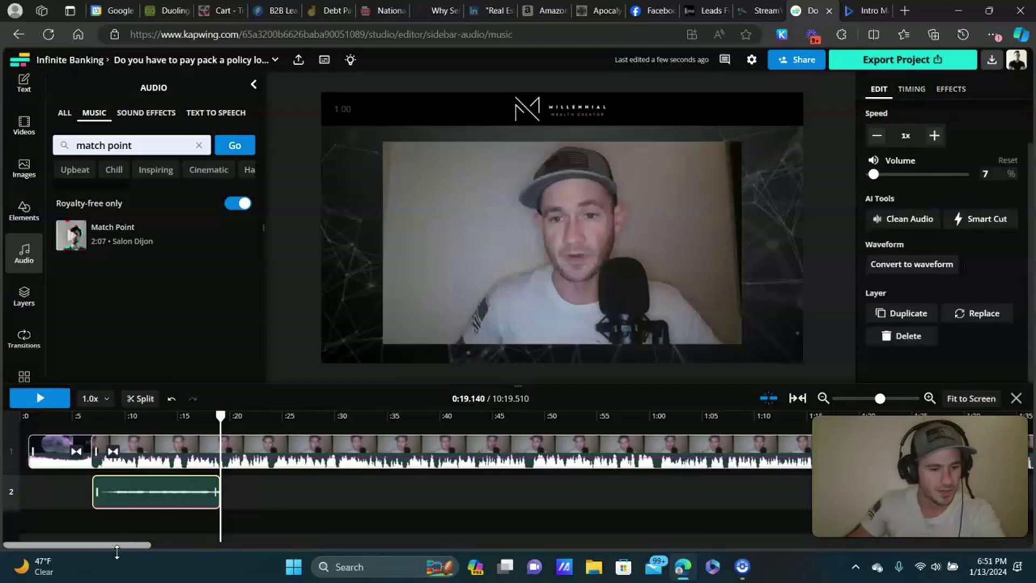
- Move the playhead past the end of the Match Point track to 0:29.784
{"action": "left_click_drag", "start_coordinate": [122, 545], "coordinate": [144, 544]}
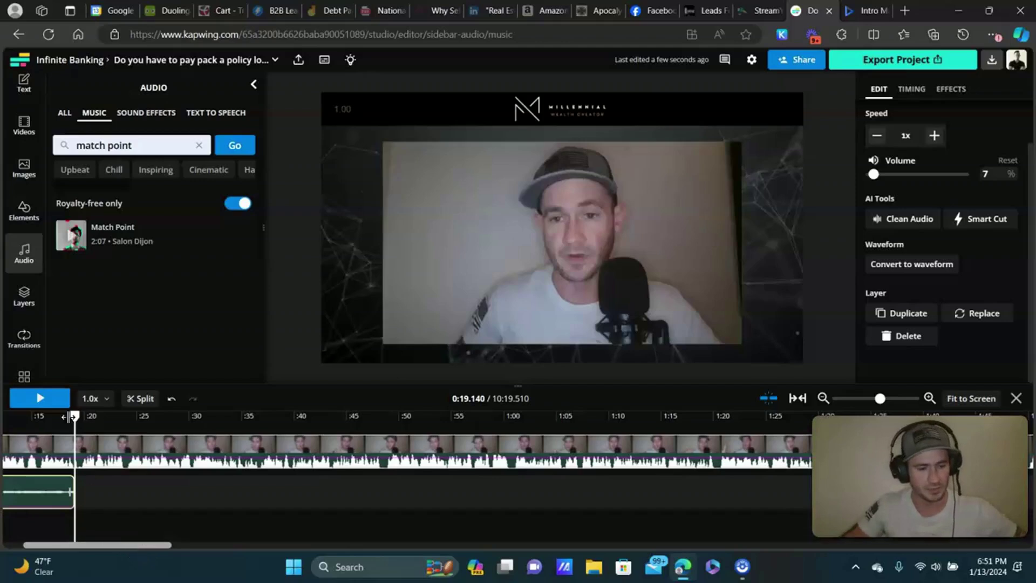
{"action": "left_click_drag", "start_coordinate": [128, 546], "coordinate": [100, 545]}
{"action": "left_click_drag", "start_coordinate": [58, 416], "coordinate": [171, 415]}
- Search the royalty-free stock video library for "subscribe"
{"action": "scroll", "coordinate": [25, 189], "scroll_direction": "up", "scroll_amount": 3}
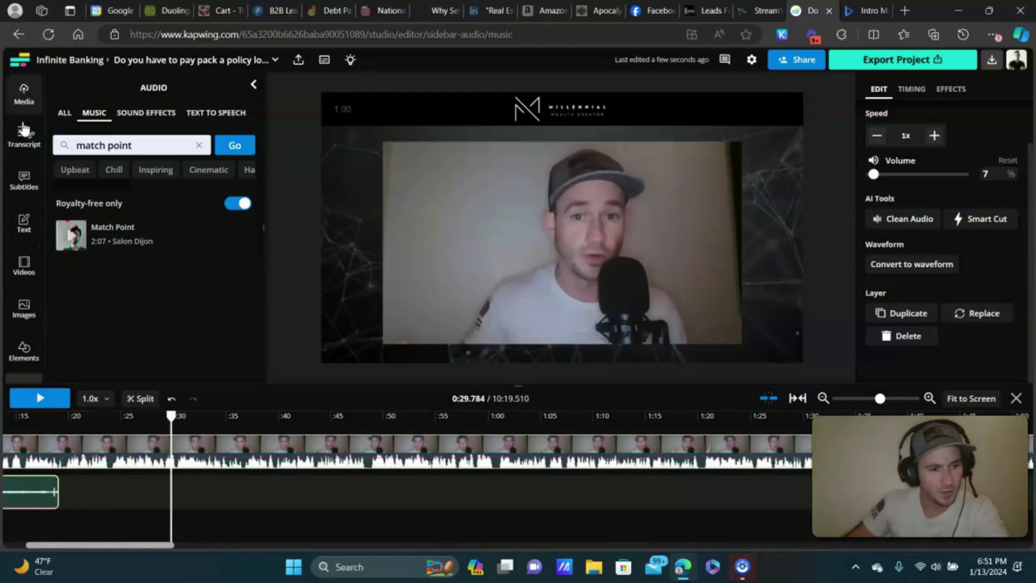
{"action": "scroll", "coordinate": [24, 186], "scroll_direction": "down", "scroll_amount": 3}
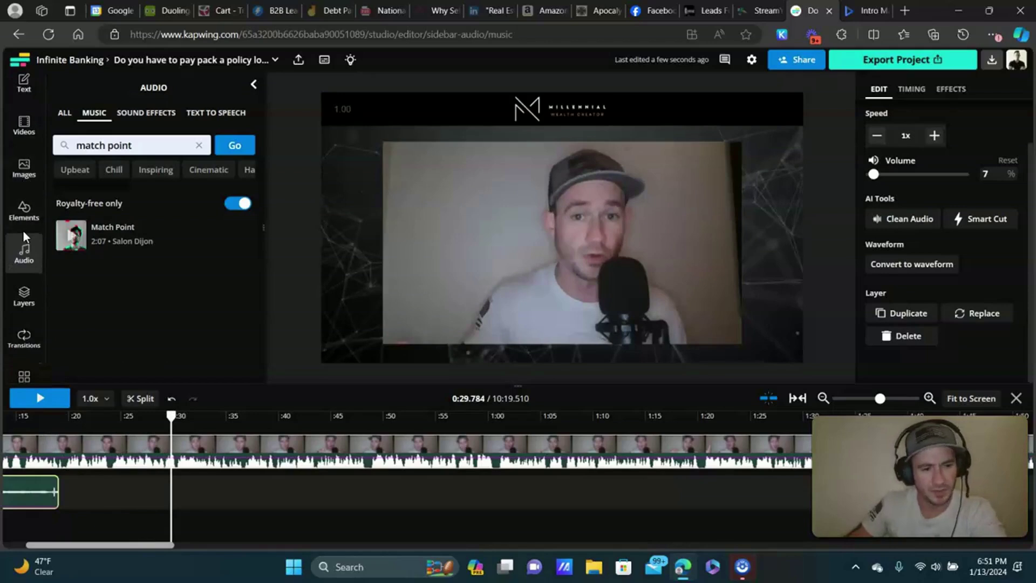
{"action": "left_click", "coordinate": [23, 207]}
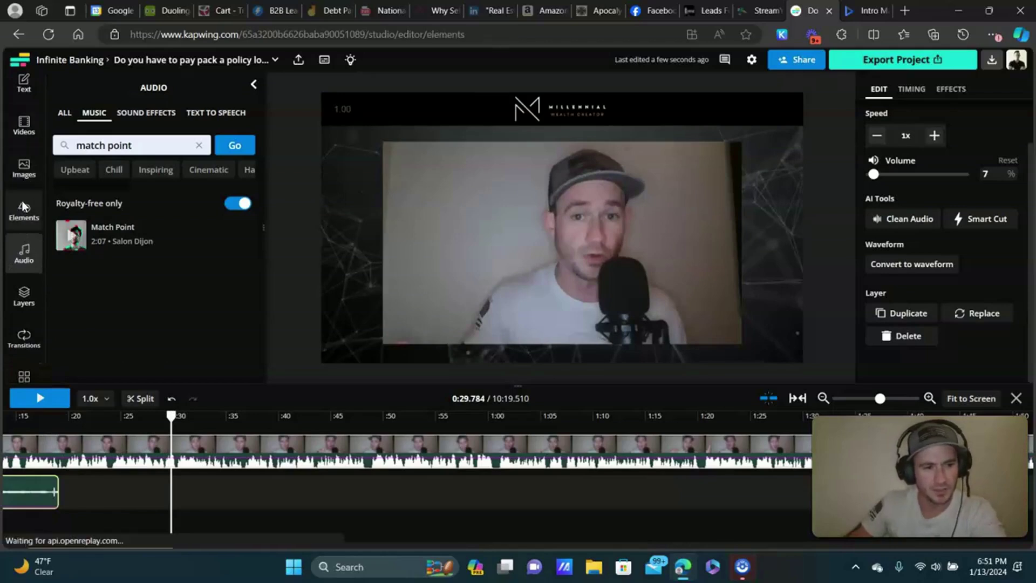
{"action": "left_click", "coordinate": [23, 139]}
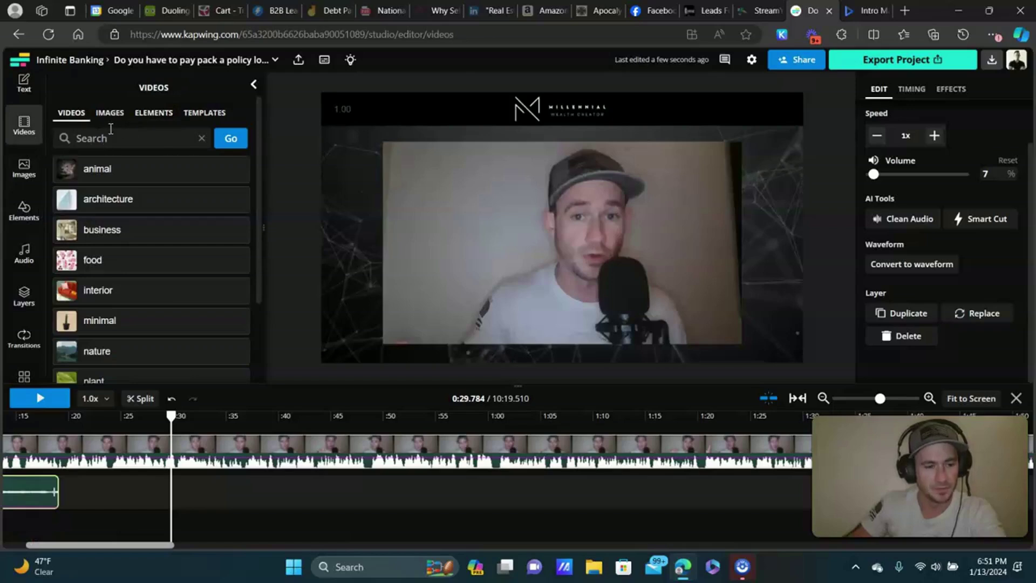
{"action": "scroll", "coordinate": [22, 184], "scroll_direction": "up", "scroll_amount": 3}
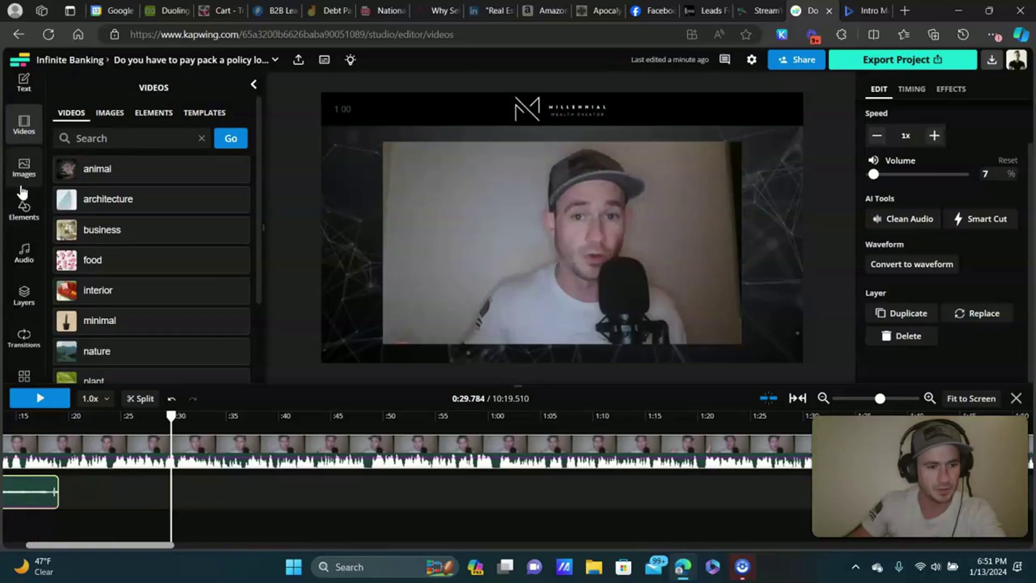
{"action": "left_click", "coordinate": [129, 138]}
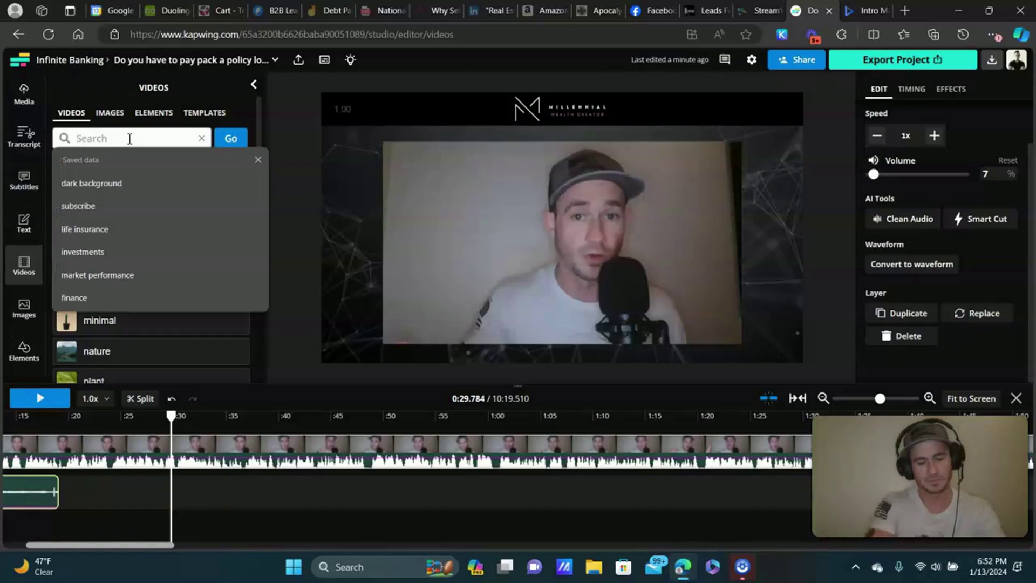
{"action": "type", "text": "su"}
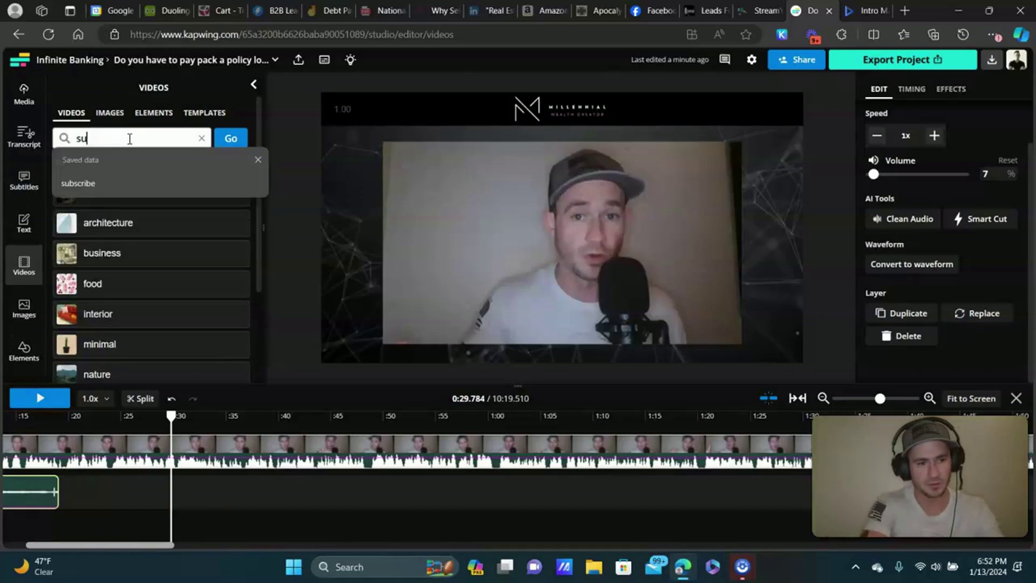
{"action": "type", "text": "bscribeirb"}
{"action": "key", "text": "BackSpace"}
{"action": "key", "text": "BackSpace"}
{"action": "key", "text": "BackSpace"}
{"action": "type", "text": "r"}
{"action": "key", "text": "Return"}
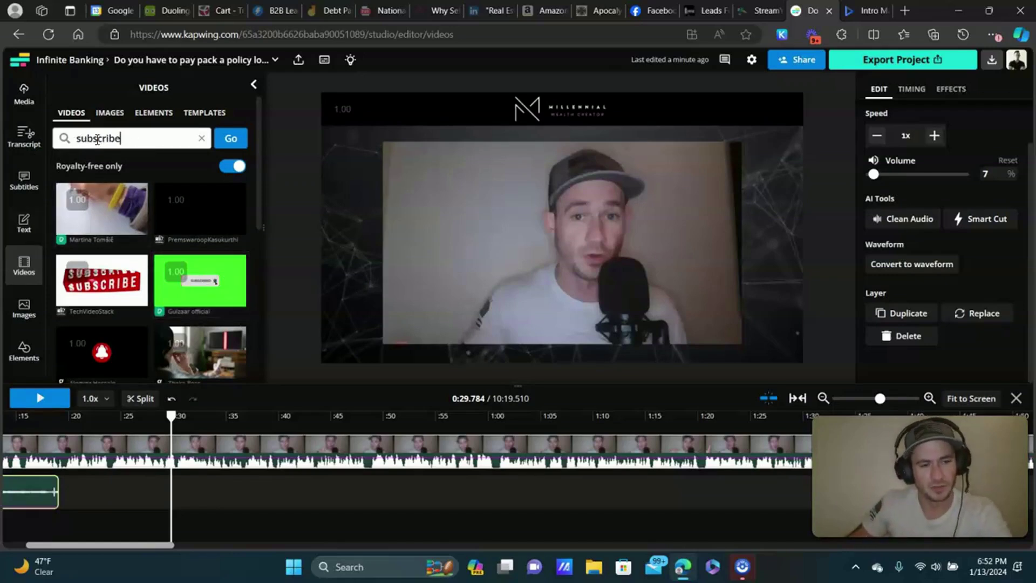
- Insert the green-screen stock clip with the like, subscribe and bell bar at 0:29.784
{"action": "scroll", "coordinate": [178, 259], "scroll_direction": "down", "scroll_amount": 3}
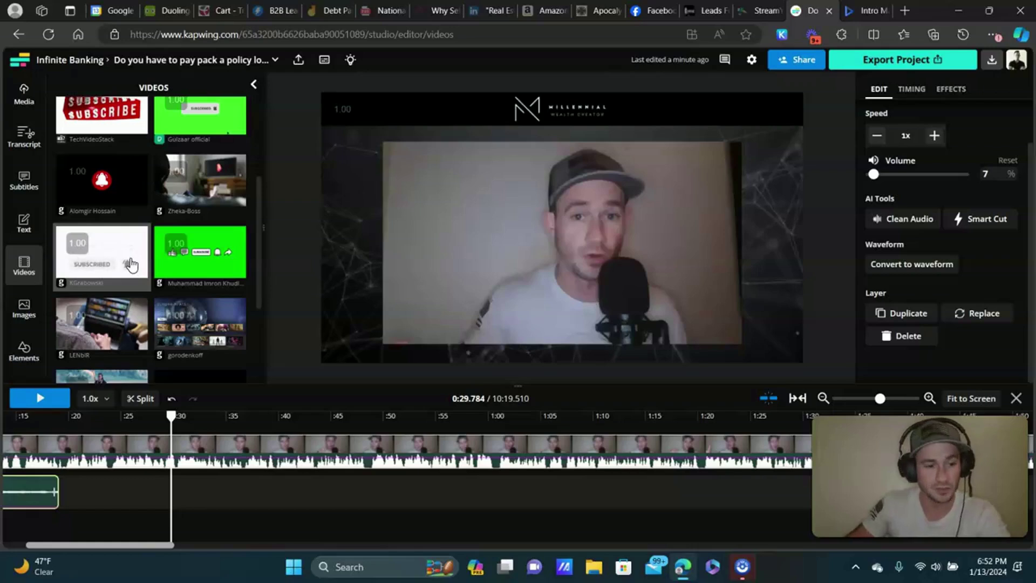
{"action": "scroll", "coordinate": [132, 226], "scroll_direction": "down", "scroll_amount": 2}
{"action": "scroll", "coordinate": [129, 188], "scroll_direction": "down", "scroll_amount": 2}
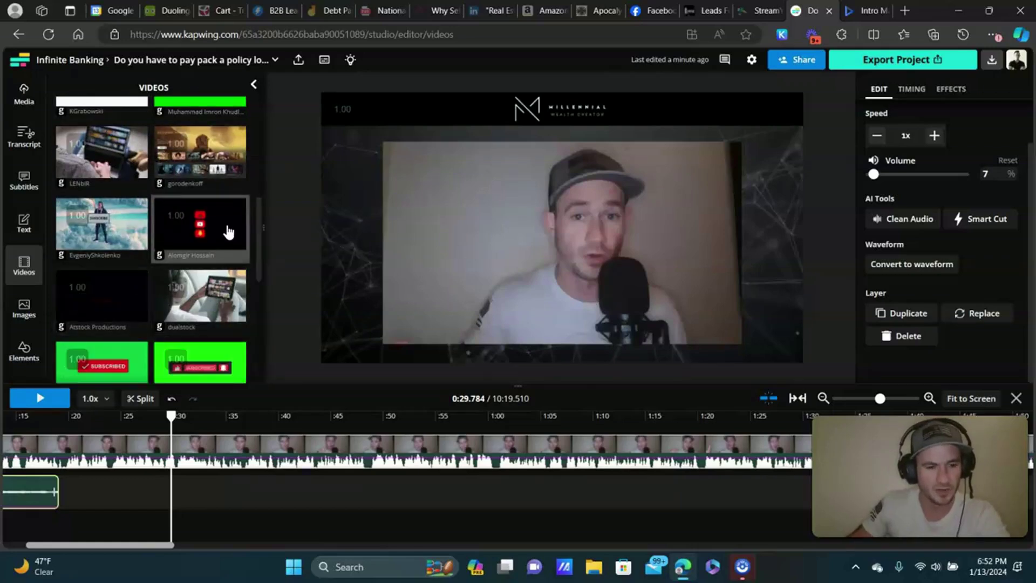
{"action": "scroll", "coordinate": [127, 310], "scroll_direction": "down", "scroll_amount": 2}
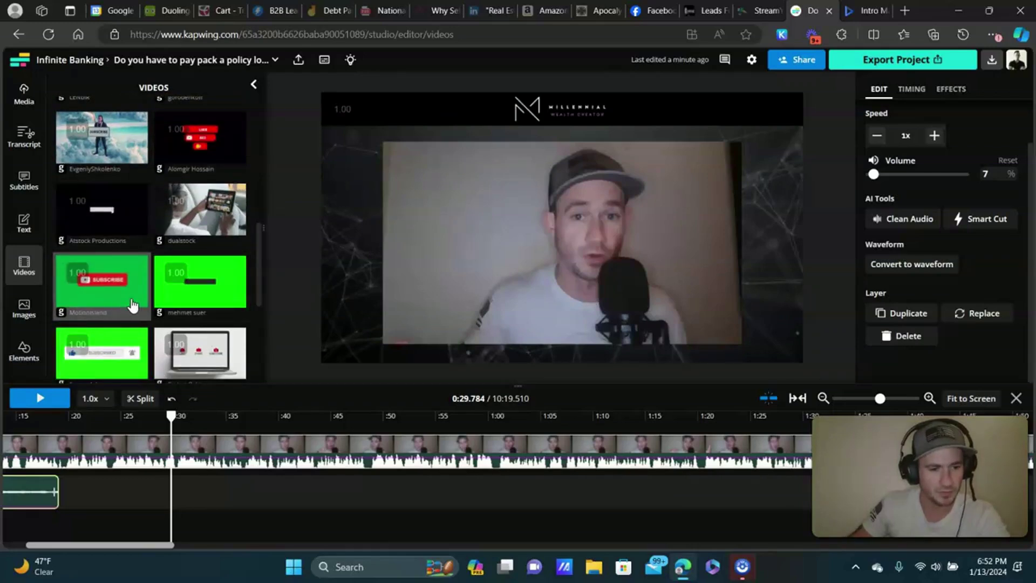
{"action": "left_click", "coordinate": [123, 361]}
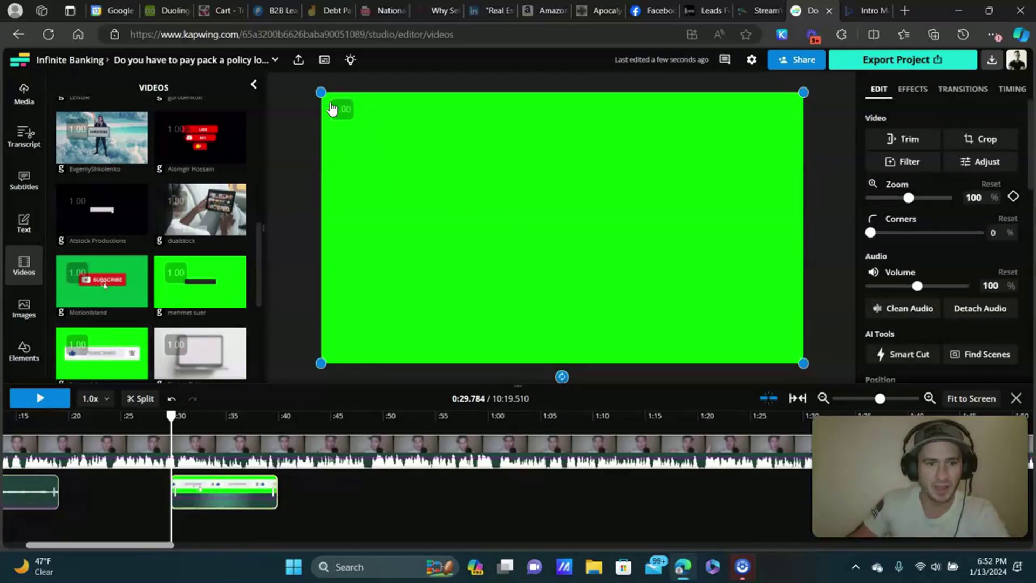
- Shrink the subscribe clip to a small banner, place it in the lower-right corner of the frame and deselect it
{"action": "left_click_drag", "start_coordinate": [322, 93], "coordinate": [537, 326]}
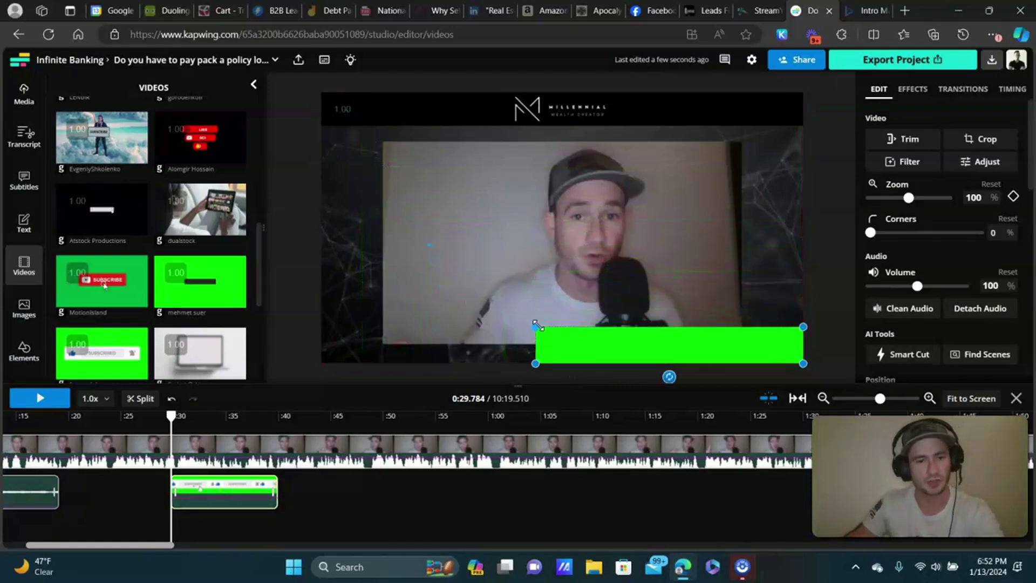
{"action": "left_click_drag", "start_coordinate": [699, 347], "coordinate": [549, 349]}
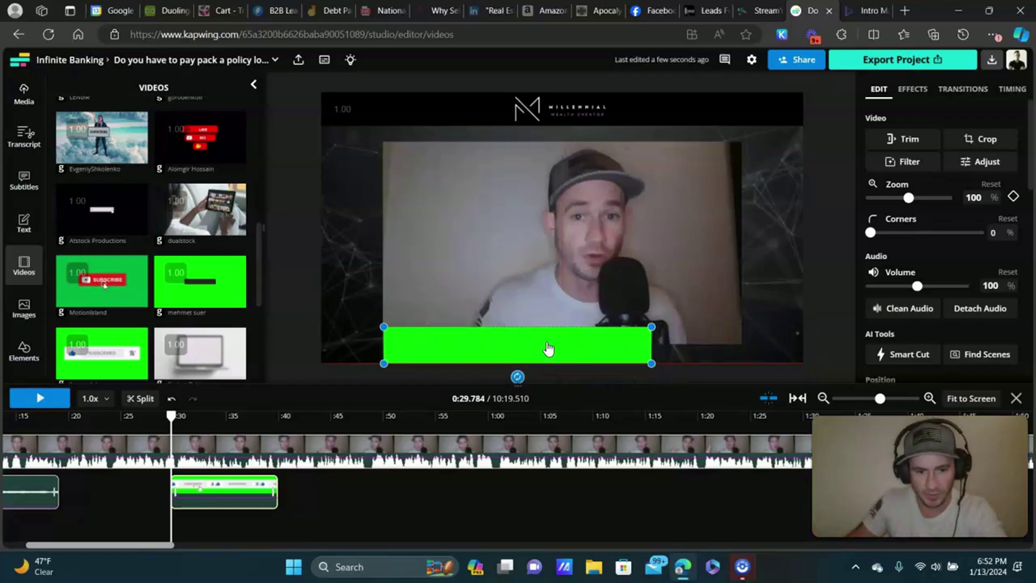
{"action": "left_click_drag", "start_coordinate": [653, 363], "coordinate": [740, 361]}
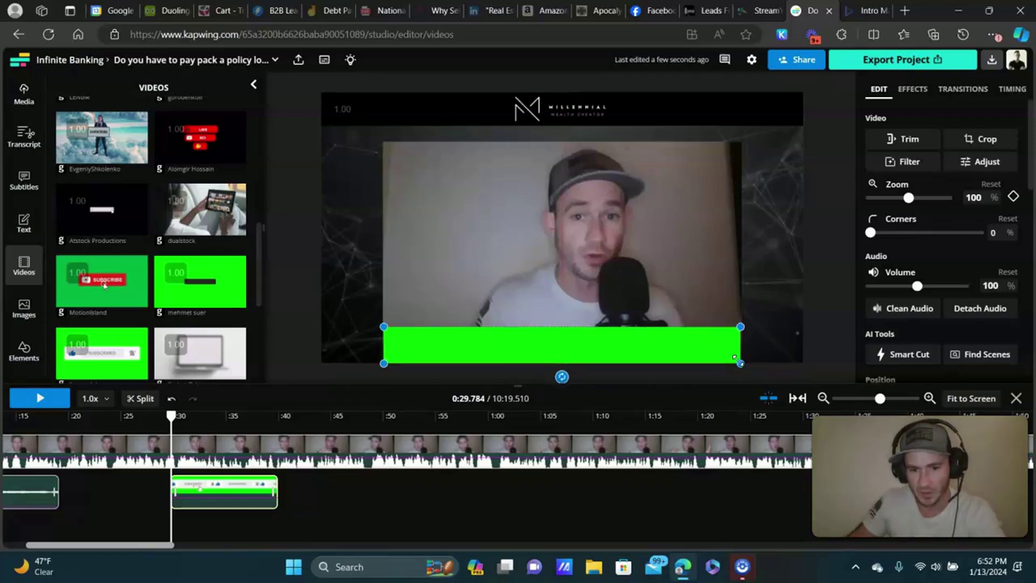
{"action": "left_click", "coordinate": [45, 406]}
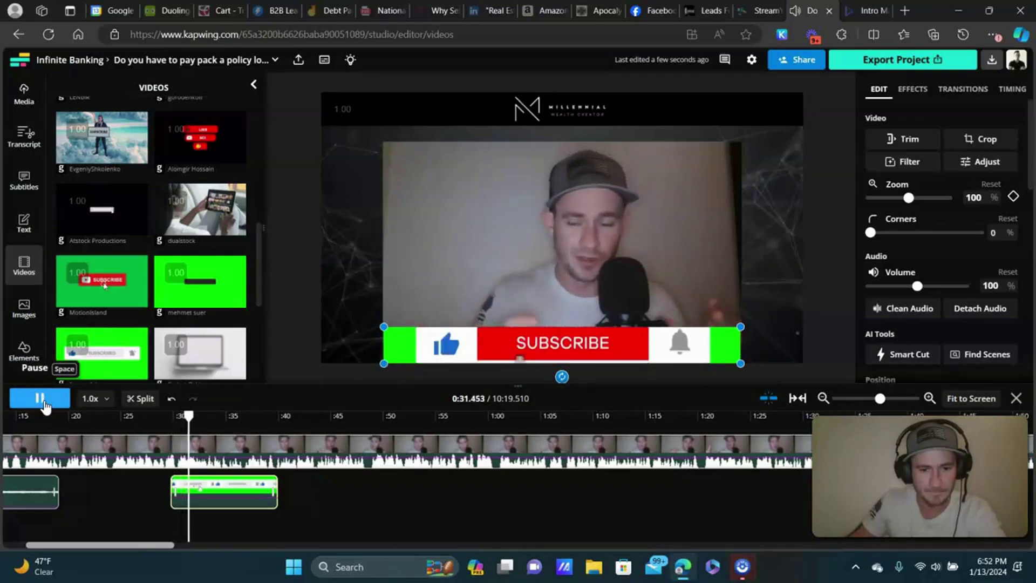
{"action": "left_click", "coordinate": [45, 405]}
{"action": "left_click_drag", "start_coordinate": [382, 325], "coordinate": [571, 317]}
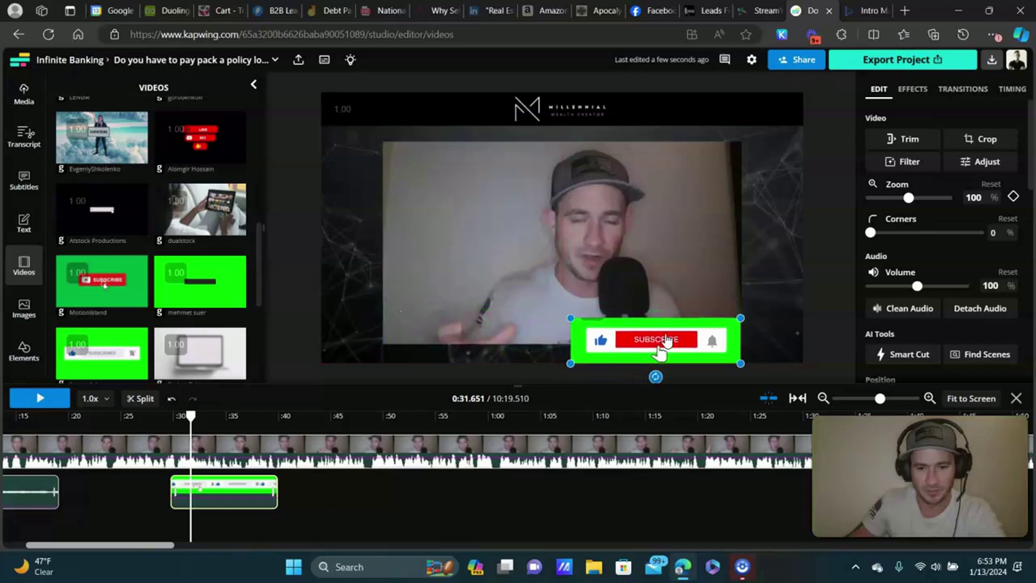
{"action": "left_click_drag", "start_coordinate": [658, 346], "coordinate": [721, 346]}
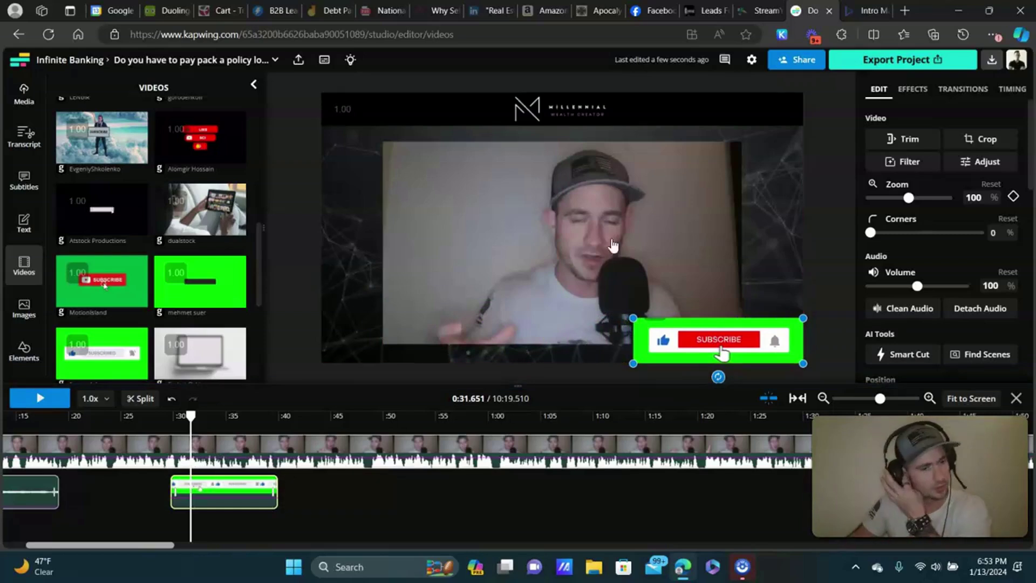
{"action": "left_click", "coordinate": [500, 227]}
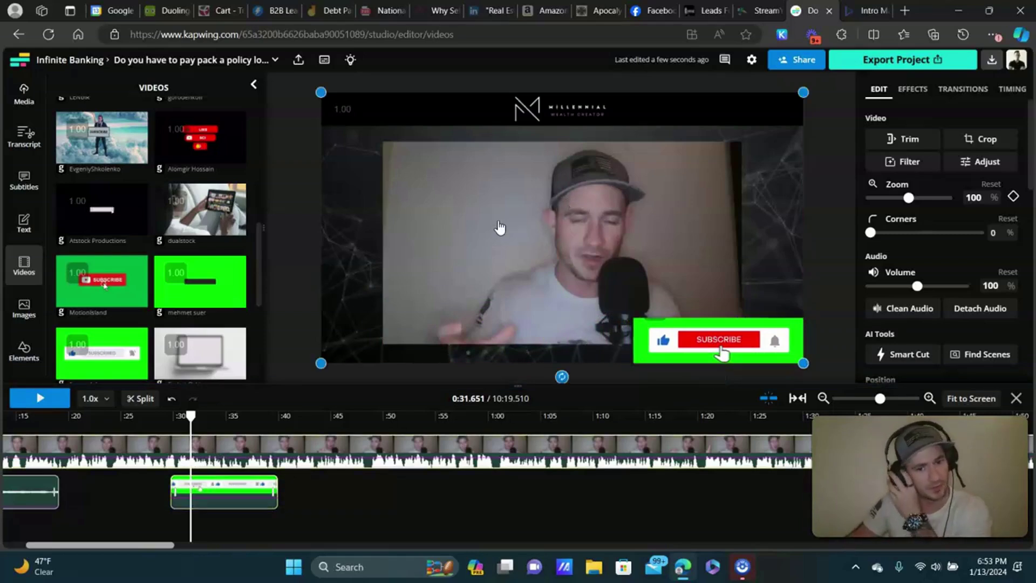
{"action": "scroll", "coordinate": [913, 204], "scroll_direction": "down", "scroll_amount": 5}
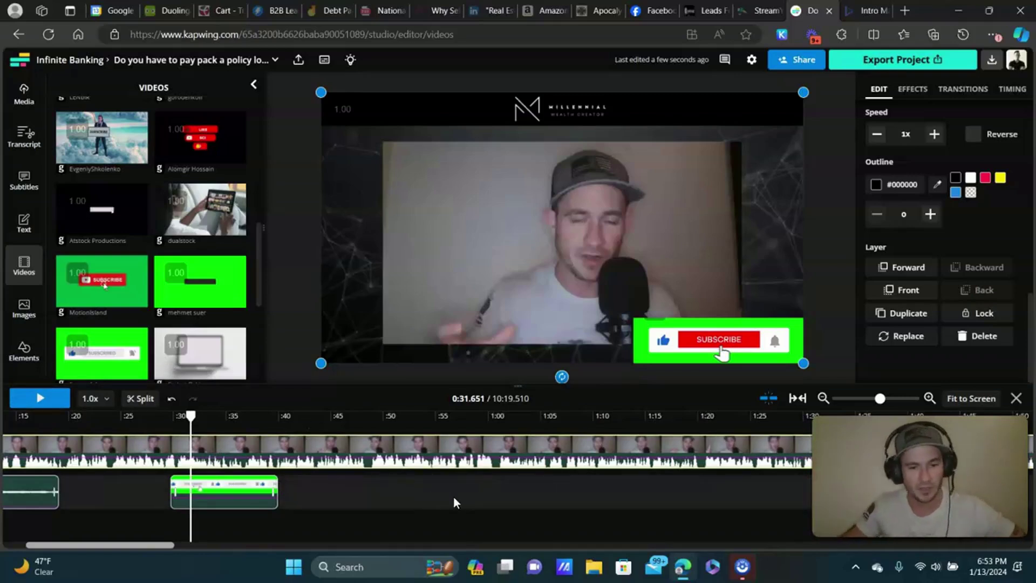
- Add a black rectangle at 0:59.786 and reshape it into a wide box in the lower-left corner of the frame
{"action": "left_click_drag", "start_coordinate": [128, 545], "coordinate": [147, 548]}
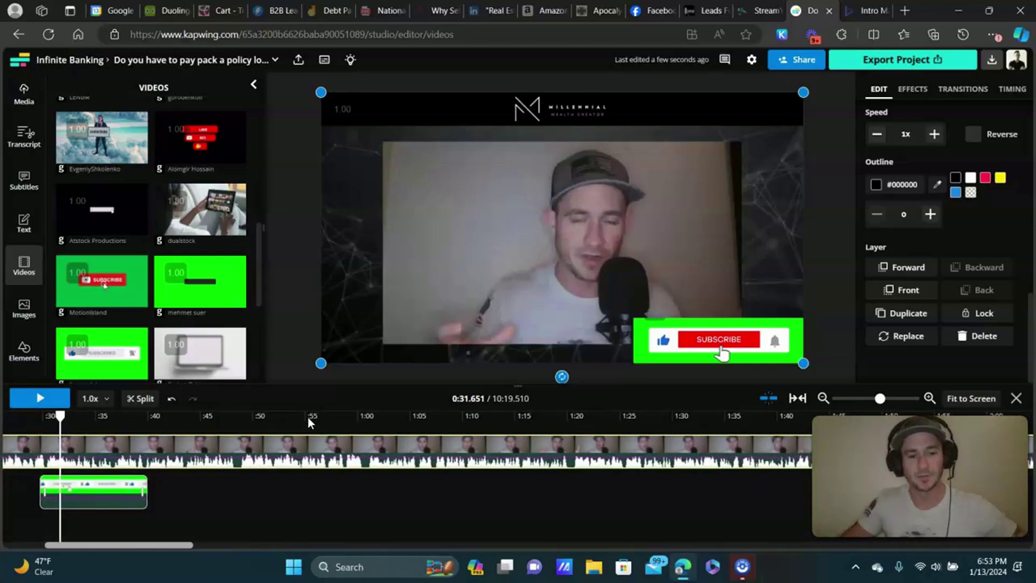
{"action": "left_click", "coordinate": [354, 416]}
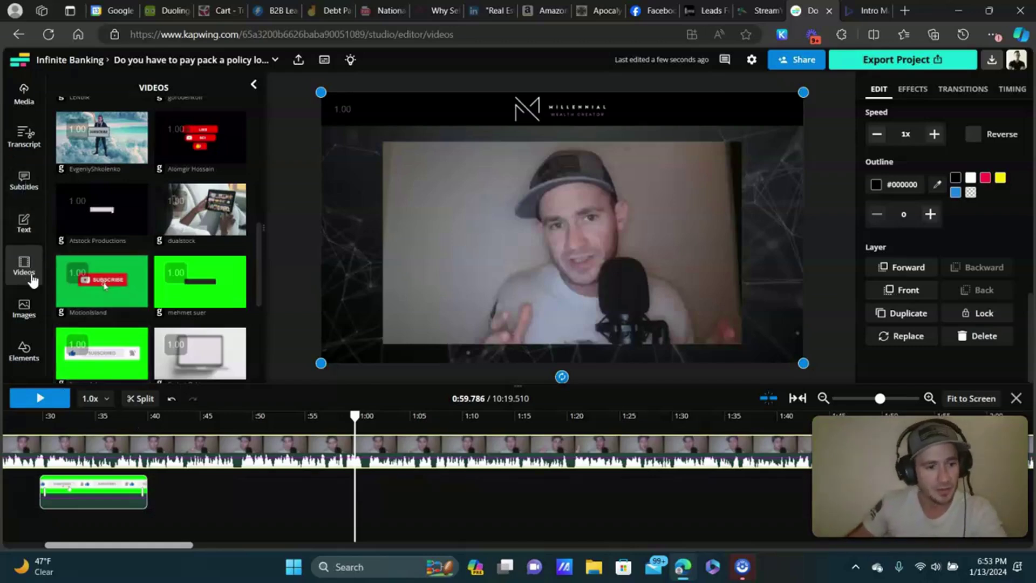
{"action": "left_click", "coordinate": [24, 356]}
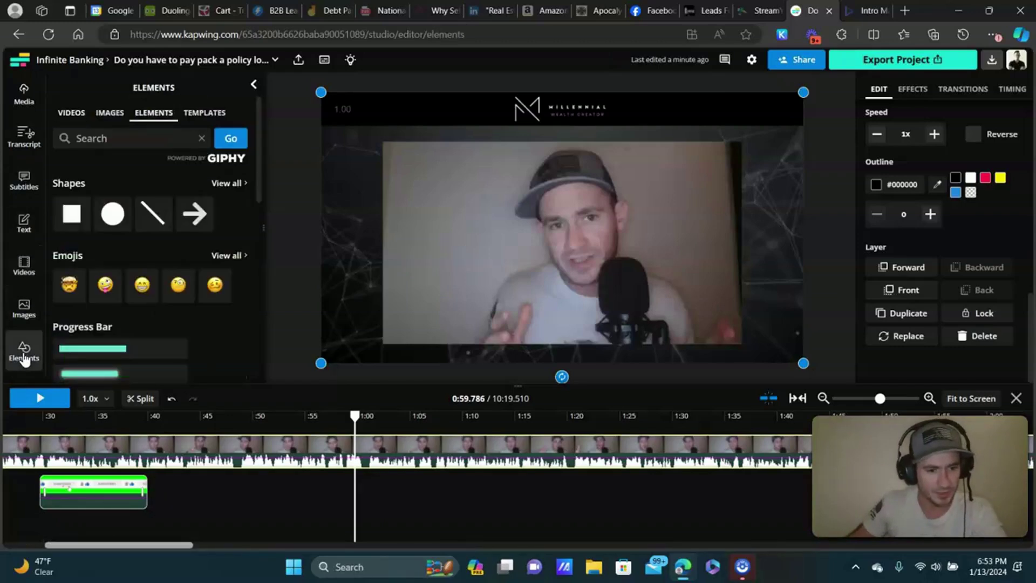
{"action": "left_click", "coordinate": [73, 215]}
{"action": "left_click_drag", "start_coordinate": [561, 248], "coordinate": [373, 333]}
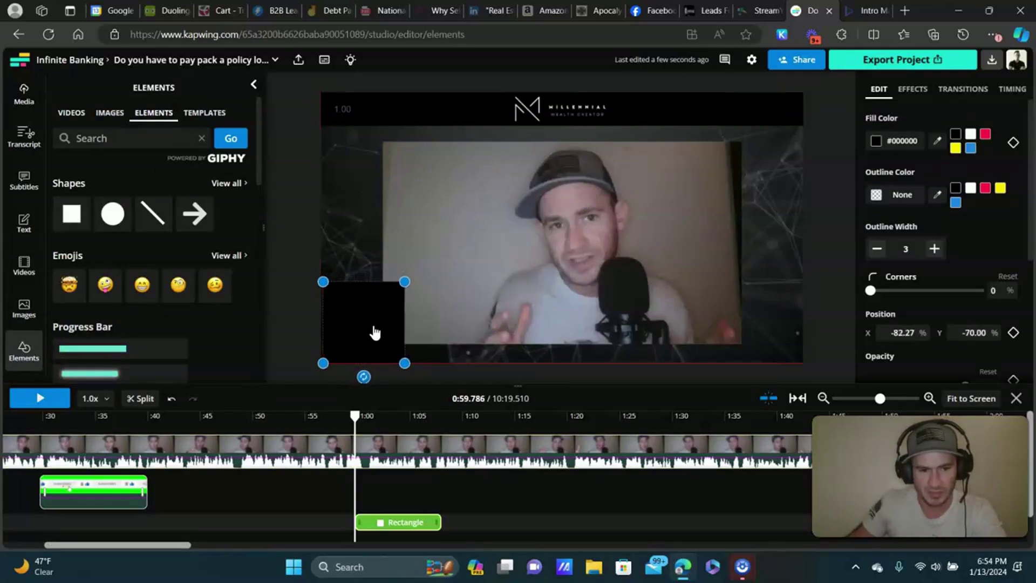
{"action": "left_click_drag", "start_coordinate": [403, 280], "coordinate": [511, 311]}
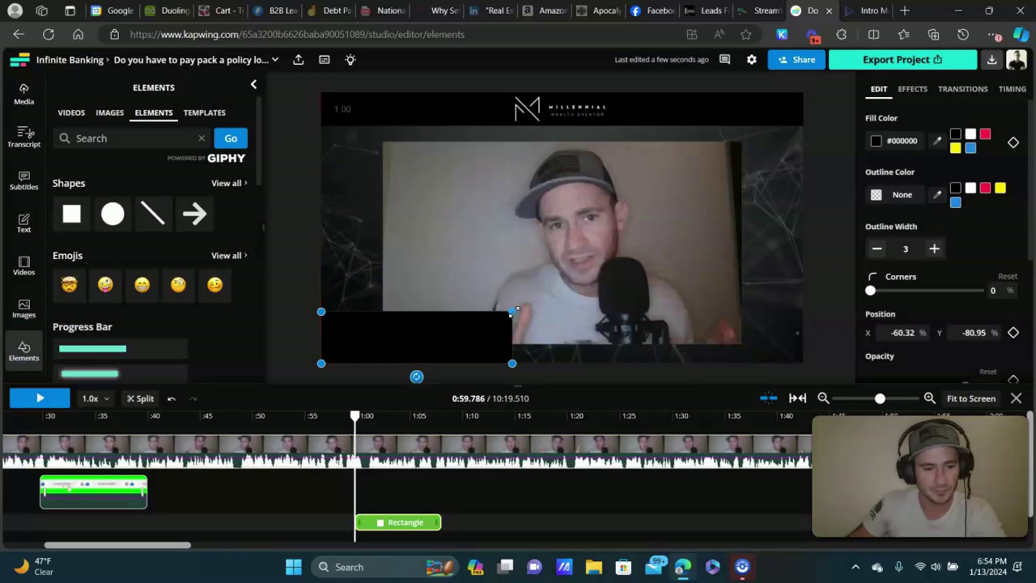
- Add plain white sample text at 0:59.786 and extend its duration to the rectangle's end at 1:08.016
{"action": "left_click_drag", "start_coordinate": [135, 546], "coordinate": [148, 546]}
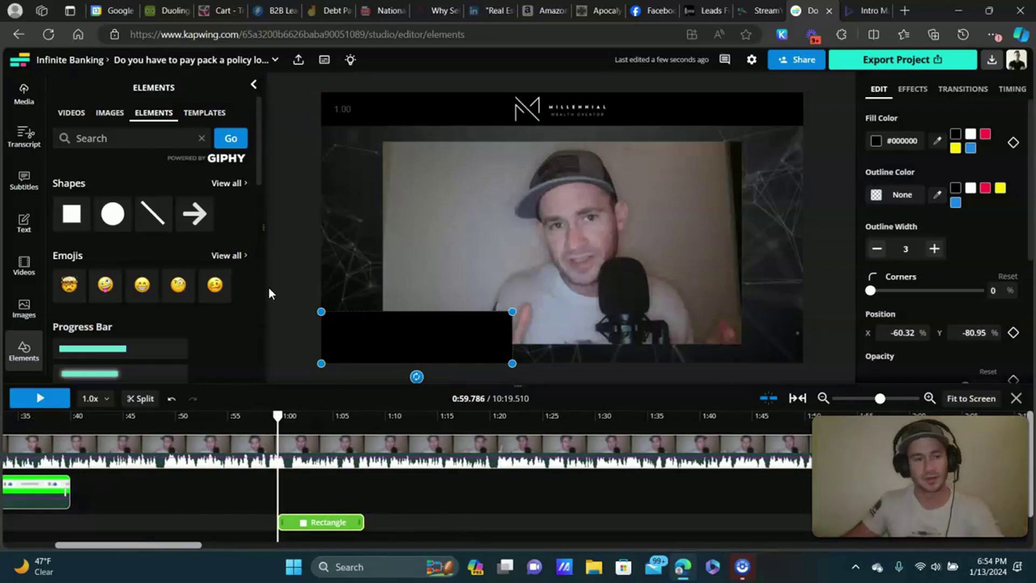
{"action": "left_click", "coordinate": [23, 224]}
{"action": "scroll", "coordinate": [306, 468], "scroll_direction": "down", "scroll_amount": 2}
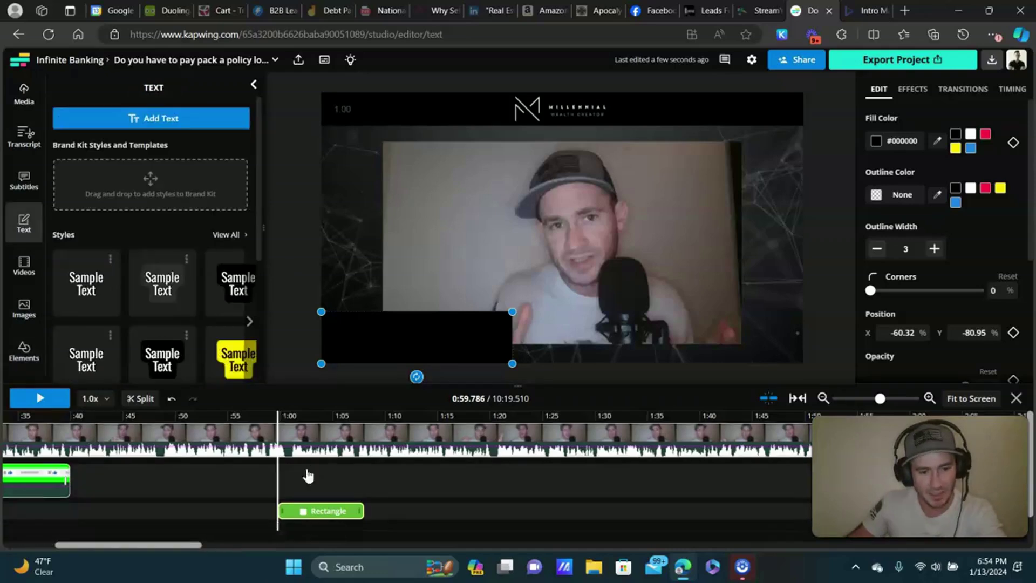
{"action": "left_click", "coordinate": [97, 299]}
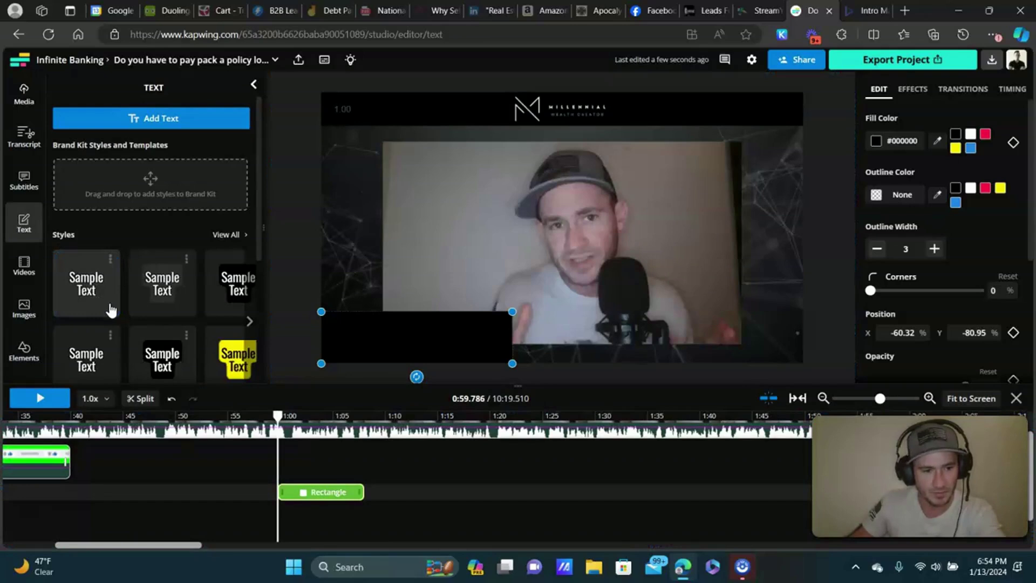
{"action": "left_click", "coordinate": [111, 310]}
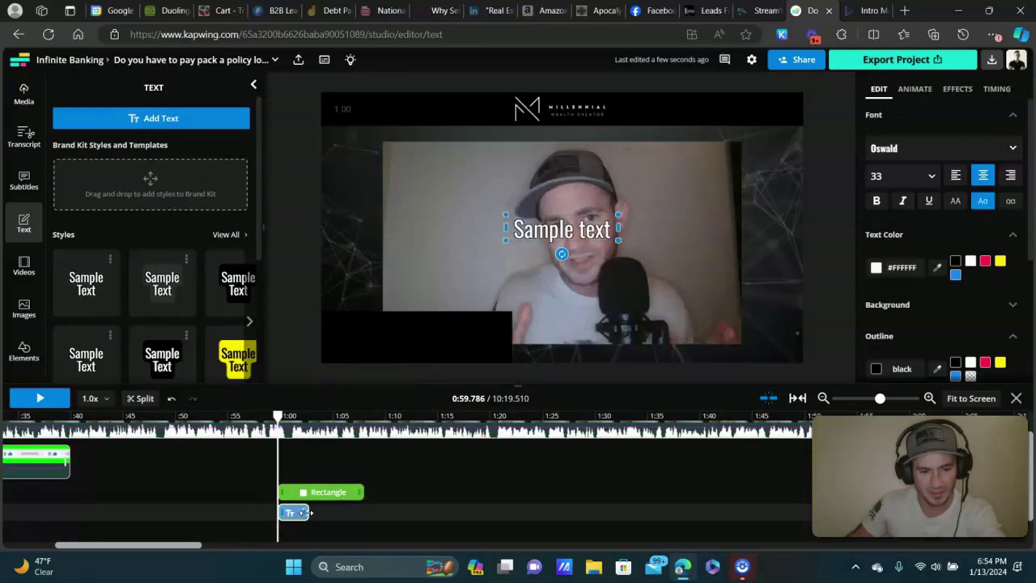
{"action": "left_click_drag", "start_coordinate": [307, 513], "coordinate": [362, 513]}
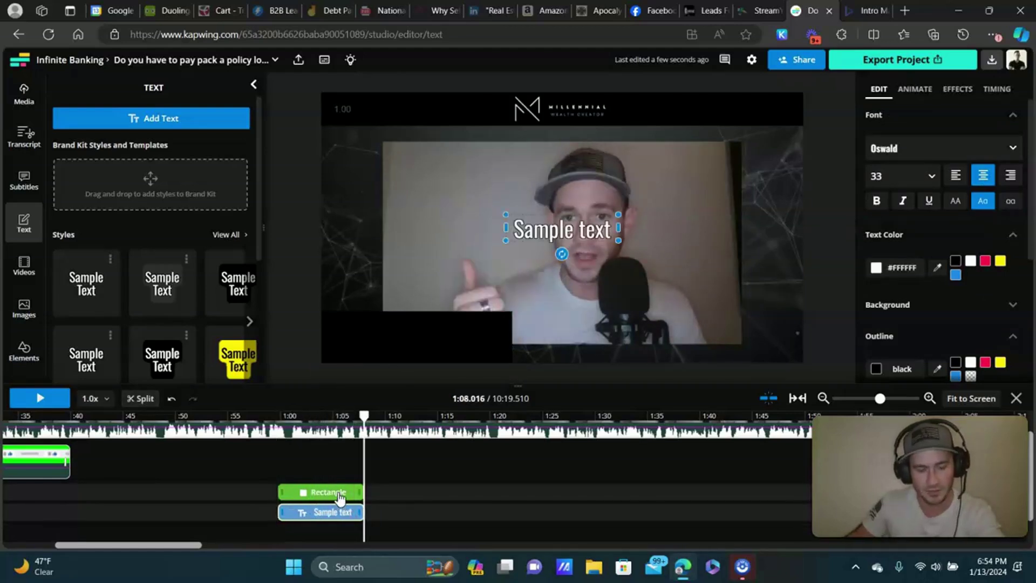
- Move the sample text onto the black rectangle and replace it with "FREE Infinite Banking Masterclass In The Description!"
{"action": "left_click_drag", "start_coordinate": [571, 233], "coordinate": [397, 338]}
{"action": "double_click", "coordinate": [435, 340]}
{"action": "key", "text": "ctrl+a"}
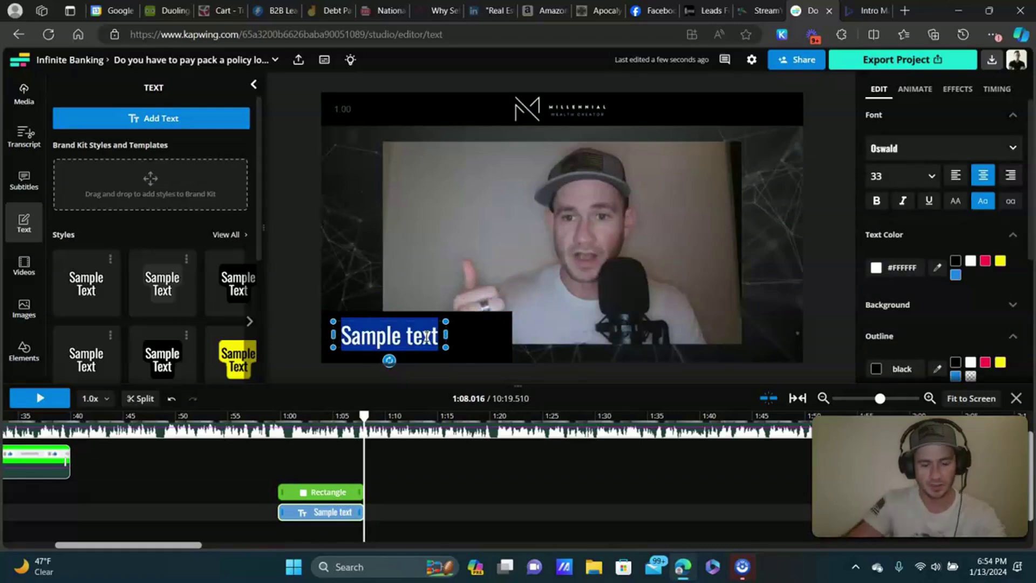
{"action": "type", "text": "FREE Infinite Banking Masterclass"}
{"action": "key", "text": "Return"}
{"action": "type", "text": "In The Ces"}
{"action": "type", "text": "s"}
{"action": "key", "text": "BackSpace"}
{"action": "key", "text": "BackSpace"}
{"action": "key", "text": "BackSpace"}
{"action": "key", "text": "BackSpace"}
{"action": "type", "text": "Decs"}
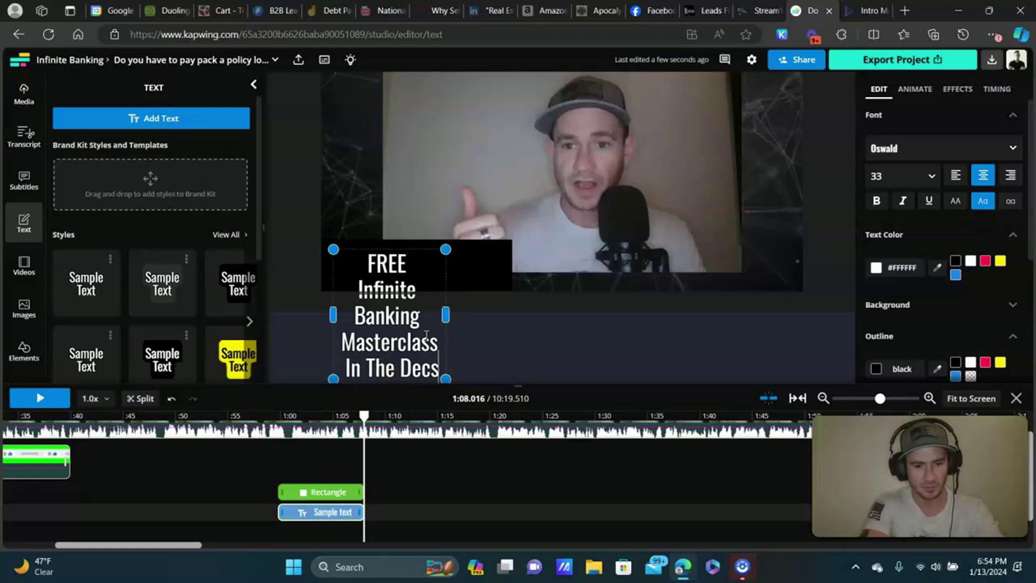
{"action": "key", "text": "BackSpace"}
{"action": "key", "text": "BackSpace"}
{"action": "type", "text": "scription"}
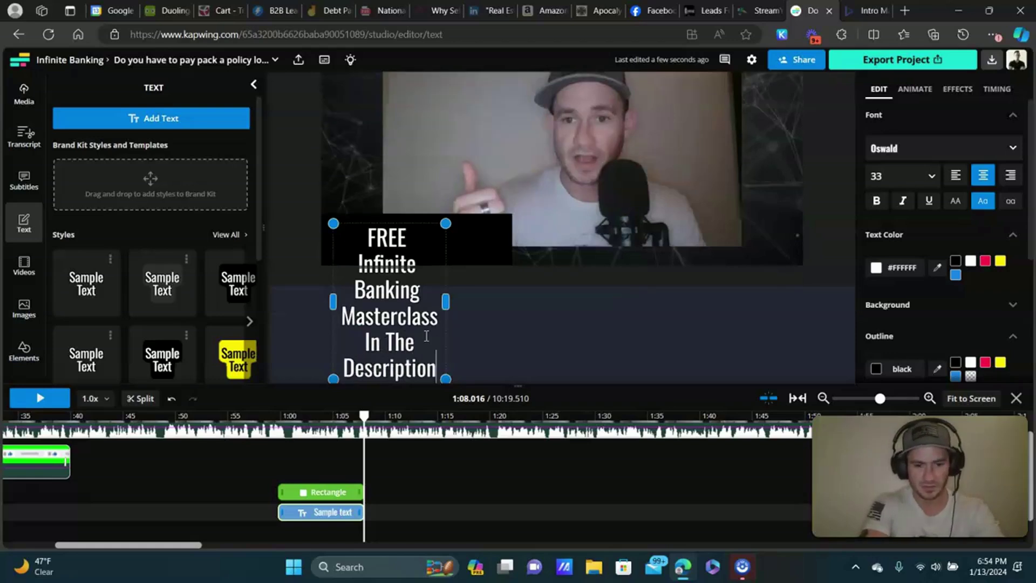
{"action": "type", "text": "!"}
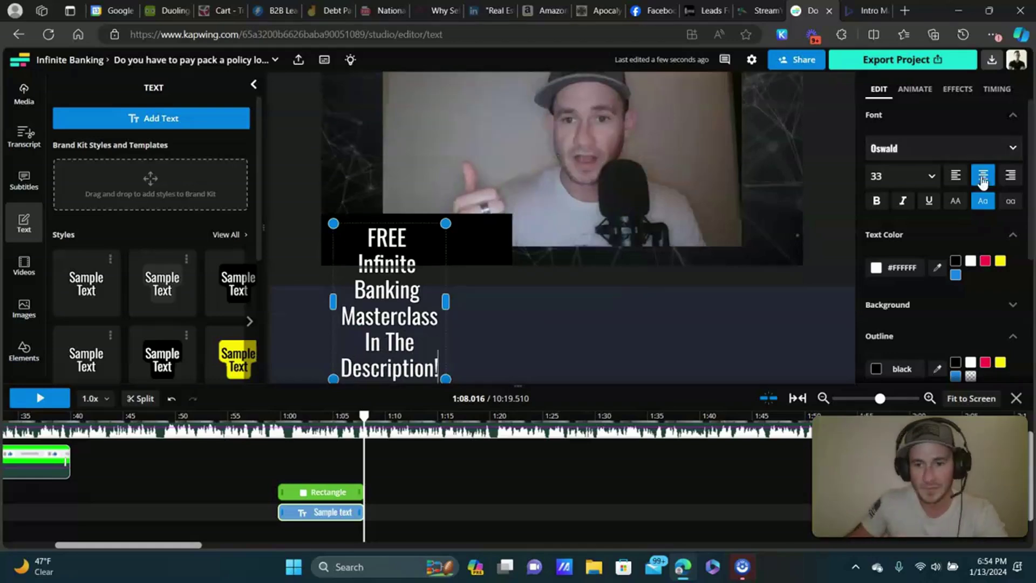
- Set the masterclass text's font size to 24 and widen its text box to about the rectangle's width
{"action": "left_click", "coordinate": [925, 179]}
{"action": "scroll", "coordinate": [909, 226], "scroll_direction": "down", "scroll_amount": 3}
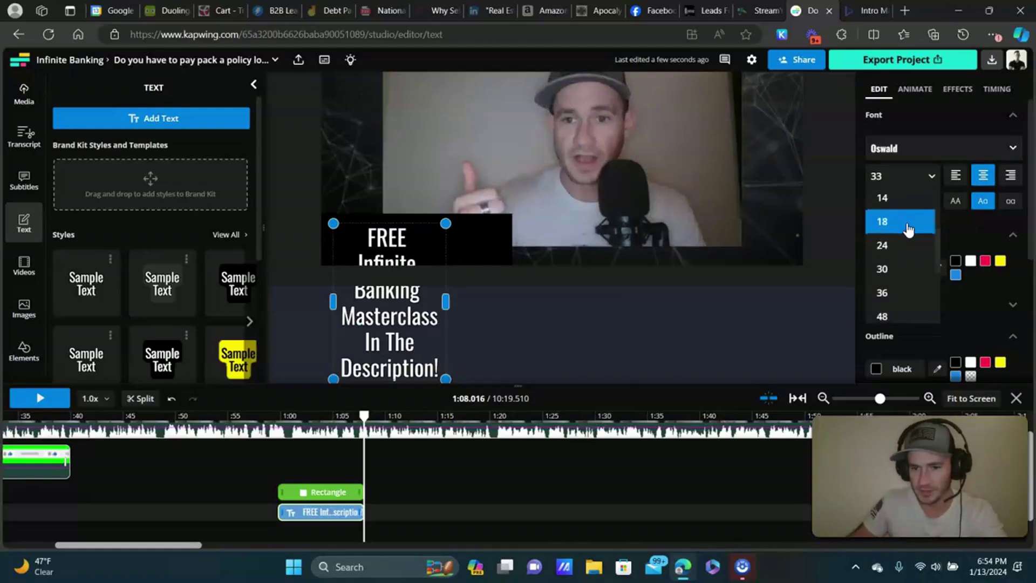
{"action": "left_click", "coordinate": [908, 245]}
{"action": "left_click_drag", "start_coordinate": [404, 305], "coordinate": [520, 290]}
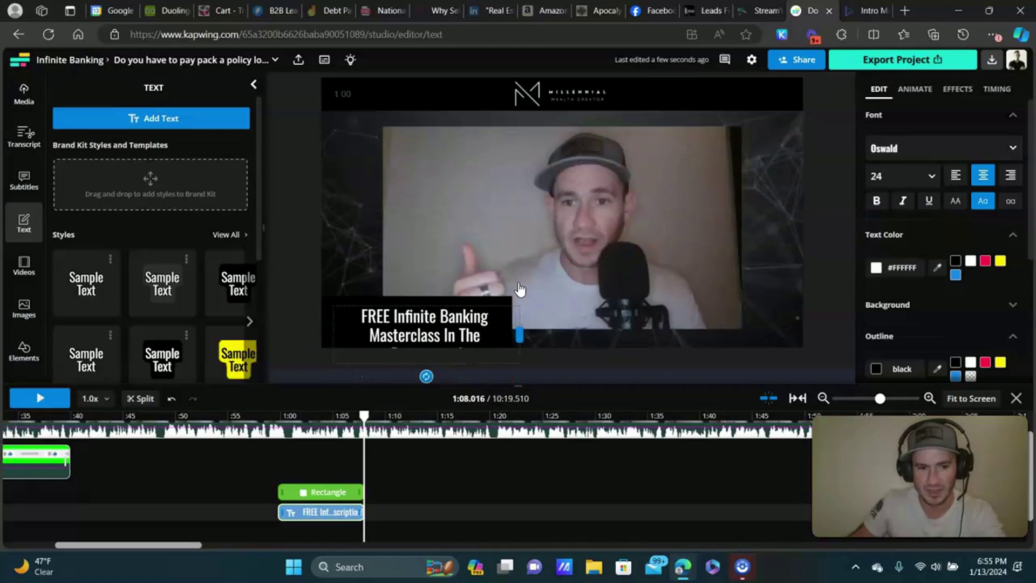
{"action": "left_click", "coordinate": [362, 295]}
{"action": "left_click", "coordinate": [413, 336]}
{"action": "left_click_drag", "start_coordinate": [413, 335], "coordinate": [421, 336]}
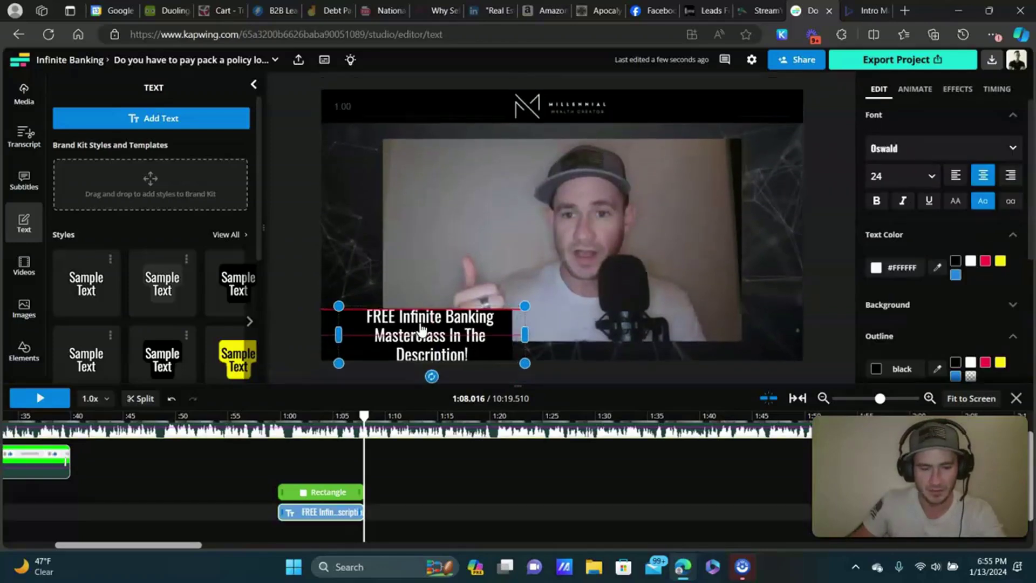
- Make the black rectangle slightly taller and center the three-line masterclass text inside it
{"action": "left_click", "coordinate": [329, 323]}
{"action": "left_click_drag", "start_coordinate": [320, 309], "coordinate": [322, 291]}
{"action": "left_click_drag", "start_coordinate": [442, 337], "coordinate": [423, 333]}
{"action": "mouse_move", "coordinate": [420, 331]}
{"action": "left_mouse_down"}
{"action": "mouse_move", "coordinate": [408, 330]}
{"action": "mouse_move", "coordinate": [426, 328]}
{"action": "left_mouse_up"}
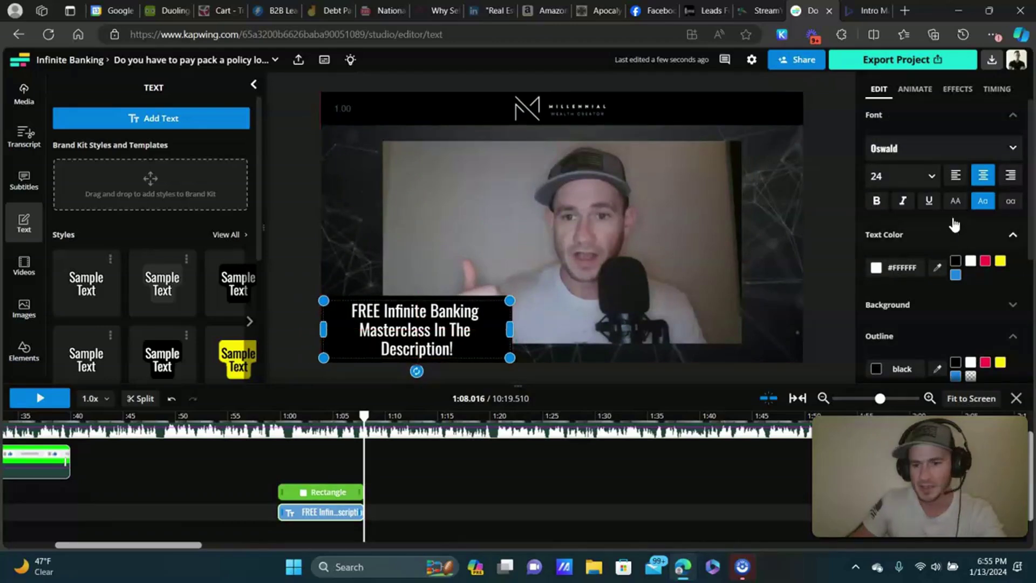
{"action": "scroll", "coordinate": [949, 243], "scroll_direction": "down", "scroll_amount": 4}
{"action": "left_click", "coordinate": [909, 323]}
{"action": "scroll", "coordinate": [892, 293], "scroll_direction": "down", "scroll_amount": 1}
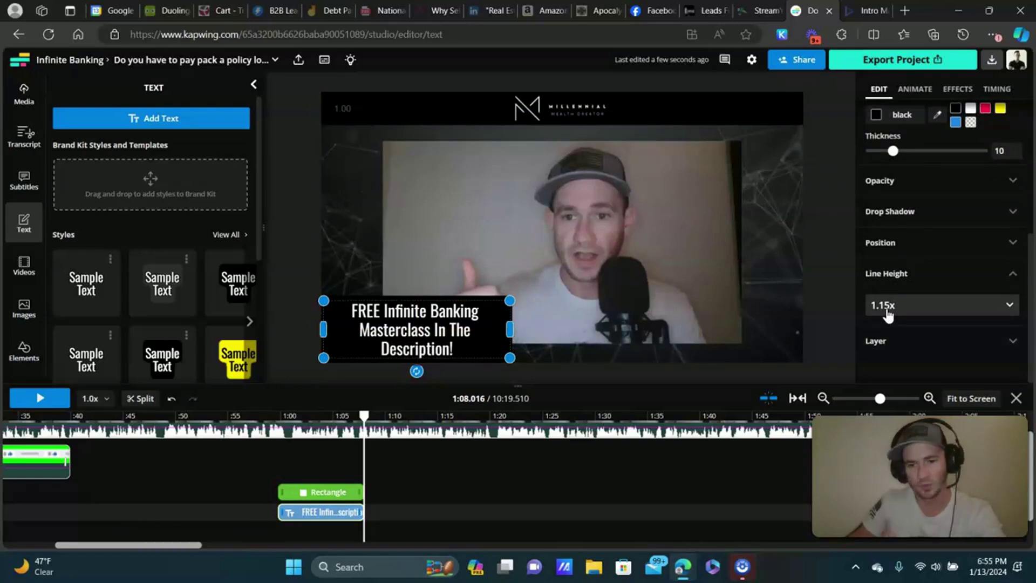
{"action": "left_click", "coordinate": [935, 306]}
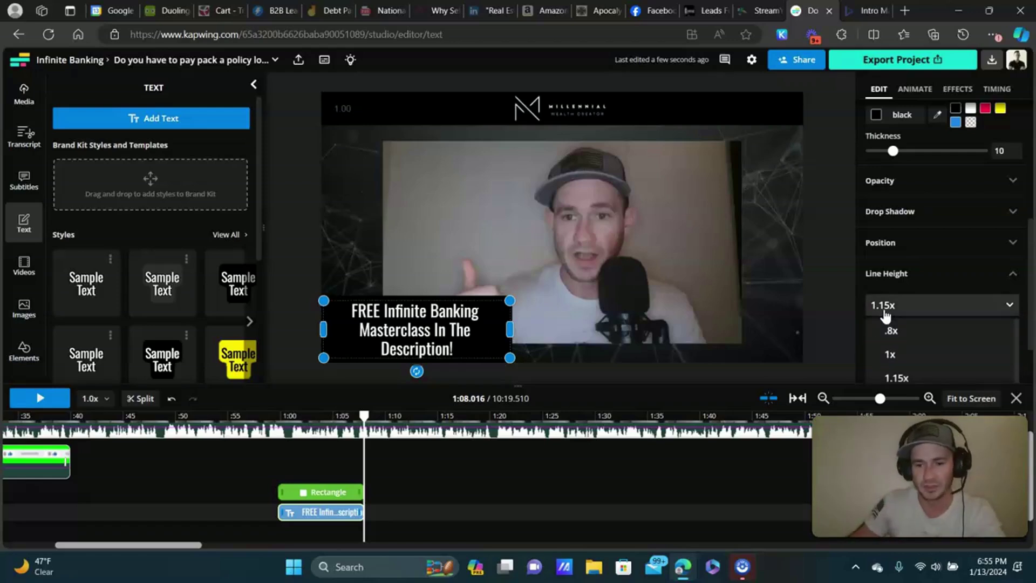
{"action": "left_click", "coordinate": [843, 271]}
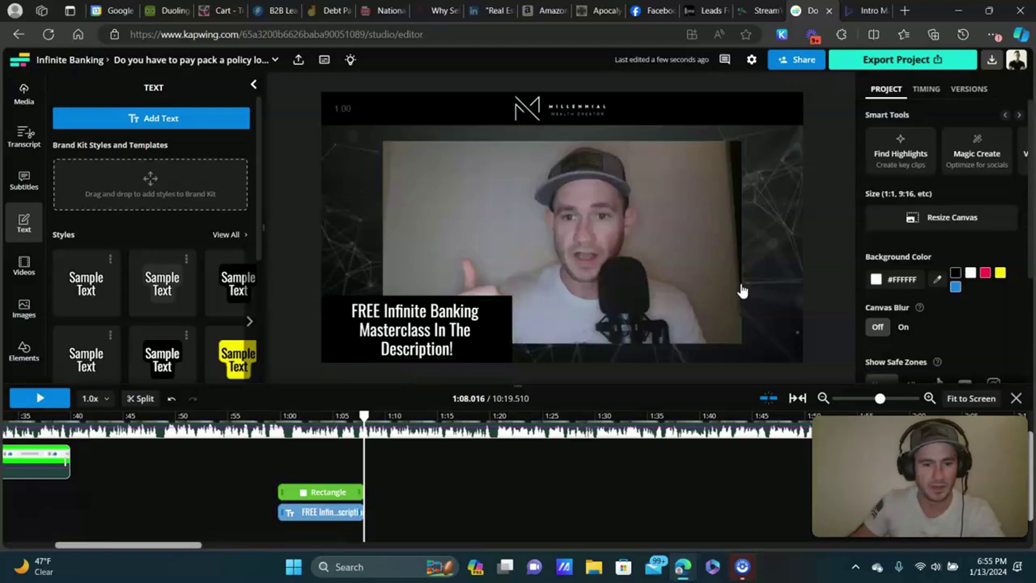
- Apply the Reveal transition to both the intro and outro of the masterclass text
{"action": "left_click", "coordinate": [405, 332]}
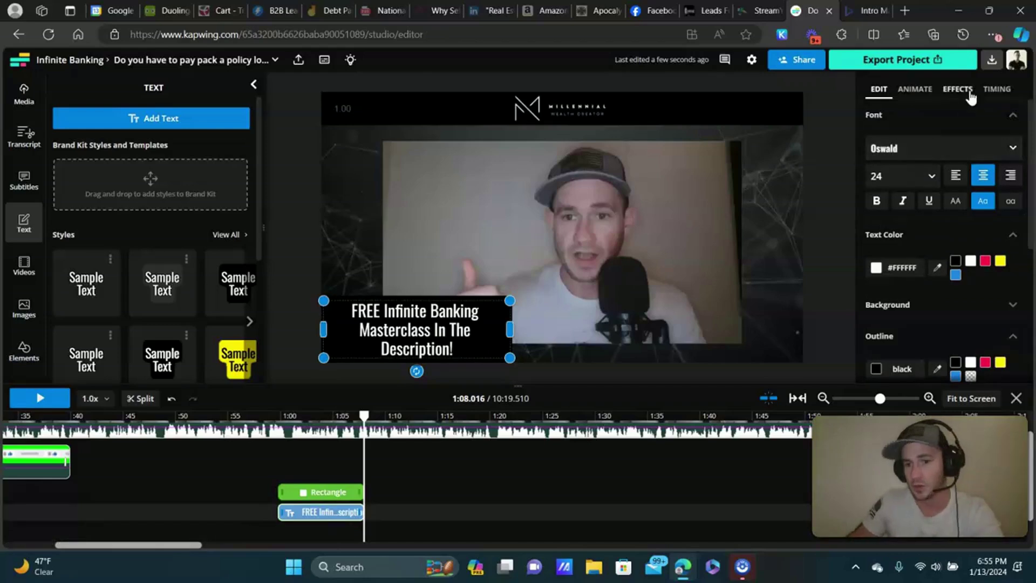
{"action": "left_click", "coordinate": [957, 90]}
{"action": "left_click", "coordinate": [914, 90]}
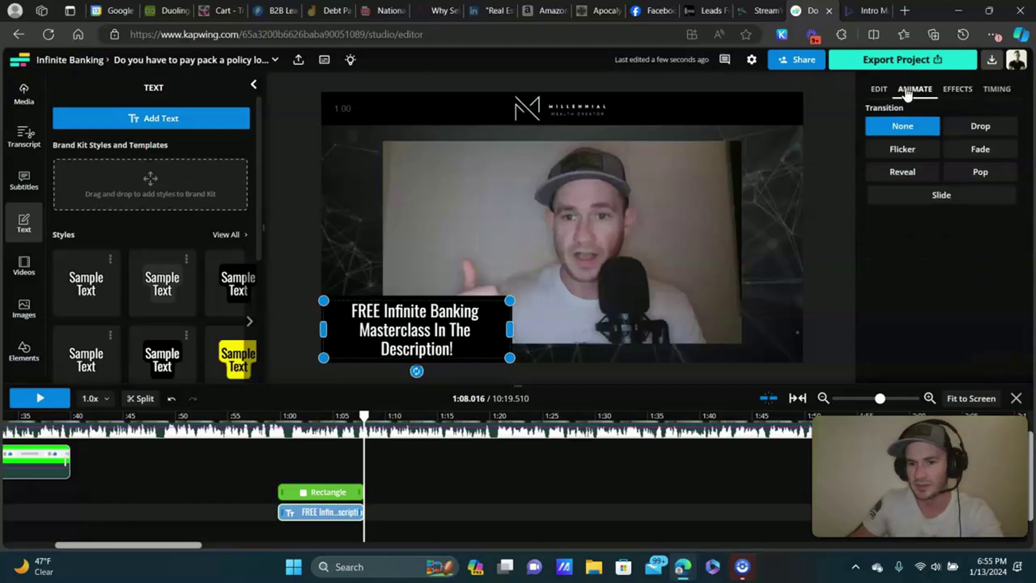
{"action": "left_click", "coordinate": [923, 173]}
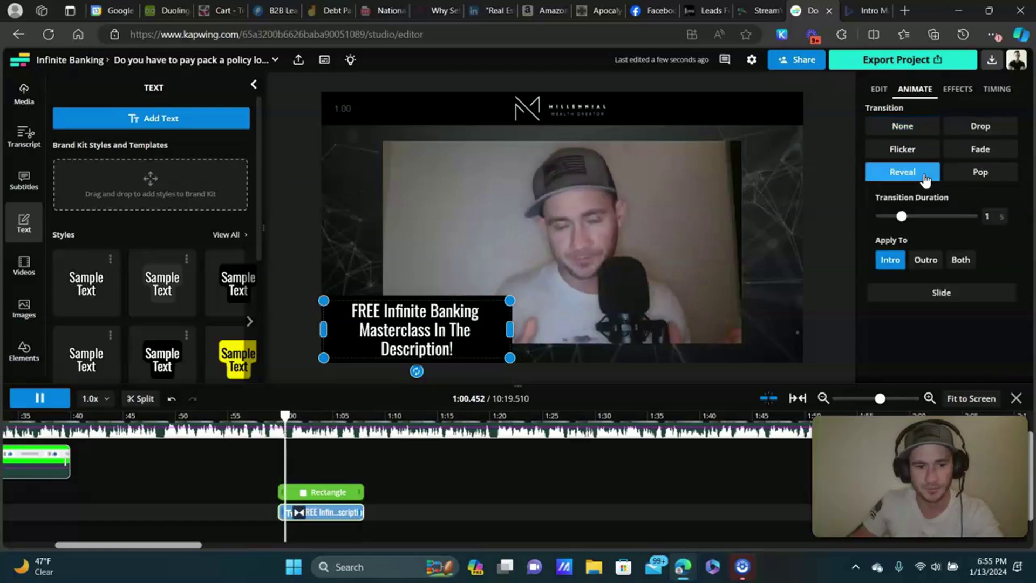
{"action": "left_click", "coordinate": [960, 260]}
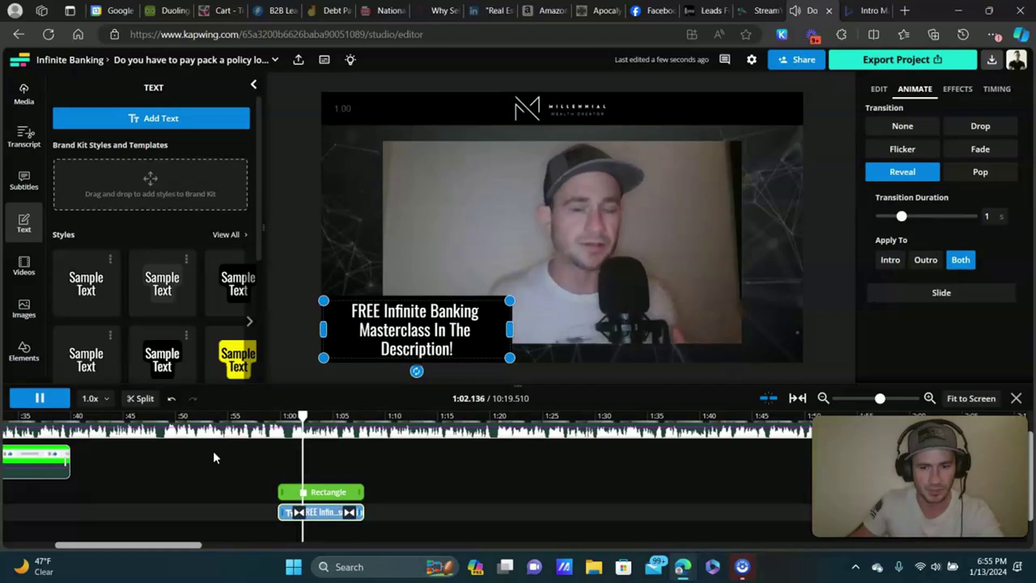
{"action": "left_click", "coordinate": [40, 398]}
- Apply the Reveal transition to both the intro and outro of the black rectangle
{"action": "left_click", "coordinate": [352, 493]}
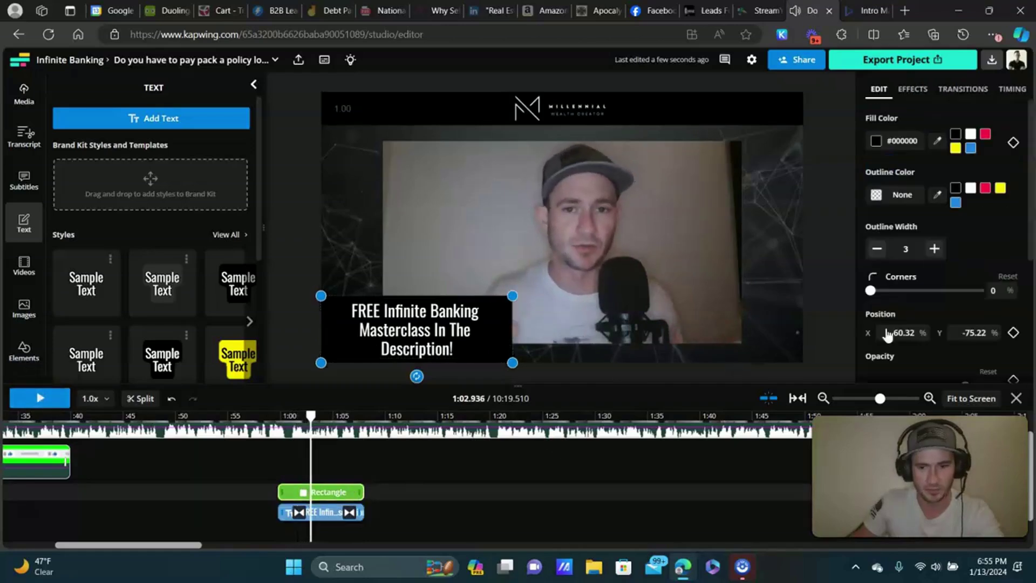
{"action": "left_click", "coordinate": [917, 92]}
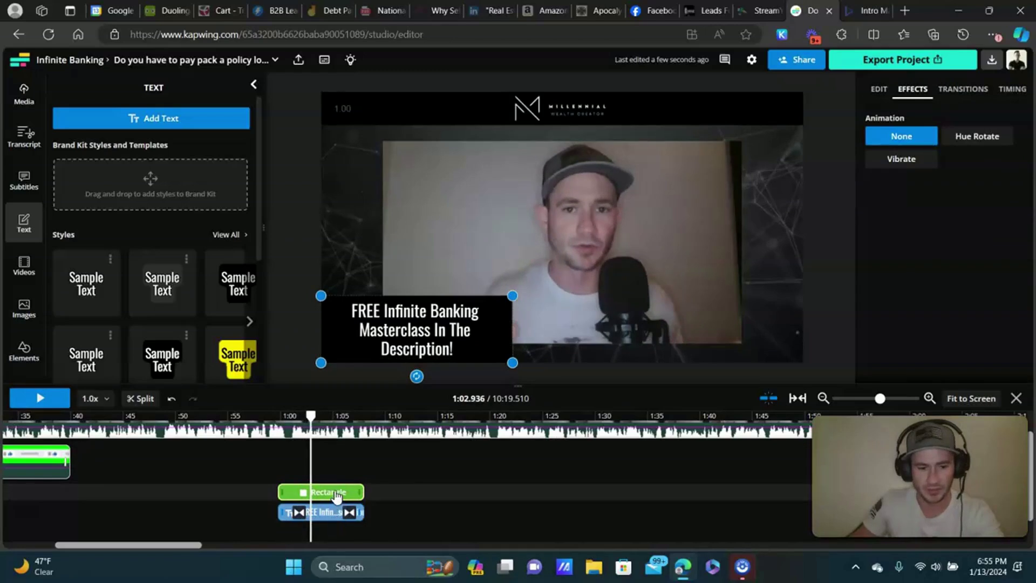
{"action": "left_click", "coordinate": [971, 96]}
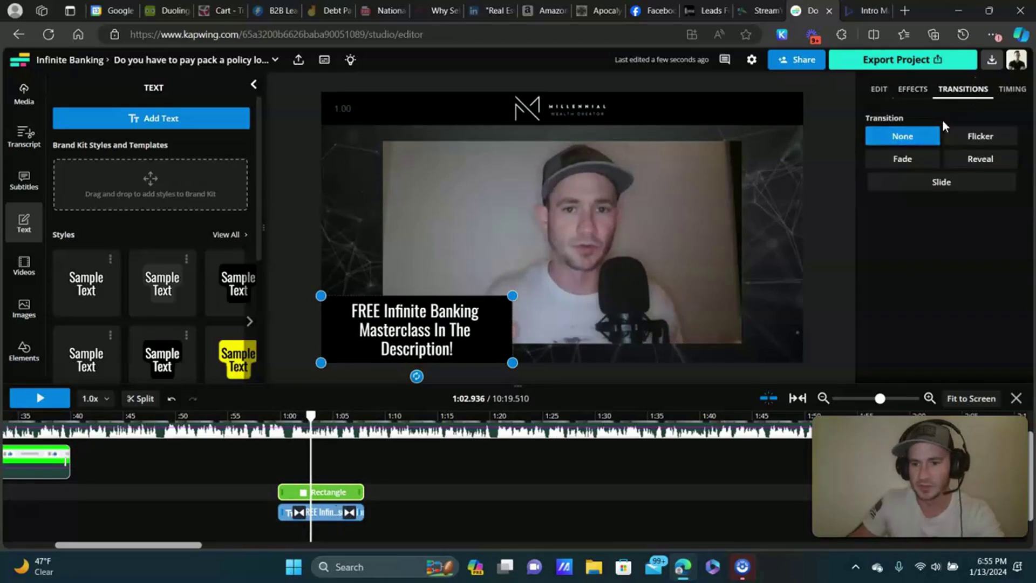
{"action": "left_click", "coordinate": [980, 158]}
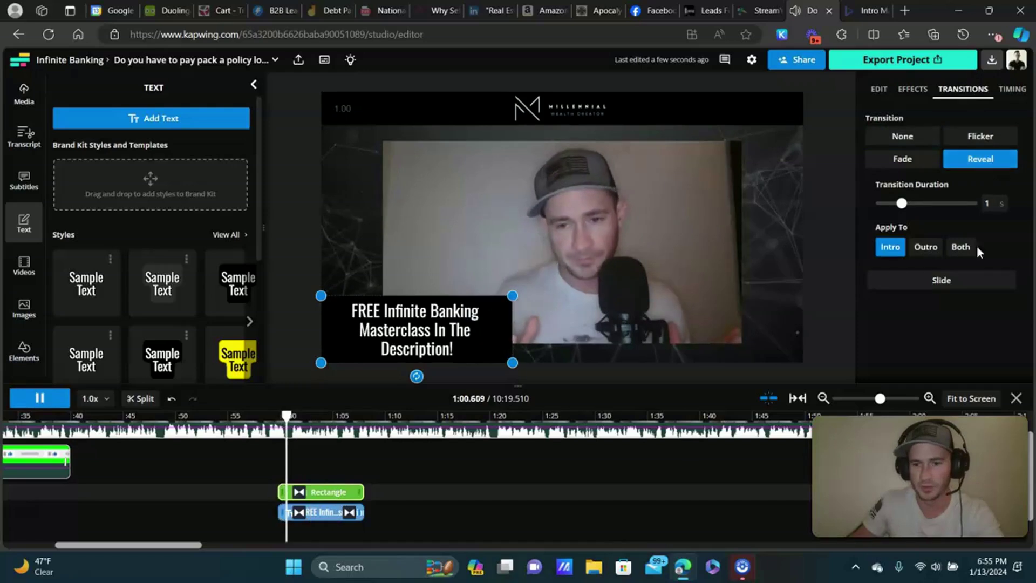
{"action": "left_click", "coordinate": [960, 247]}
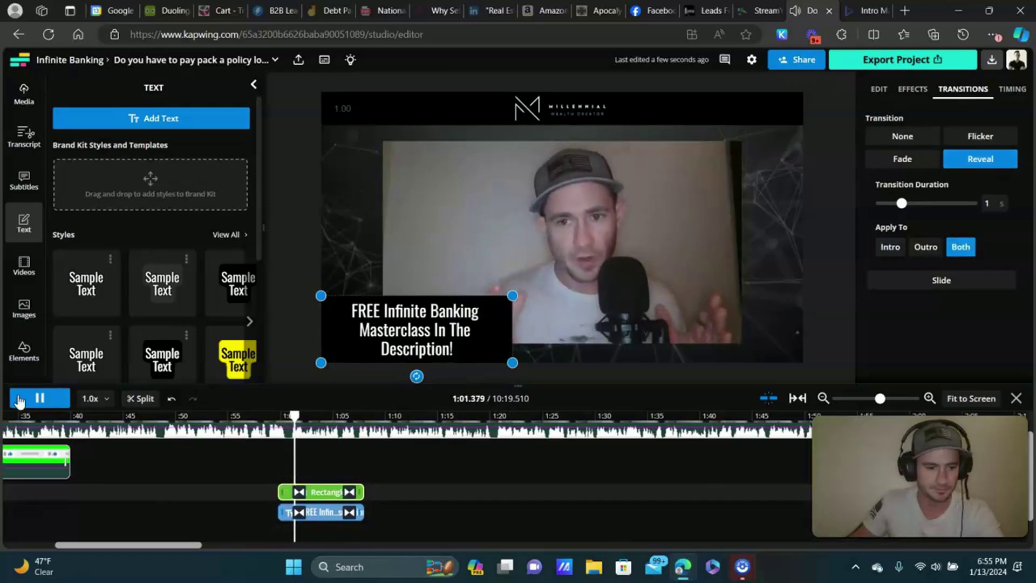
{"action": "key", "text": "space"}
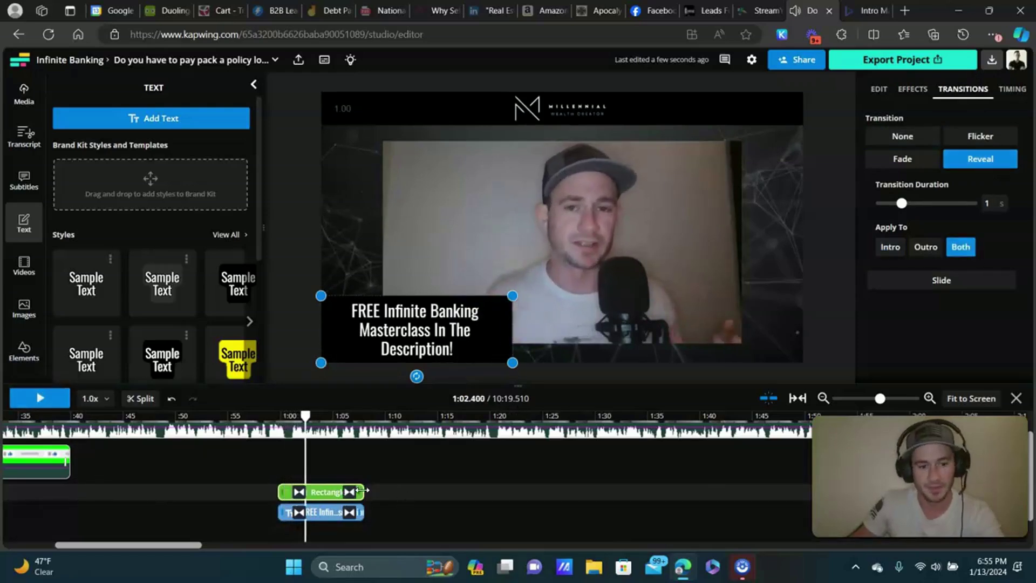
- Shorten the rectangle and the masterclass text so both end at 1:06.345
{"action": "left_click_drag", "start_coordinate": [360, 489], "coordinate": [346, 512]}
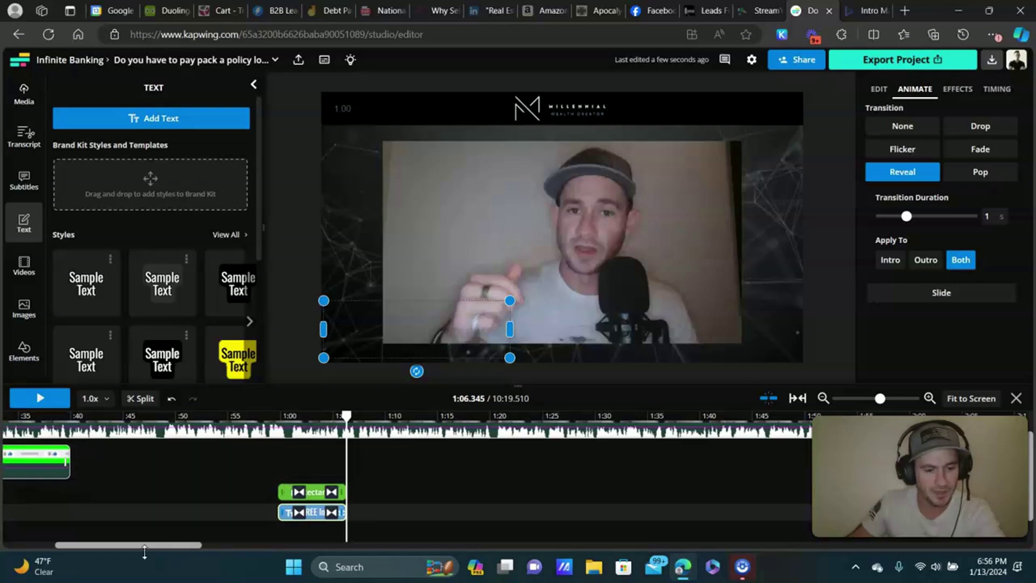
{"action": "left_click_drag", "start_coordinate": [154, 546], "coordinate": [72, 543]}
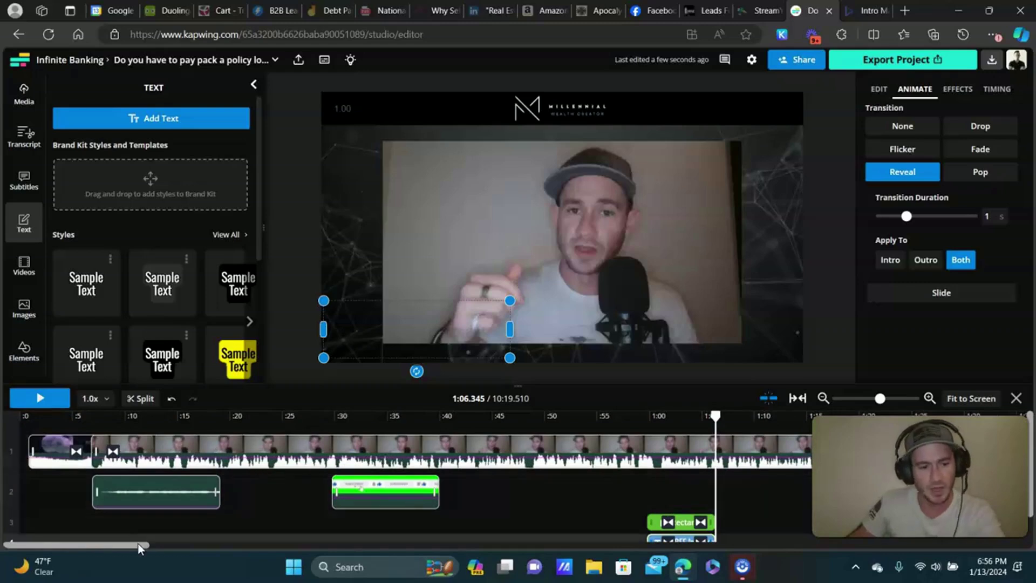
{"action": "left_click_drag", "start_coordinate": [137, 544], "coordinate": [218, 546]}
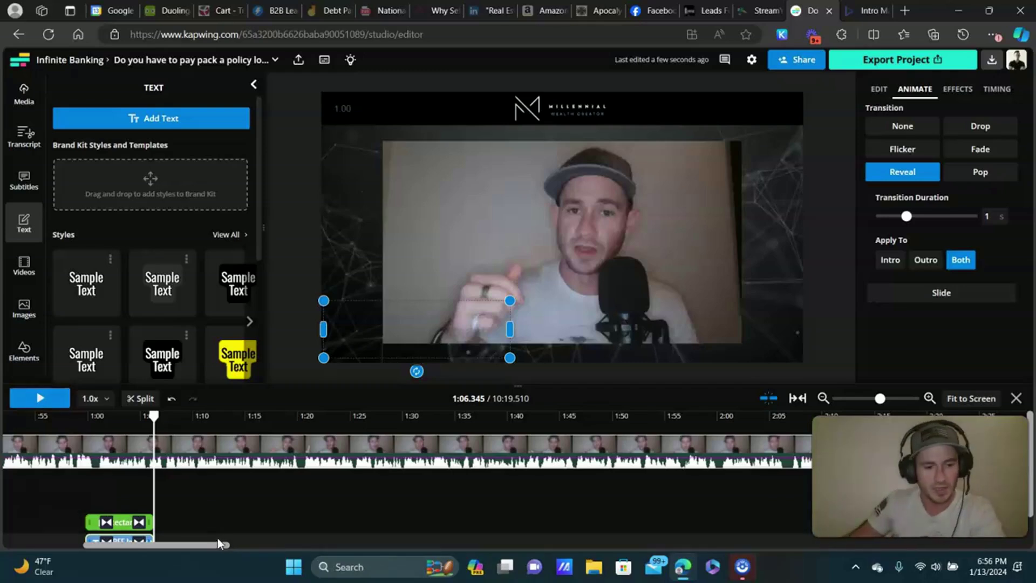
- Search stock videos for "loan", insert the clip of hands counting cash at 1:19.848 and shorten it to end at about 1:29
{"action": "left_click_drag", "start_coordinate": [154, 415], "coordinate": [295, 415]}
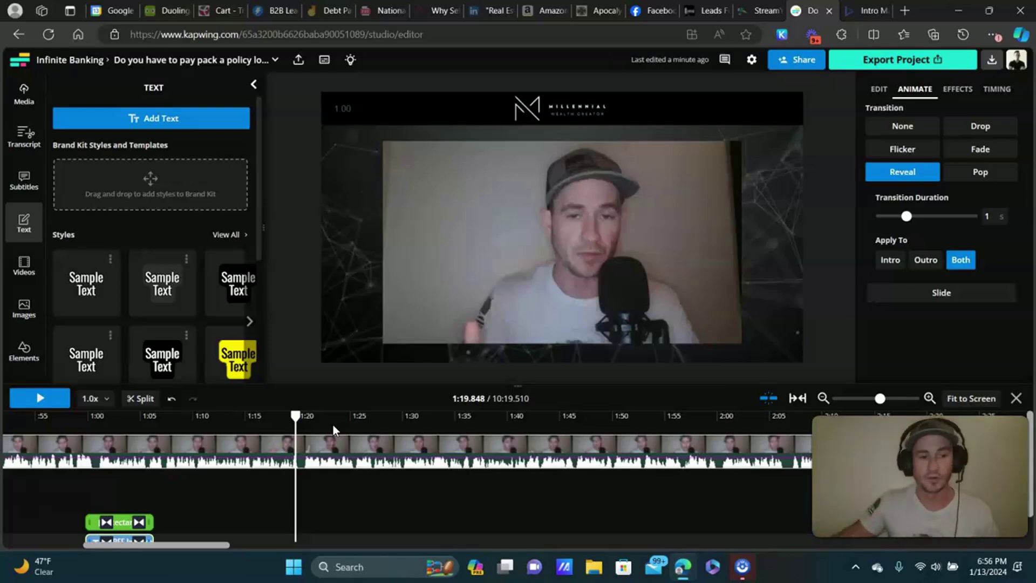
{"action": "left_click", "coordinate": [31, 272]}
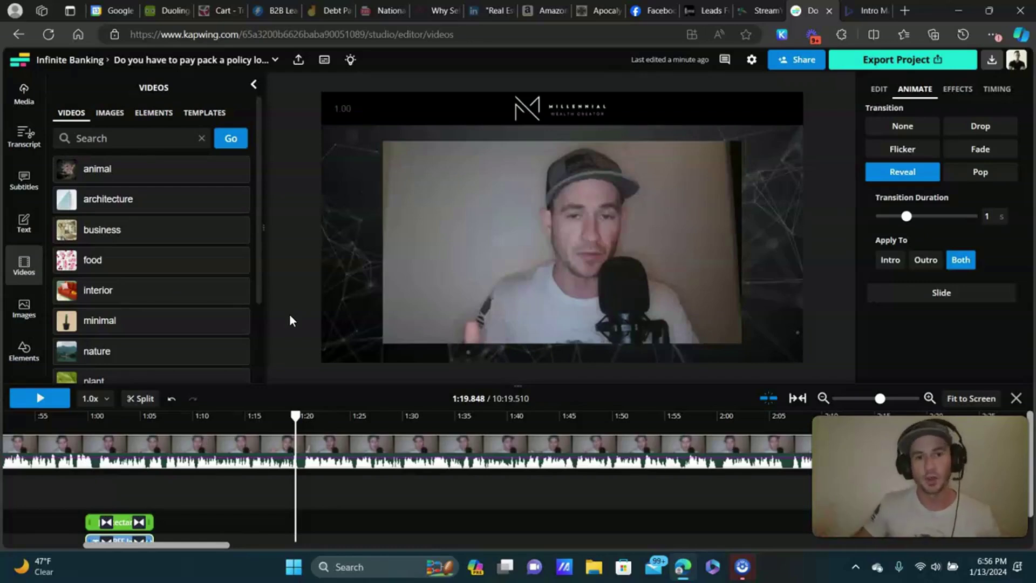
{"action": "left_click", "coordinate": [105, 135]}
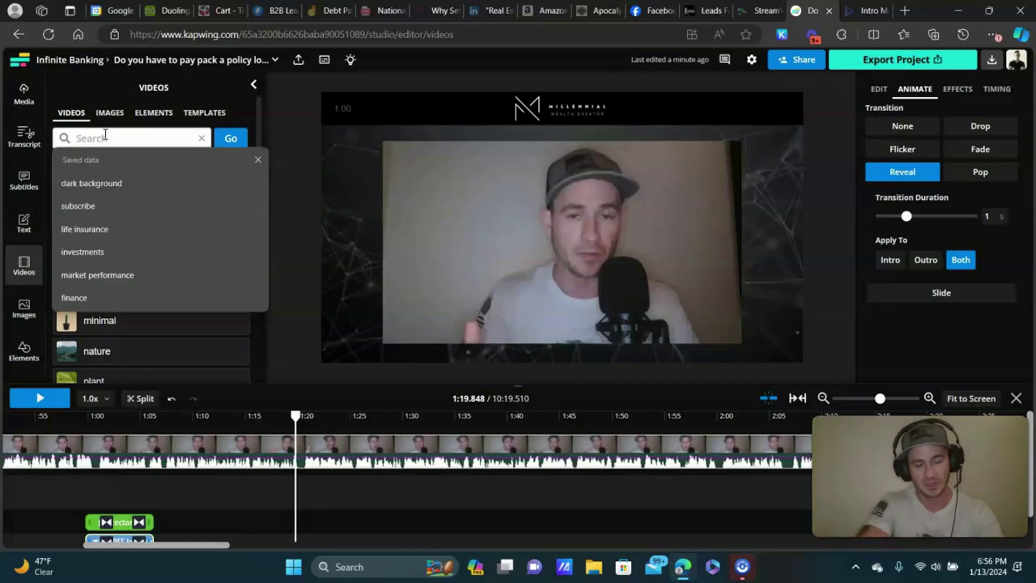
{"action": "type", "text": "loan"}
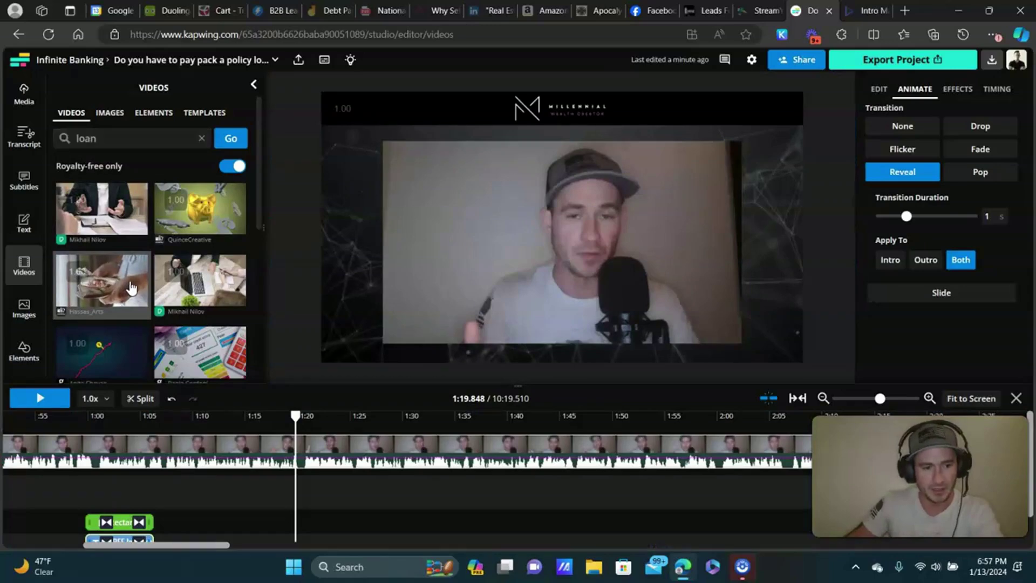
{"action": "left_click", "coordinate": [138, 282]}
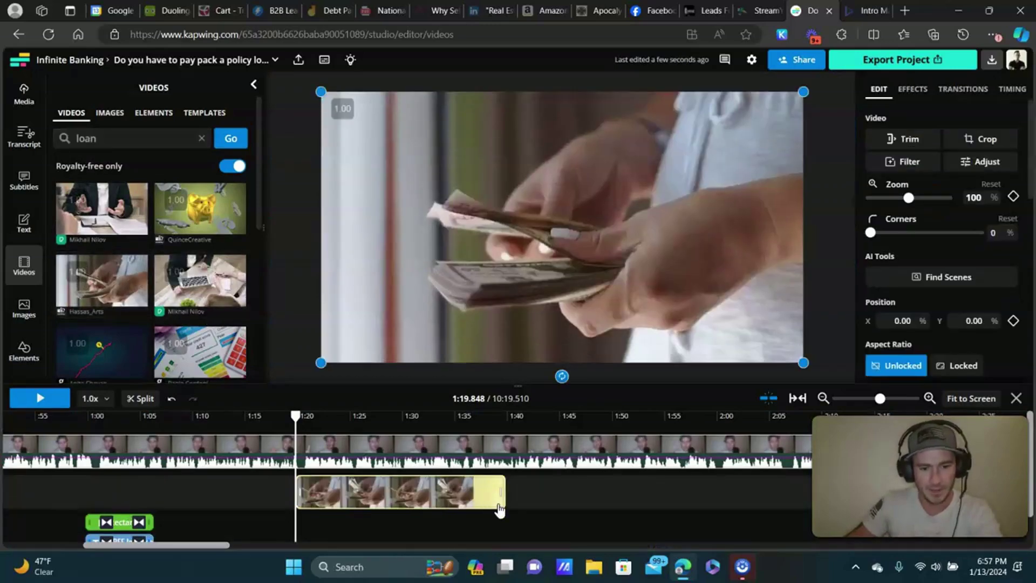
{"action": "left_click_drag", "start_coordinate": [502, 488], "coordinate": [397, 491]}
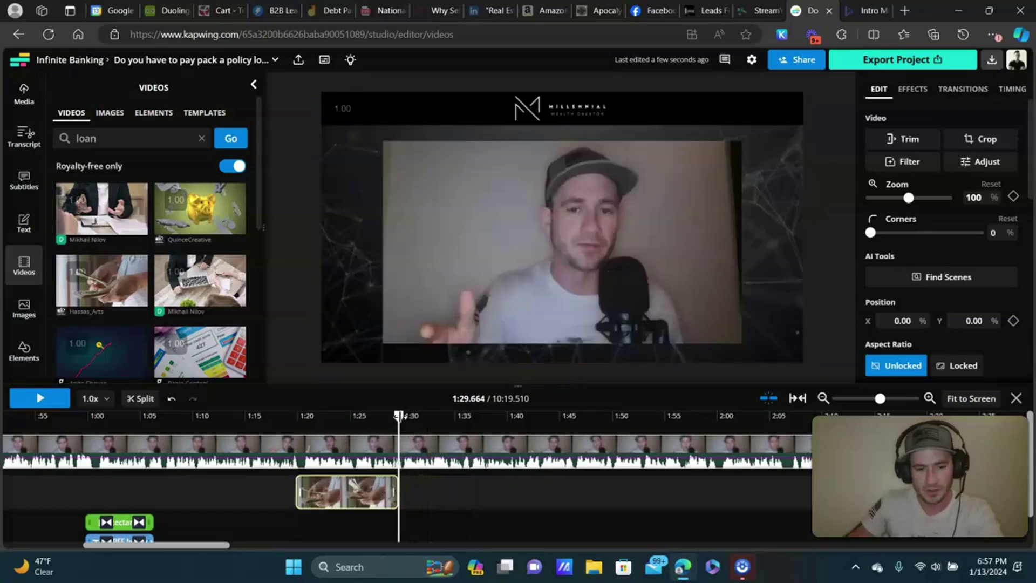
- Apply a 0.5-second Fade transition to both ends of the cash clip and preview it from 1:18.240
{"action": "left_click", "coordinate": [914, 92]}
{"action": "left_click", "coordinate": [959, 92]}
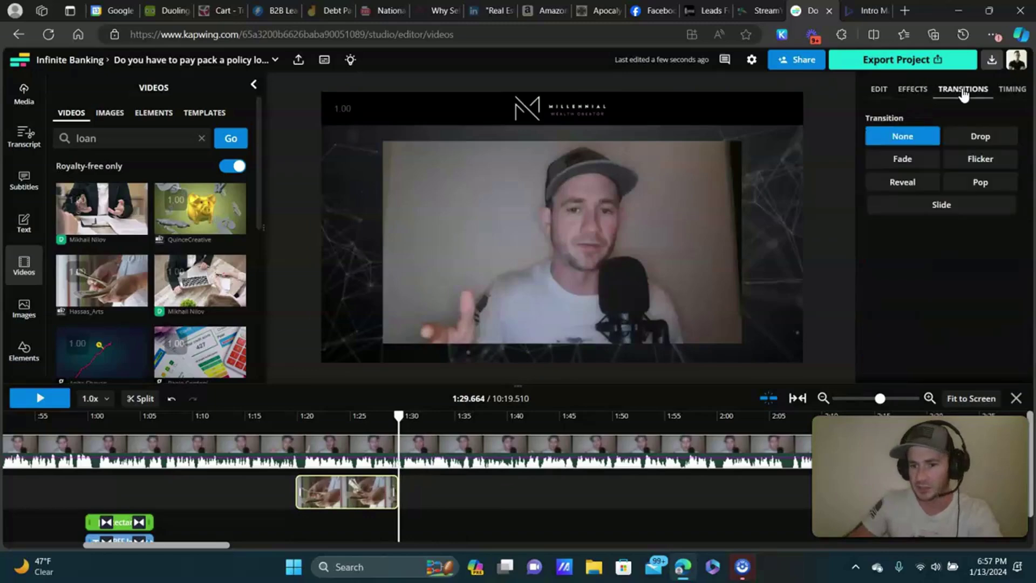
{"action": "left_click", "coordinate": [923, 164]}
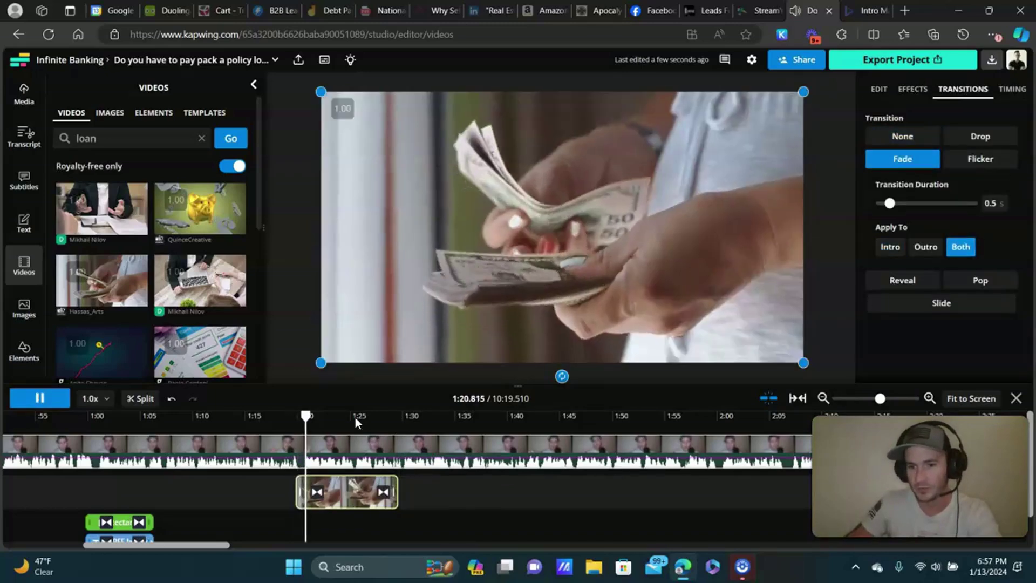
{"action": "left_click", "coordinate": [39, 399]}
{"action": "left_click", "coordinate": [279, 416]}
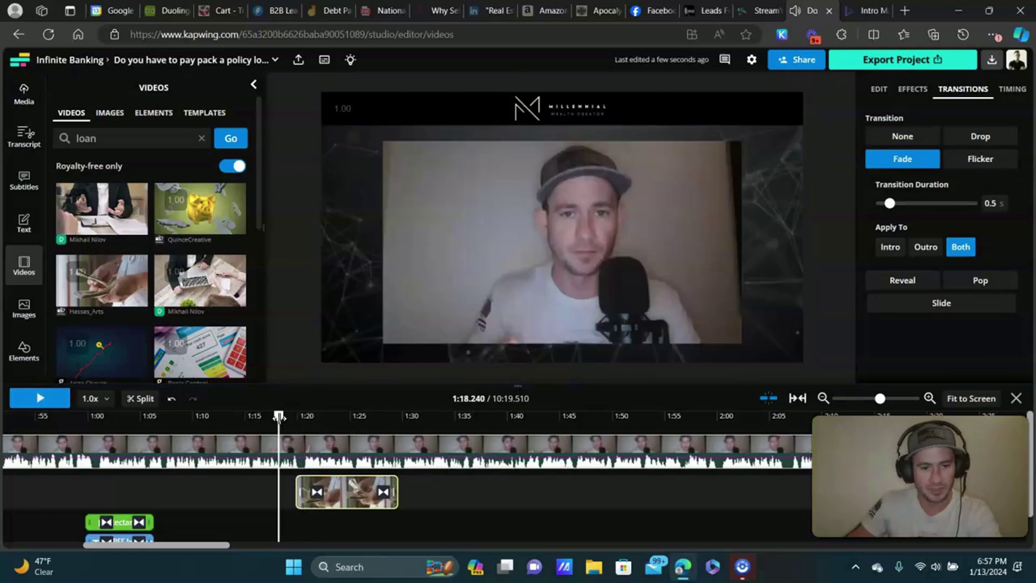
{"action": "left_click", "coordinate": [38, 402]}
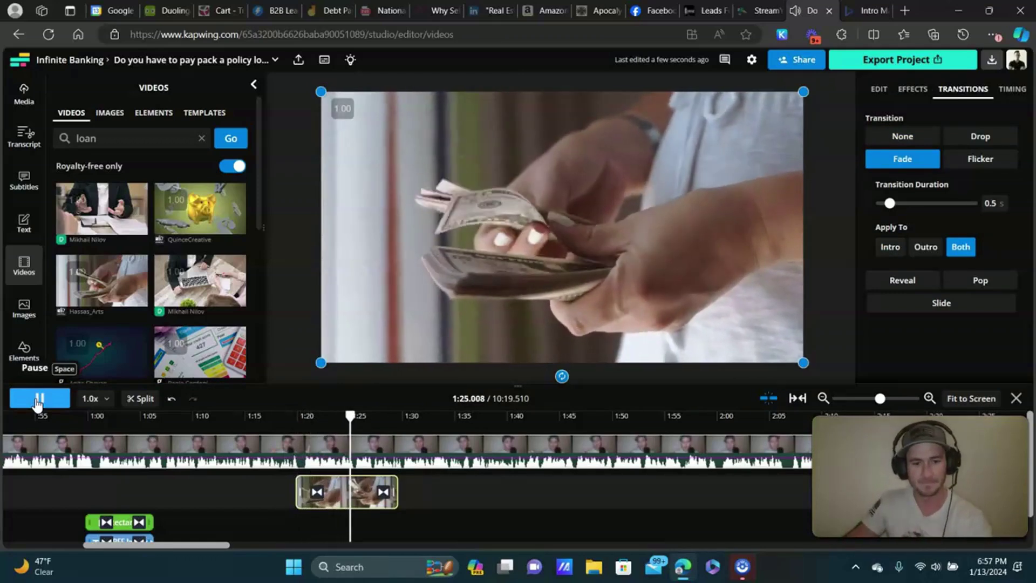
{"action": "left_click", "coordinate": [38, 402]}
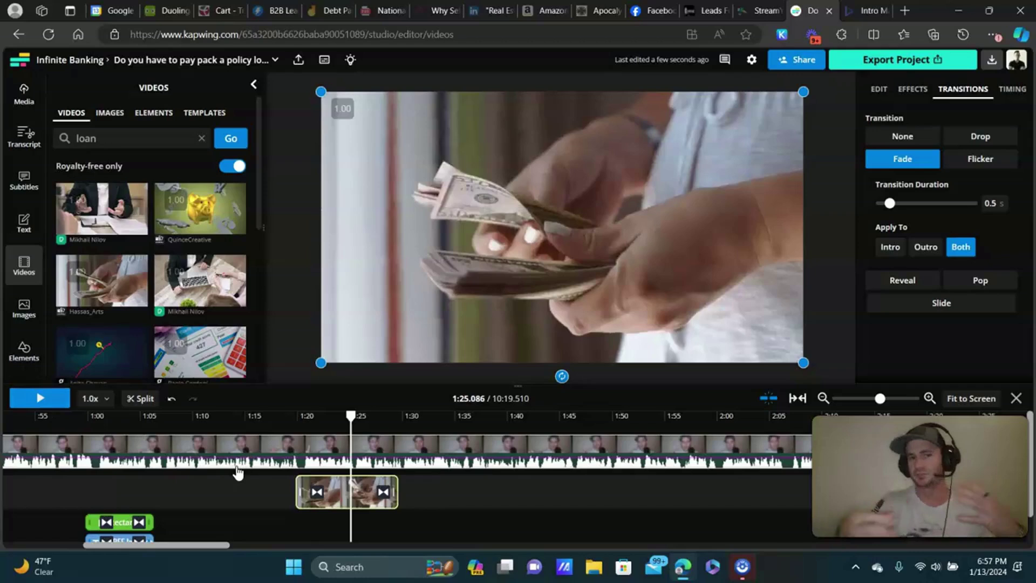
- Split the main video at 1:35.408, select the part after the cut and play it to 1:36.016
{"action": "left_click", "coordinate": [107, 399]}
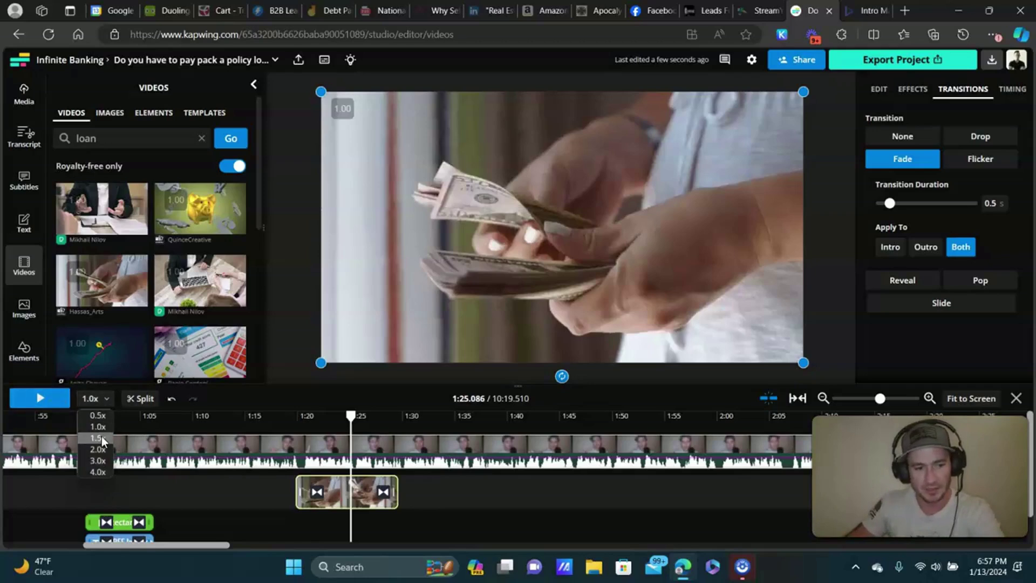
{"action": "left_click", "coordinate": [263, 401]}
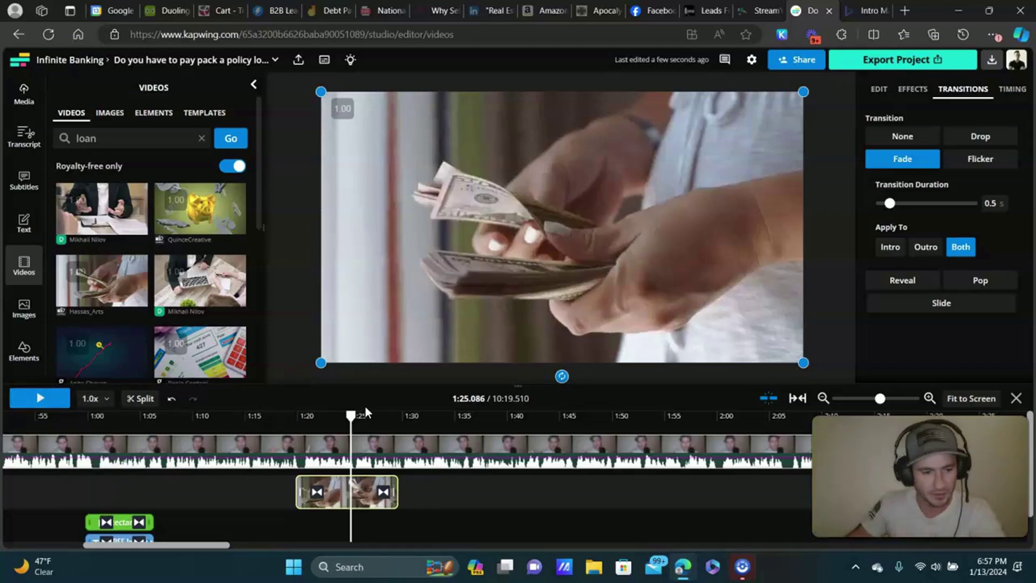
{"action": "left_click_drag", "start_coordinate": [345, 416], "coordinate": [458, 415]}
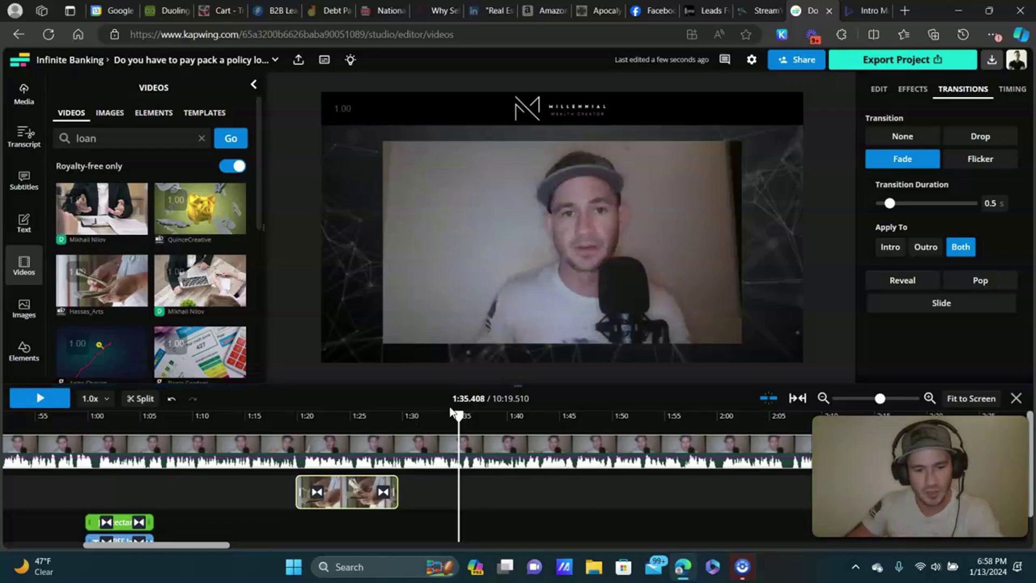
{"action": "left_click", "coordinate": [141, 398]}
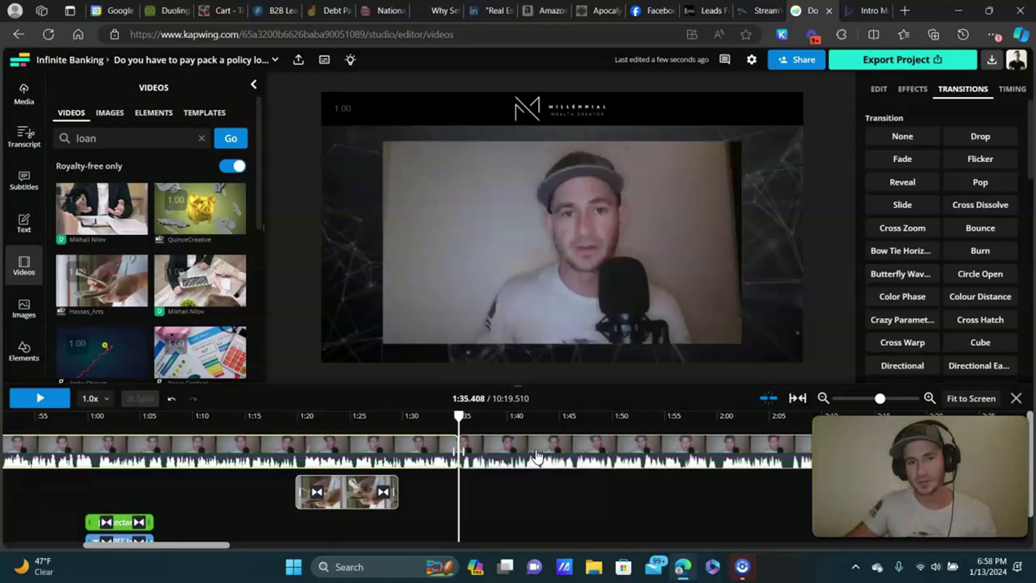
{"action": "mouse_move", "coordinate": [508, 454]}
{"action": "left_mouse_down"}
{"action": "mouse_move", "coordinate": [553, 448]}
{"action": "mouse_move", "coordinate": [507, 446]}
{"action": "left_mouse_up"}
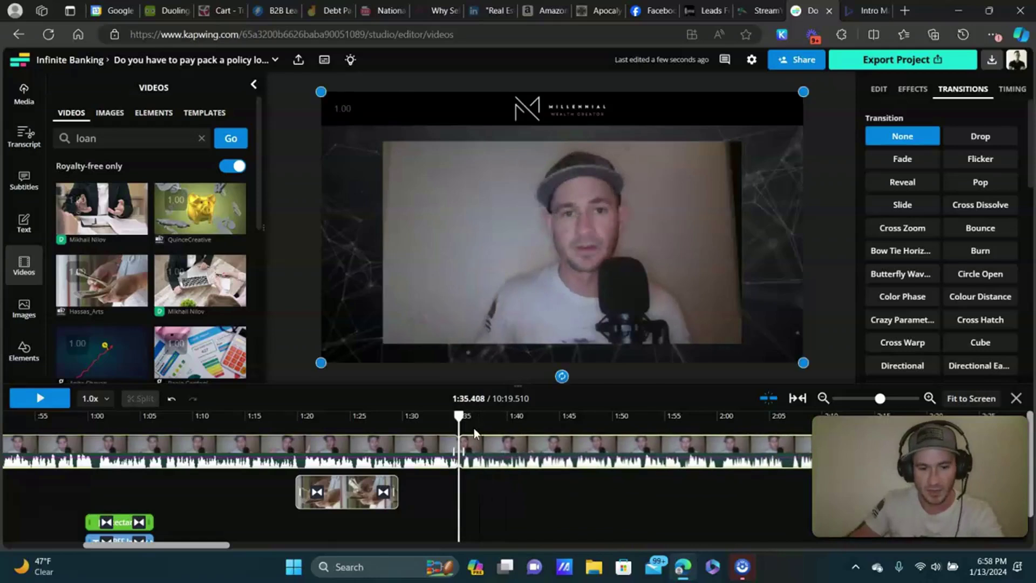
{"action": "left_click", "coordinate": [448, 415]}
{"action": "left_click", "coordinate": [34, 402]}
{"action": "left_click", "coordinate": [33, 402]}
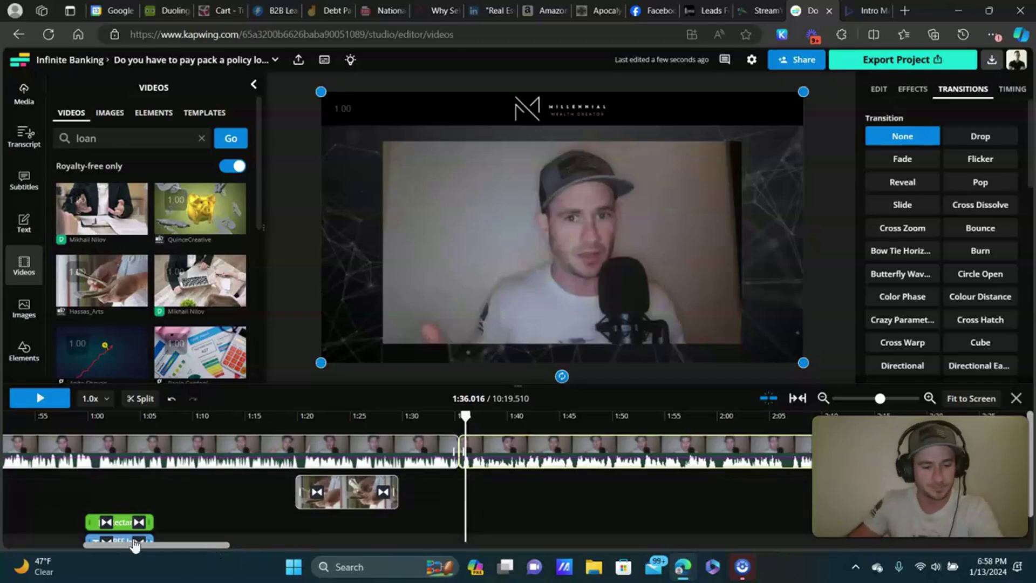
- Search stock videos for "dark background" and insert the black clip with thin gold lines at 1:36.016
{"action": "left_click_drag", "start_coordinate": [182, 546], "coordinate": [238, 545]}
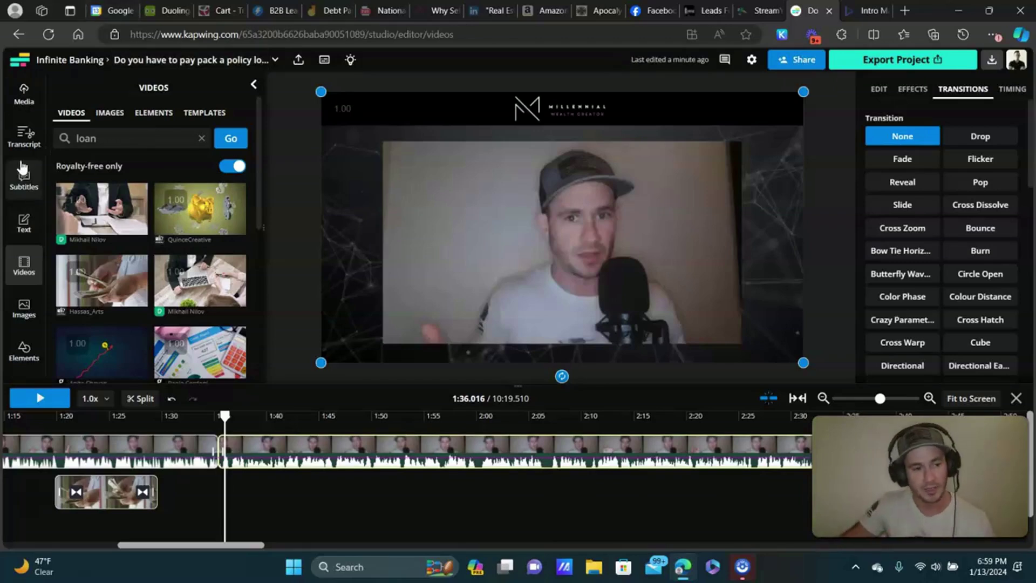
{"action": "left_click", "coordinate": [129, 142]}
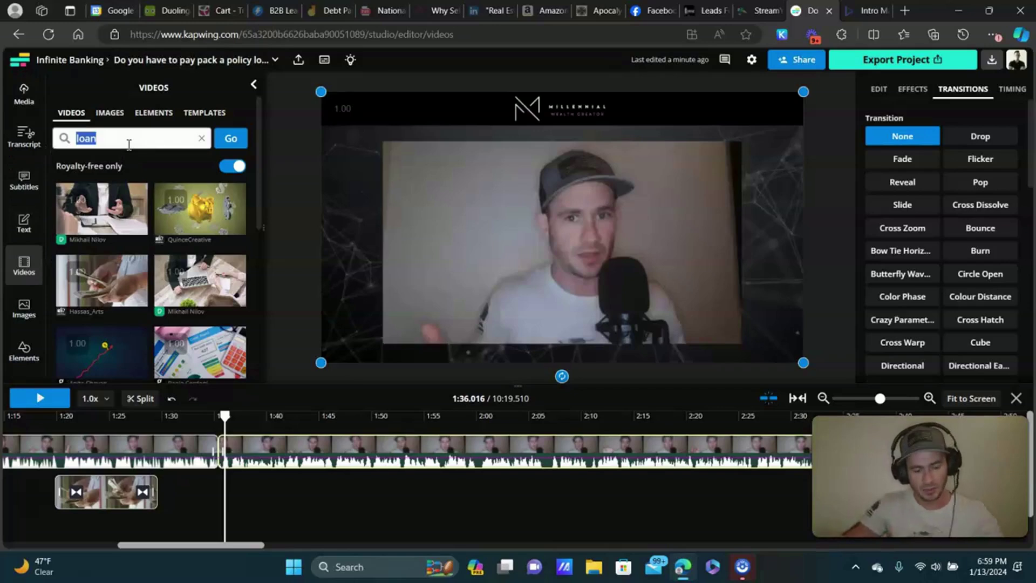
{"action": "type", "text": "dad"}
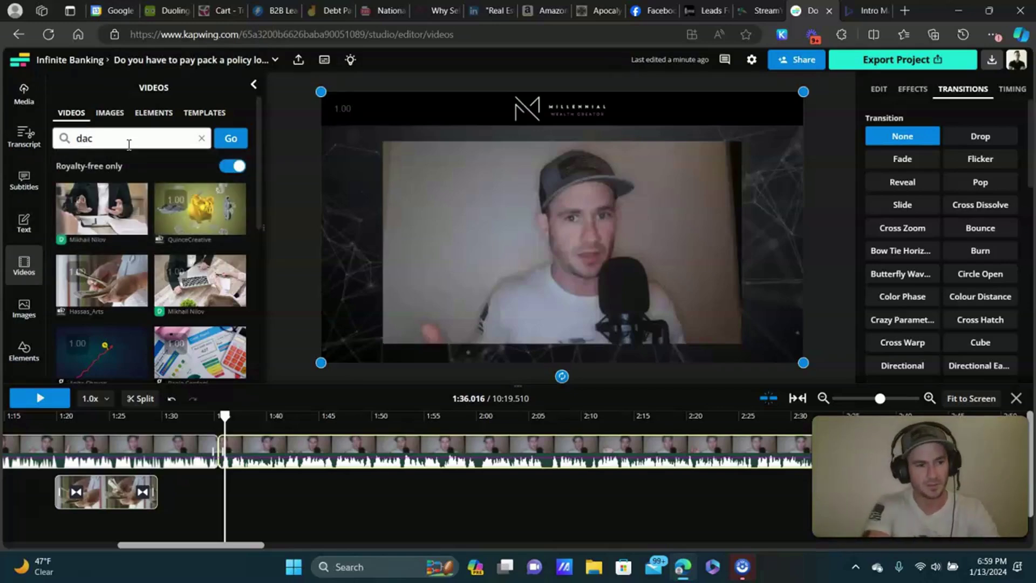
{"action": "key", "text": "BackSpace"}
{"action": "type", "text": "rk"}
{"action": "left_click", "coordinate": [99, 182]}
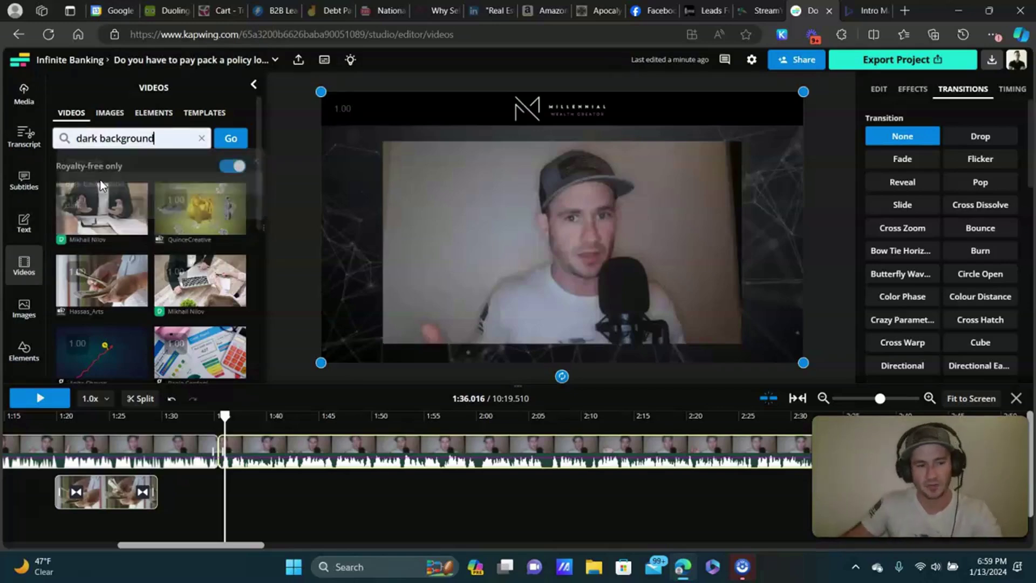
{"action": "left_click", "coordinate": [238, 141]}
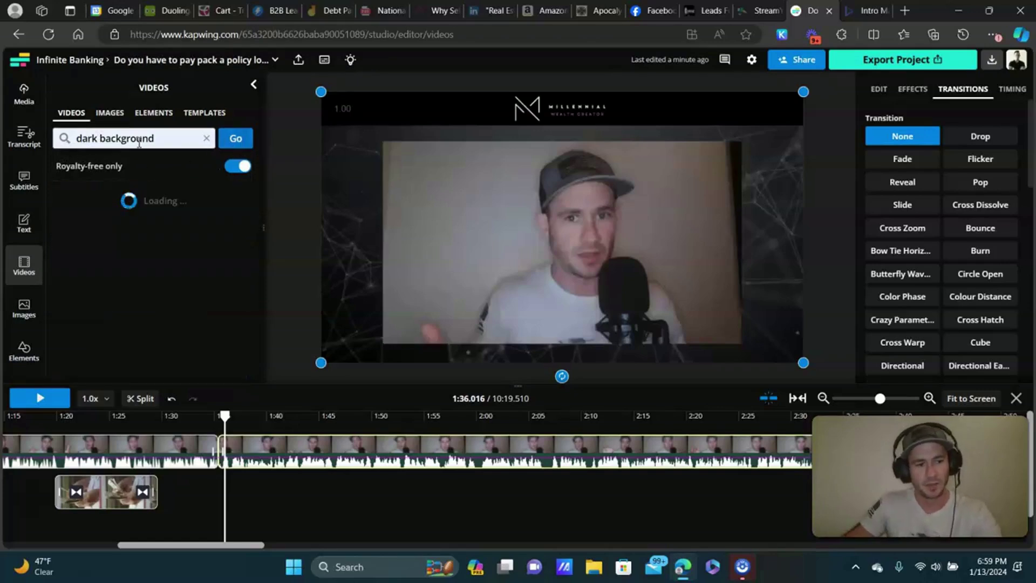
{"action": "scroll", "coordinate": [179, 162], "scroll_direction": "down", "scroll_amount": 5}
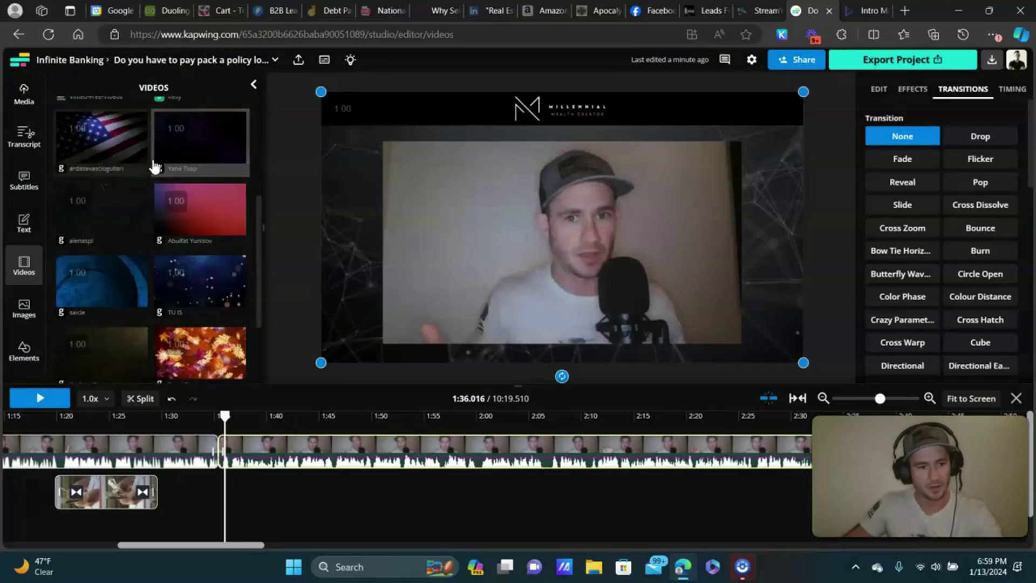
{"action": "left_click", "coordinate": [122, 216]}
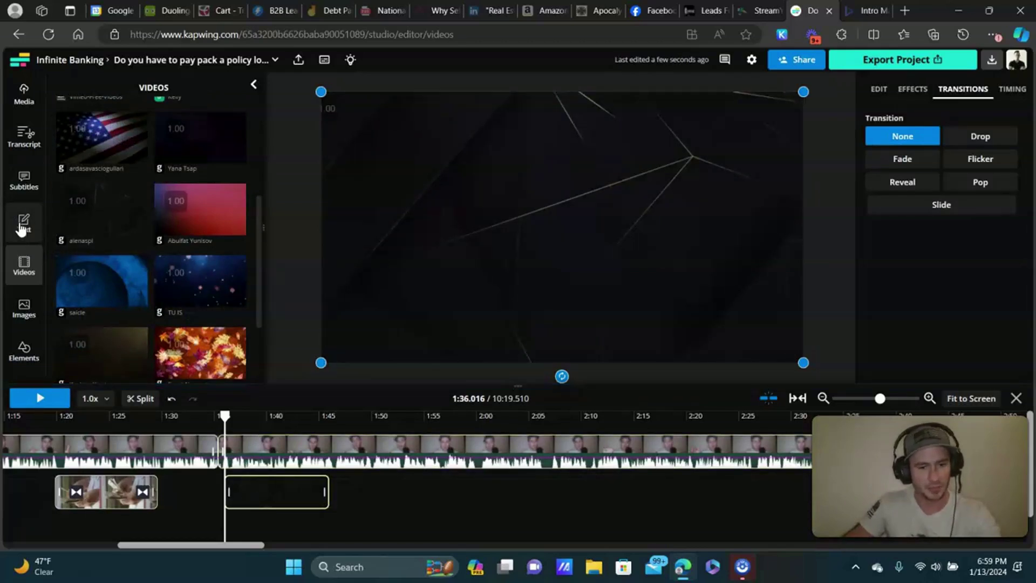
- Add a white text with a dark grey background over the black clip and extend it to end at 1:46.016
{"action": "left_click", "coordinate": [22, 227]}
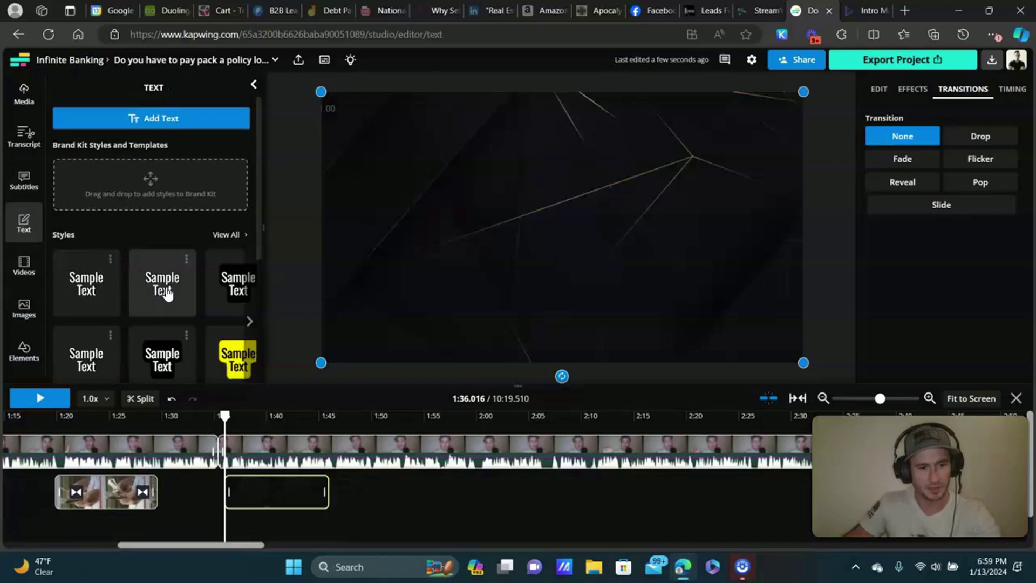
{"action": "left_click", "coordinate": [169, 293]}
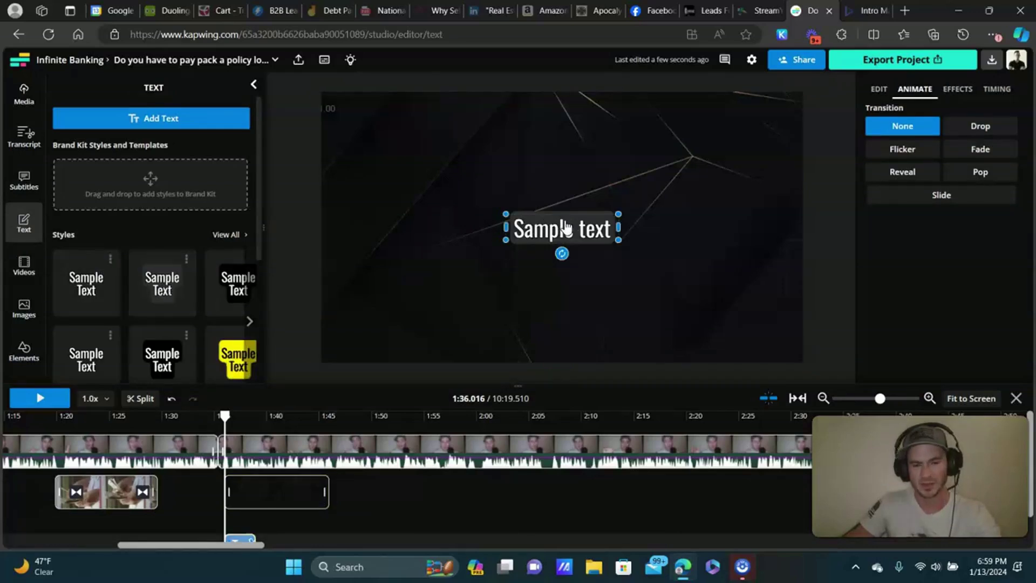
{"action": "left_click_drag", "start_coordinate": [561, 229], "coordinate": [477, 250]}
{"action": "scroll", "coordinate": [323, 448], "scroll_direction": "down", "scroll_amount": 1}
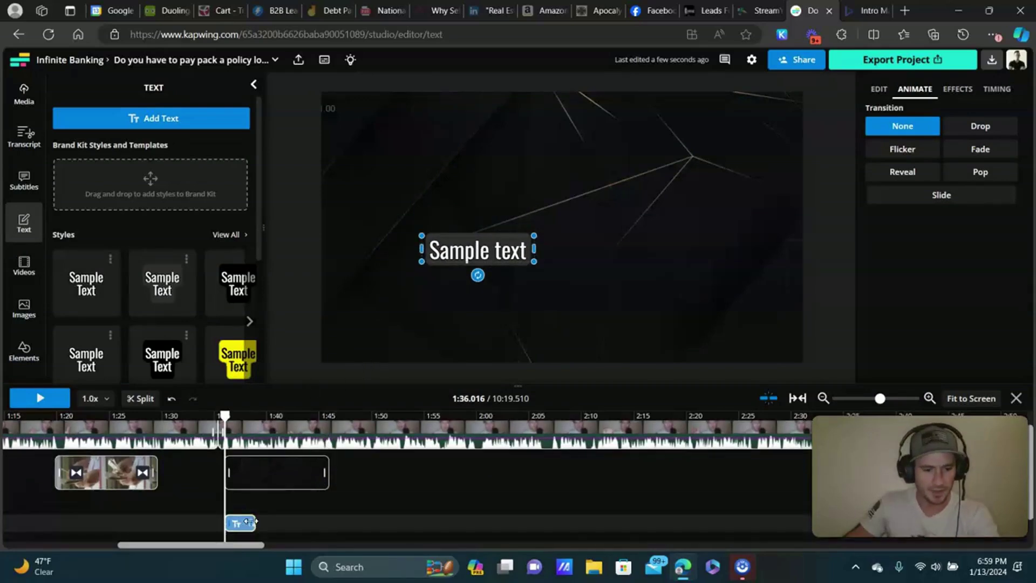
{"action": "left_click_drag", "start_coordinate": [241, 522], "coordinate": [330, 500]}
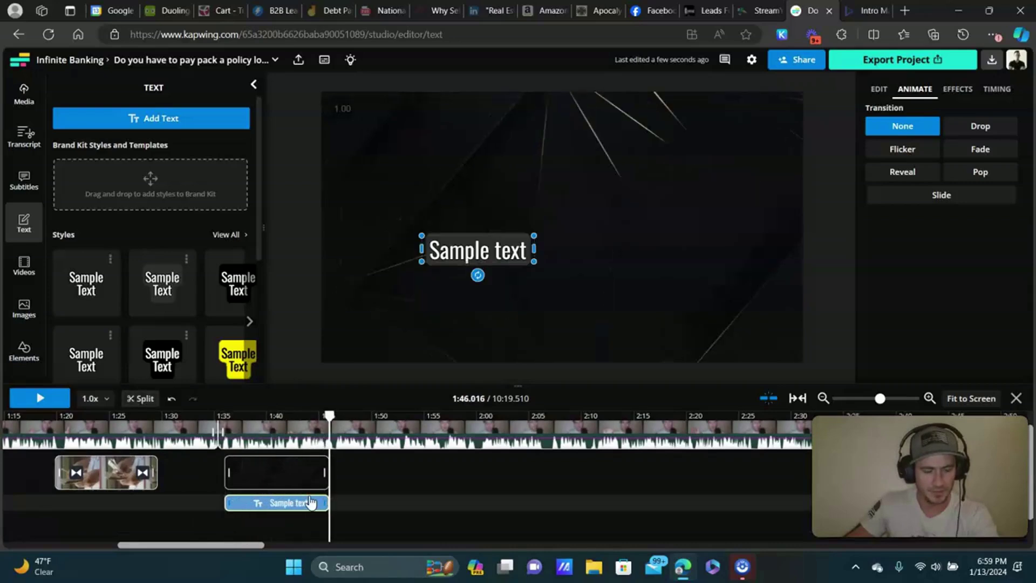
- Replace the sample text with "The real question is: SHOULD you pay the policy loan back?"
{"action": "double_click", "coordinate": [496, 241]}
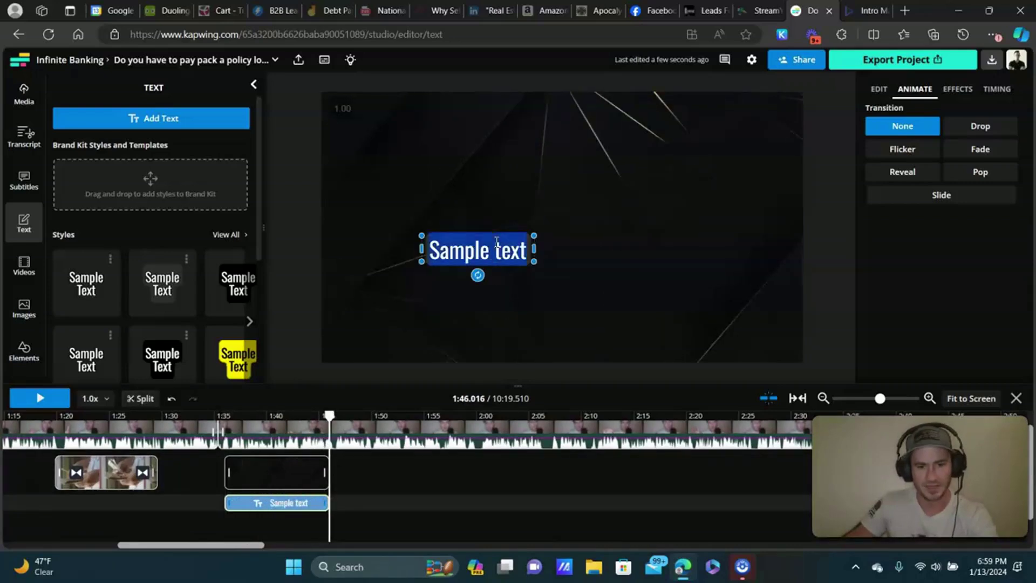
{"action": "type", "text": "The re"}
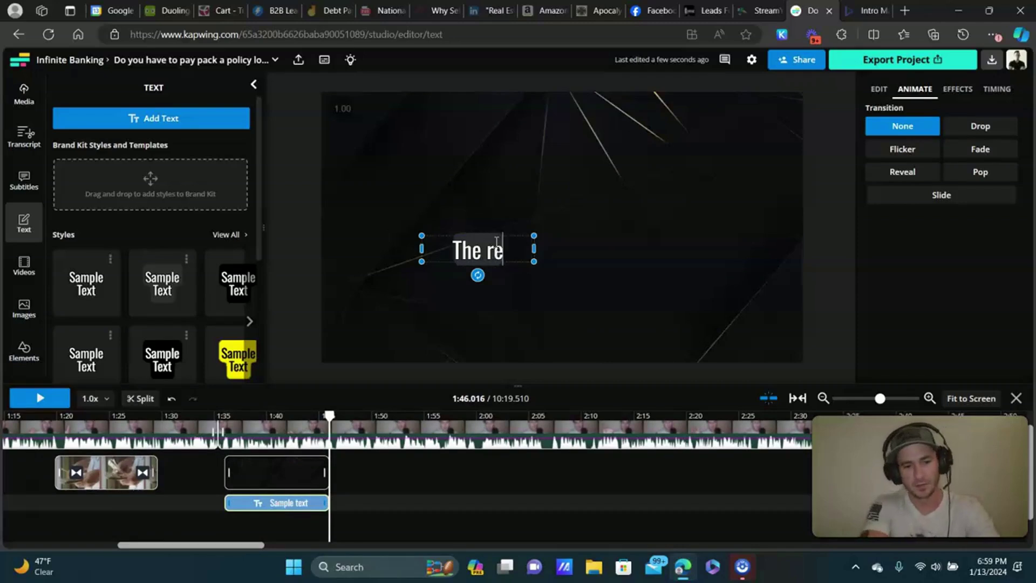
{"action": "type", "text": "al question is\""}
{"action": "key", "text": "BackSpace"}
{"action": "type", "text": ": Should"}
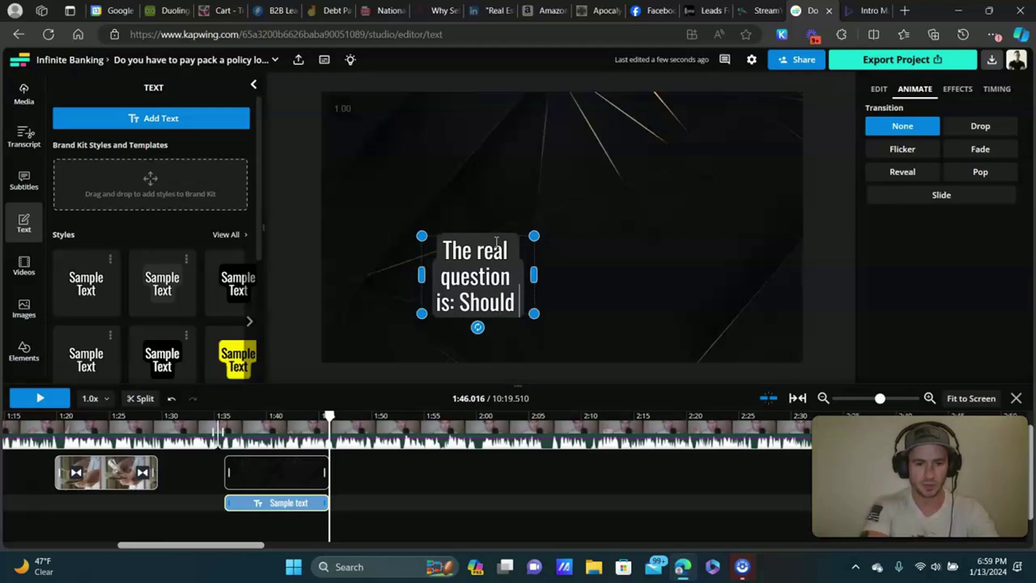
{"action": "key", "text": "BackSpace"}
{"action": "key", "text": "BackSpace"}
{"action": "key", "text": "BackSpace"}
{"action": "key", "text": "BackSpace"}
{"action": "key", "text": "BackSpace"}
{"action": "key", "text": "BackSpace"}
{"action": "type", "text": "HOLU"}
{"action": "key", "text": "BackSpace"}
{"action": "key", "text": "BackSpace"}
{"action": "type", "text": "ULD"}
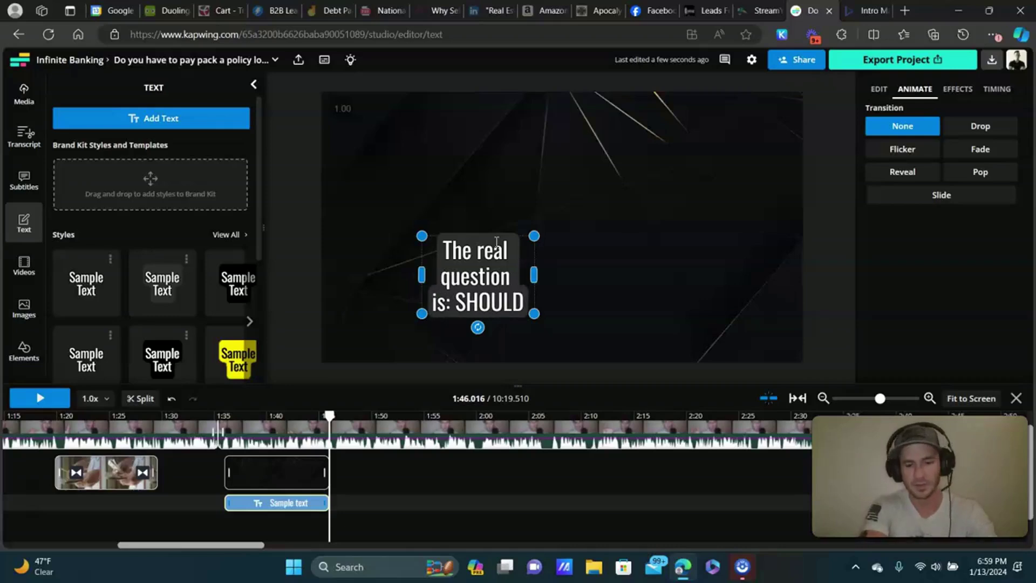
{"action": "type", "text": " you pay th"}
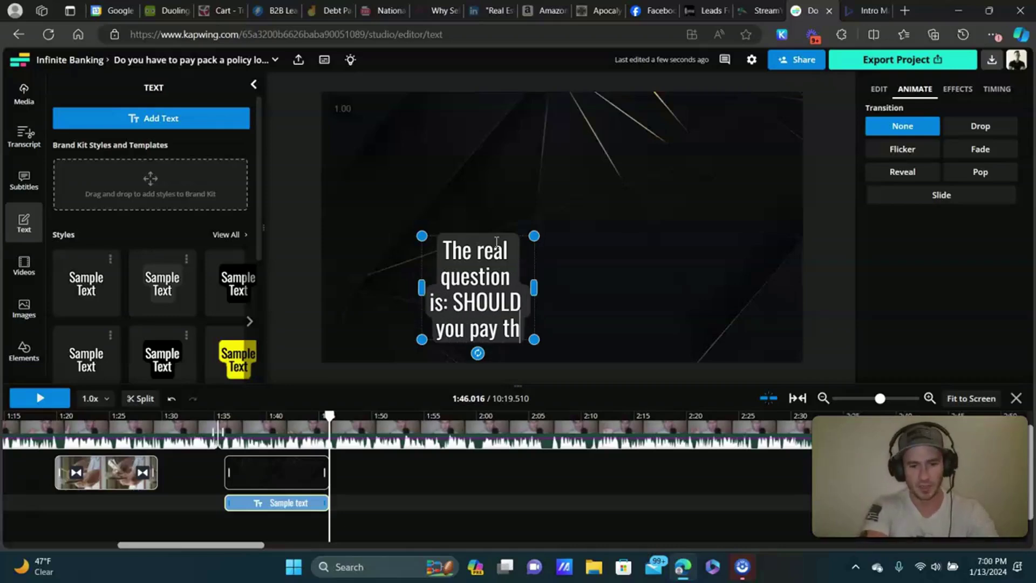
{"action": "type", "text": "e policy loan ba"}
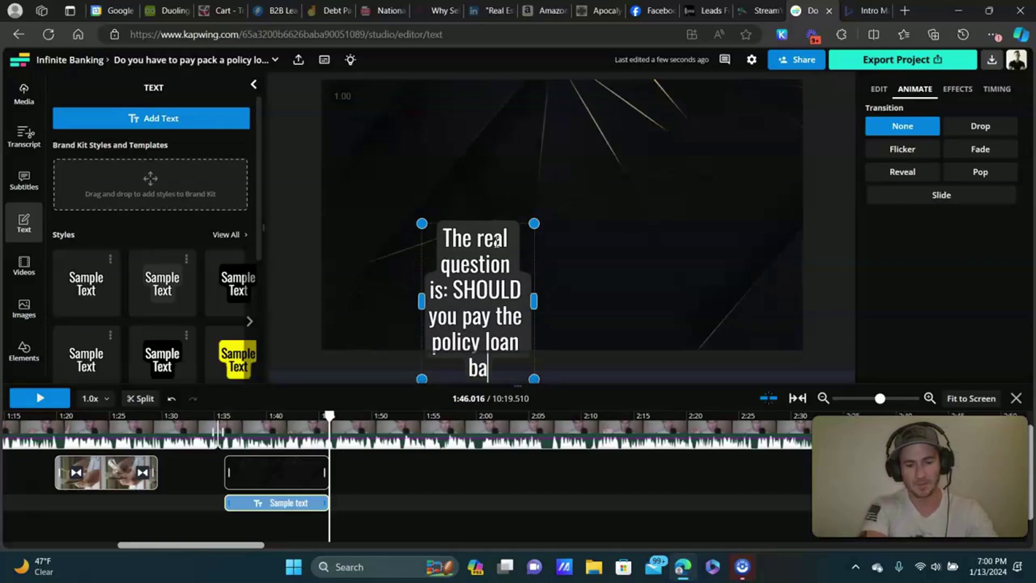
{"action": "type", "text": "ck?"}
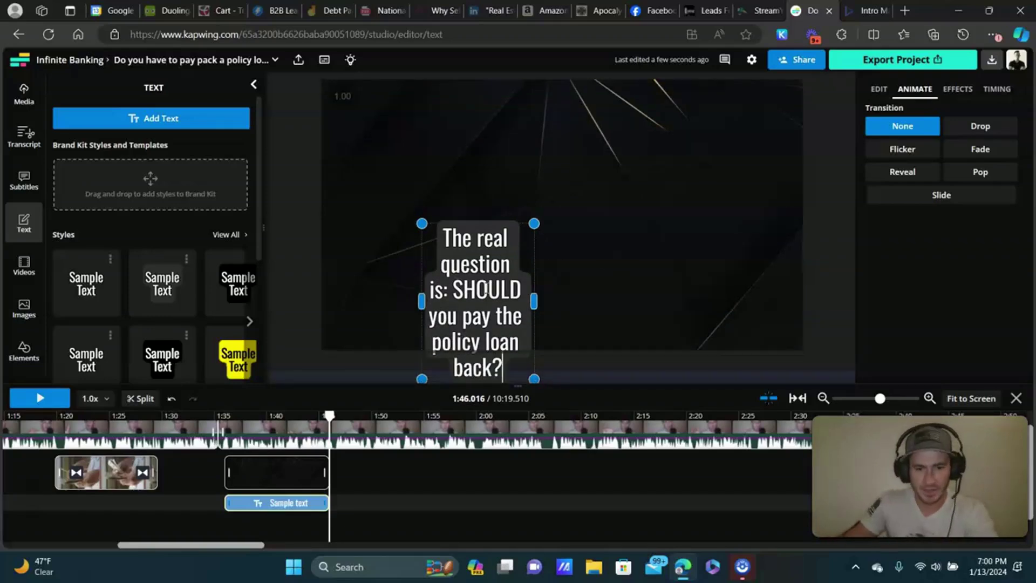
{"action": "key", "text": "Escape"}
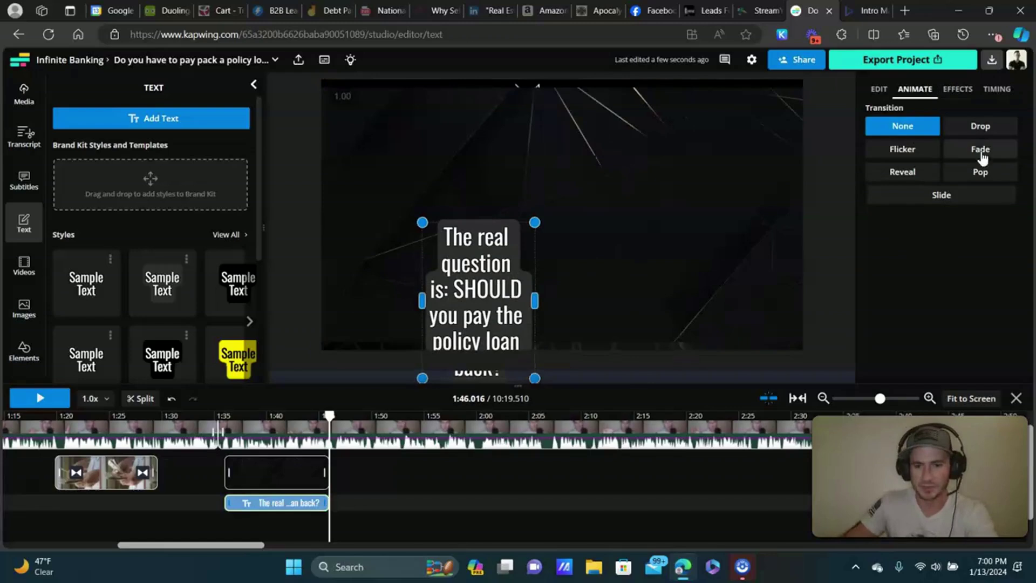
- Apply a 1-second Pop transition to both the intro and outro of the question text
{"action": "left_click", "coordinate": [888, 89]}
{"action": "left_click", "coordinate": [914, 89]}
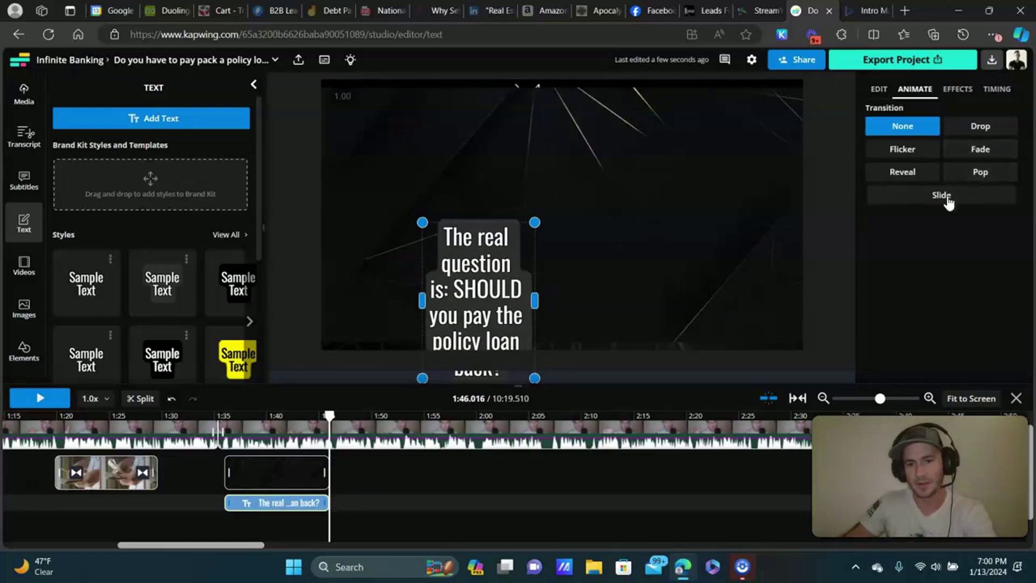
{"action": "left_click", "coordinate": [980, 172]}
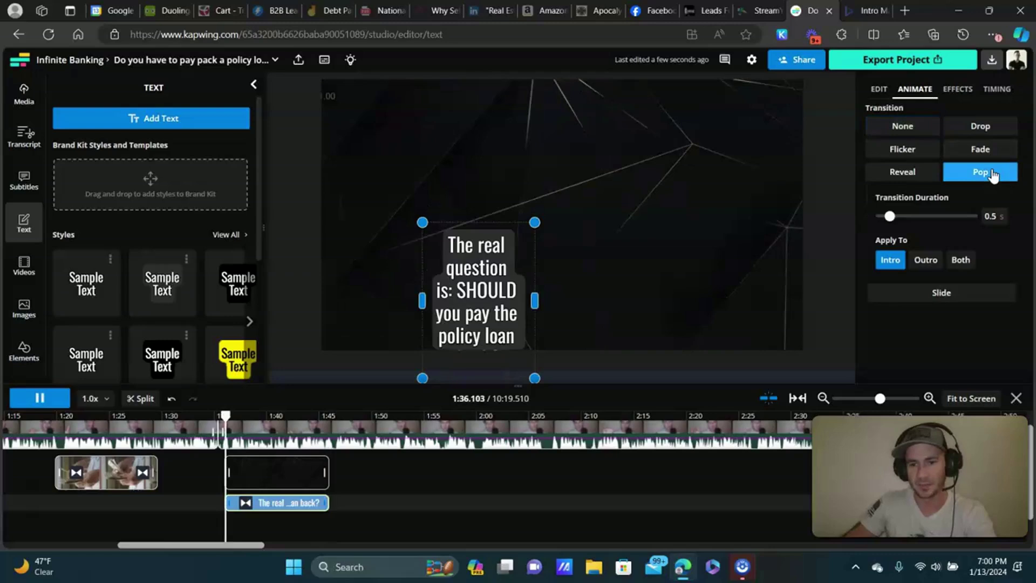
{"action": "left_click", "coordinate": [992, 216]}
{"action": "type", "text": "1"}
{"action": "left_click", "coordinate": [960, 260]}
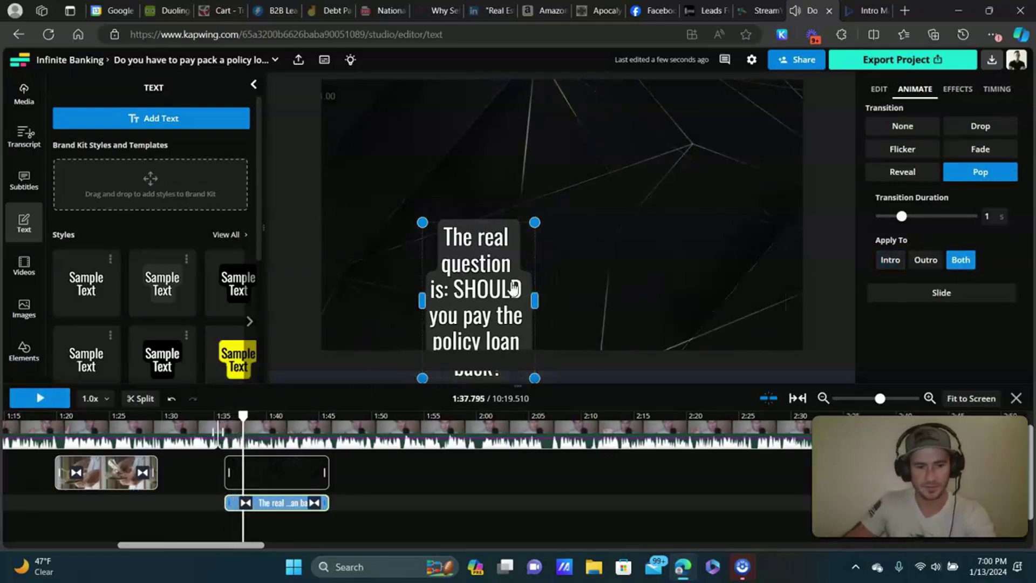
- Set the question text's font size to 48
{"action": "left_click", "coordinate": [879, 91]}
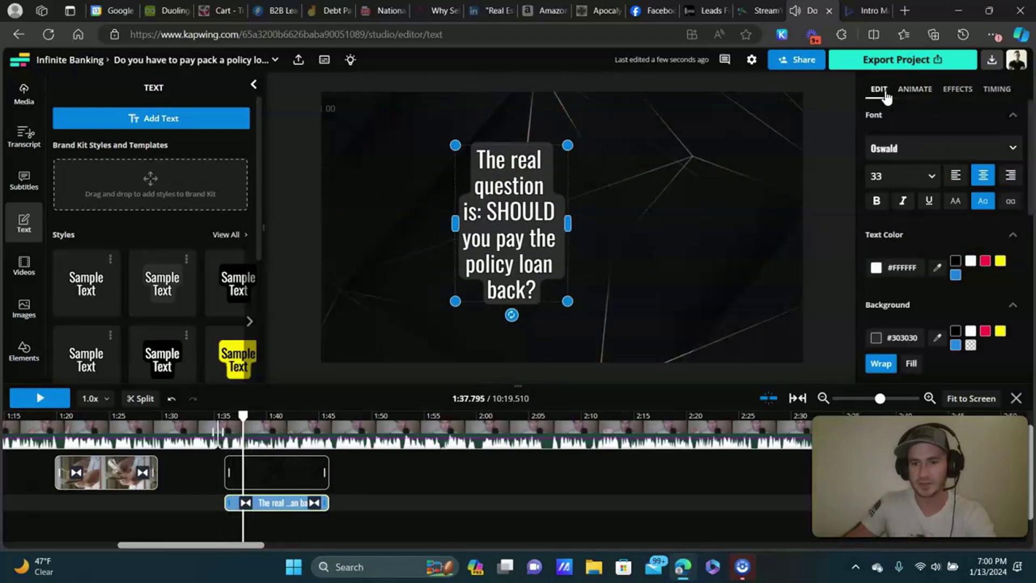
{"action": "left_click", "coordinate": [926, 178]}
{"action": "scroll", "coordinate": [915, 224], "scroll_direction": "down", "scroll_amount": 5}
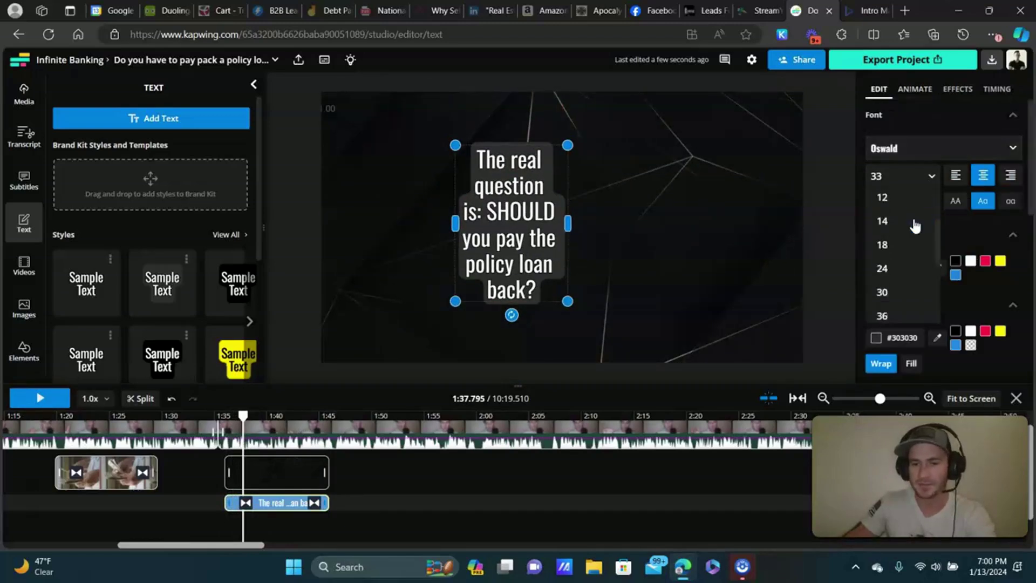
{"action": "scroll", "coordinate": [912, 222], "scroll_direction": "down", "scroll_amount": 2}
{"action": "left_click", "coordinate": [895, 218]}
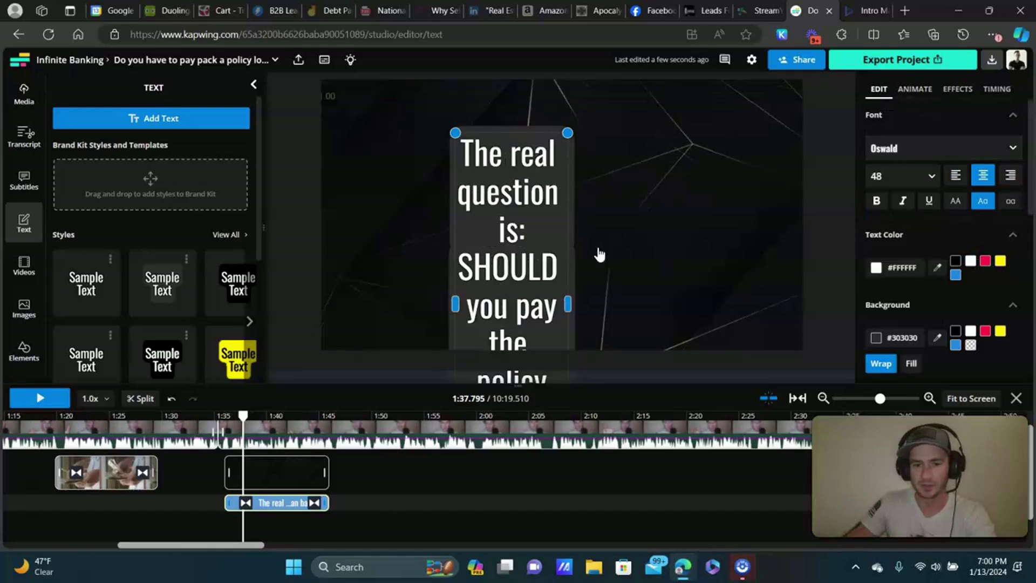
- Widen the question text box to fit three lines, centre it on the canvas and preview it from 1:34.624
{"action": "left_click_drag", "start_coordinate": [567, 299], "coordinate": [816, 244]}
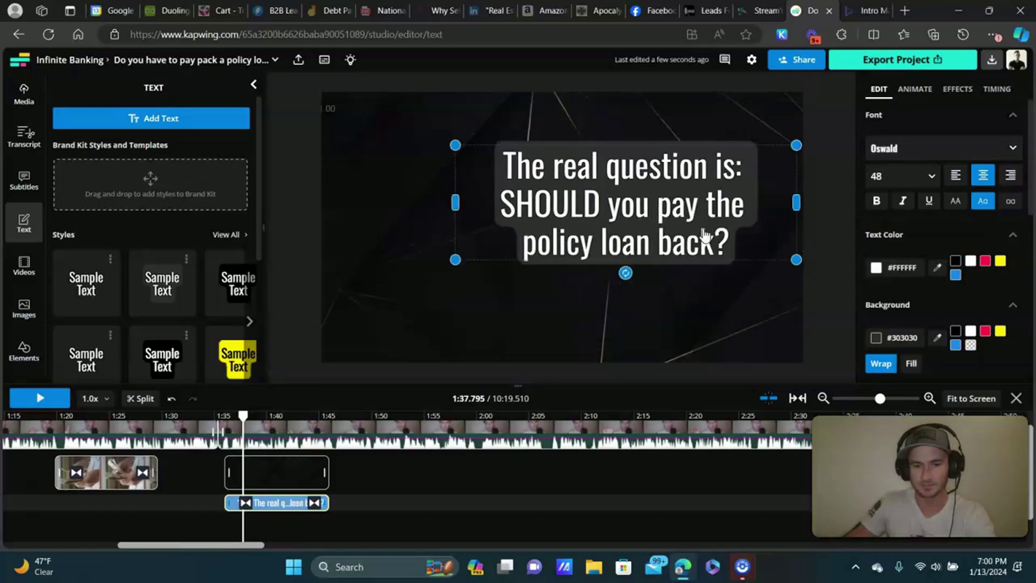
{"action": "left_click_drag", "start_coordinate": [658, 222], "coordinate": [605, 238]}
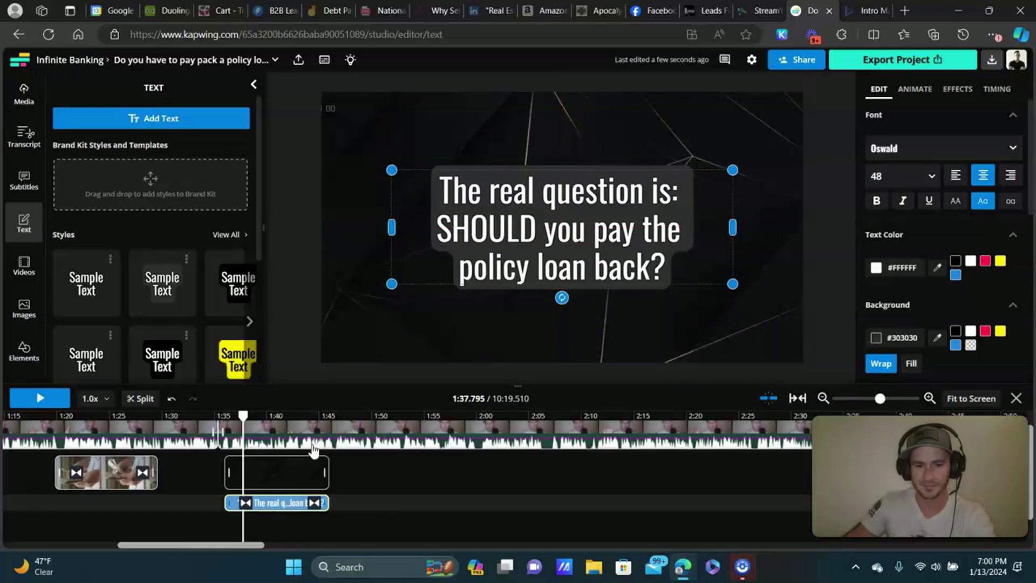
{"action": "left_click_drag", "start_coordinate": [242, 414], "coordinate": [210, 414]}
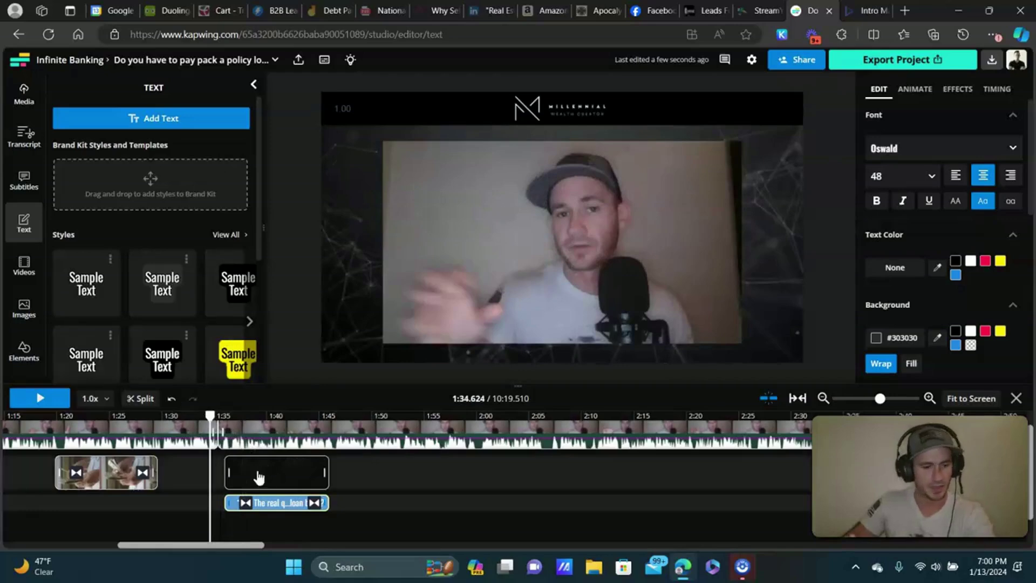
{"action": "left_click", "coordinate": [41, 402]}
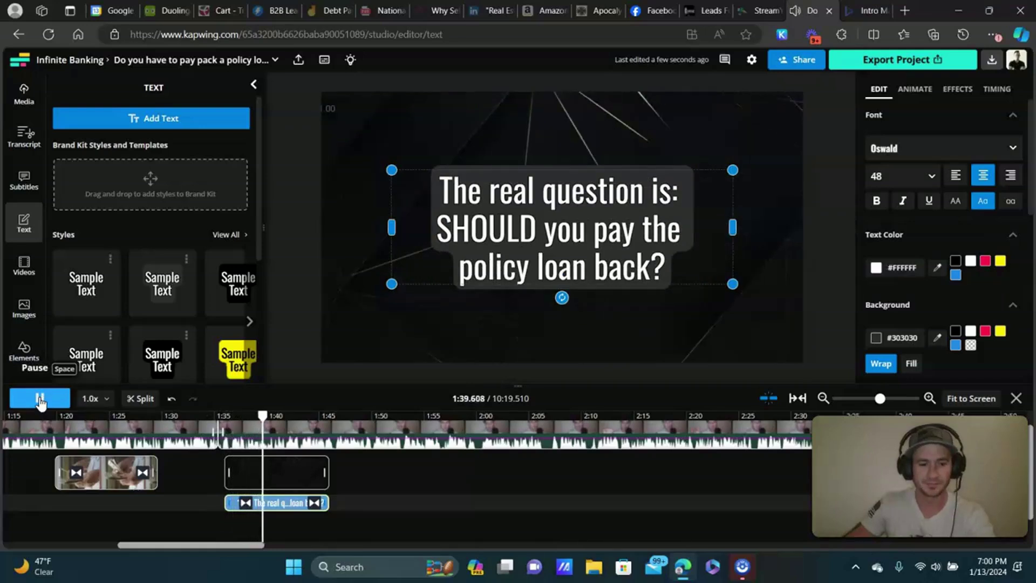
- Preview the end of the question text until about 1:47, review the earlier timeline edits and clear the text selection
{"action": "left_click_drag", "start_coordinate": [290, 417], "coordinate": [310, 415]}
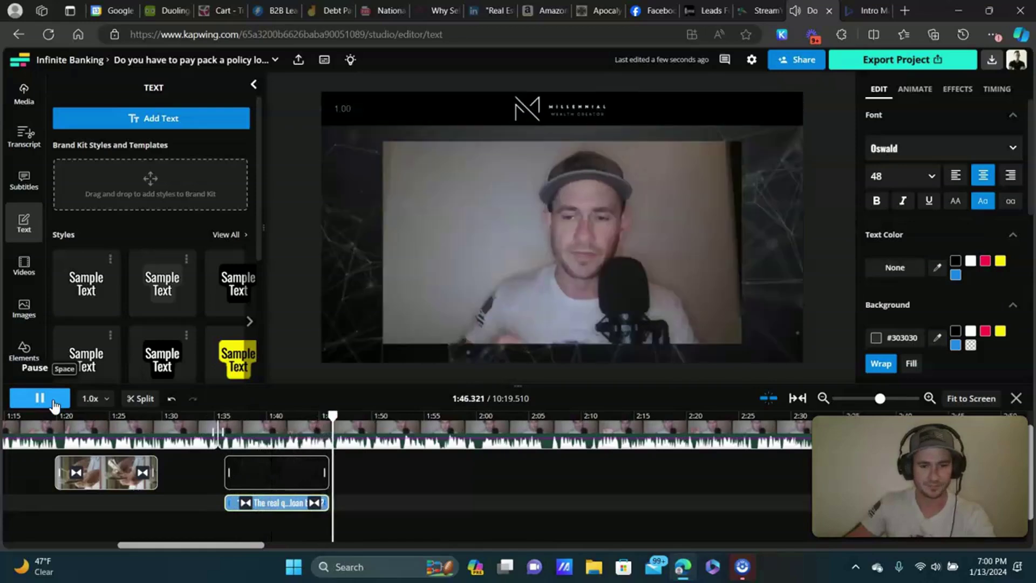
{"action": "left_click", "coordinate": [54, 404]}
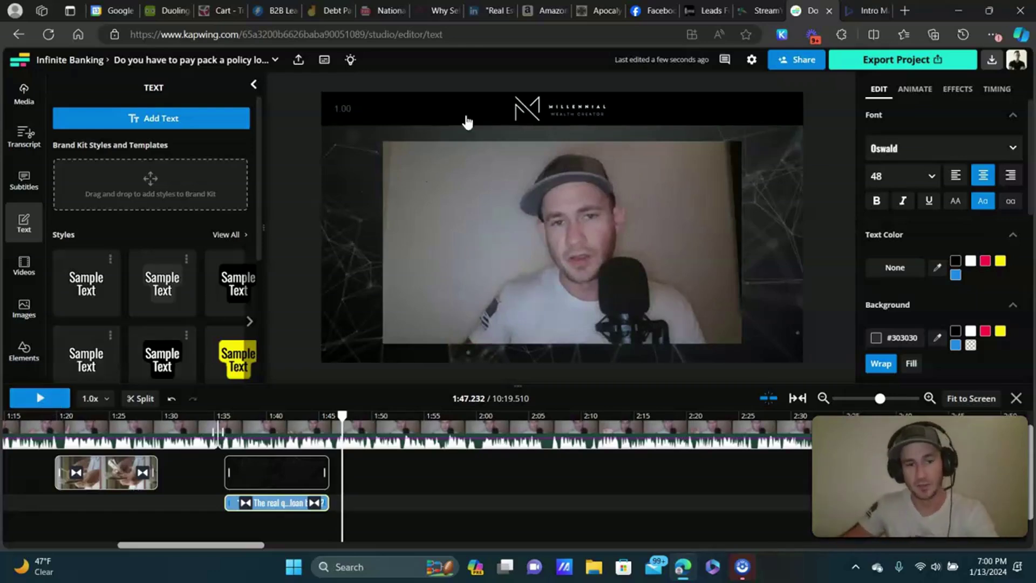
{"action": "left_click_drag", "start_coordinate": [258, 544], "coordinate": [101, 427]}
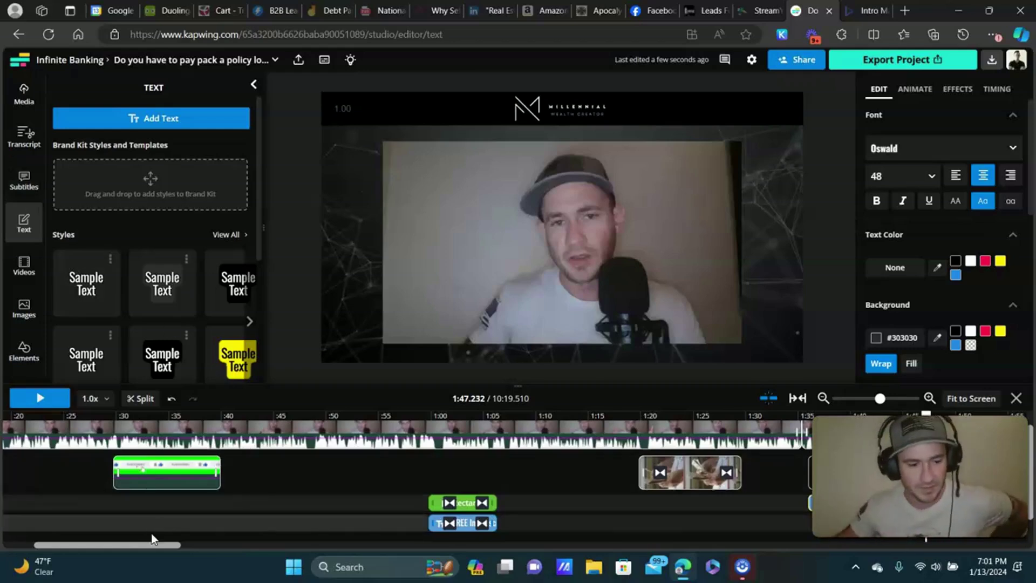
{"action": "left_click_drag", "start_coordinate": [157, 542], "coordinate": [253, 546]}
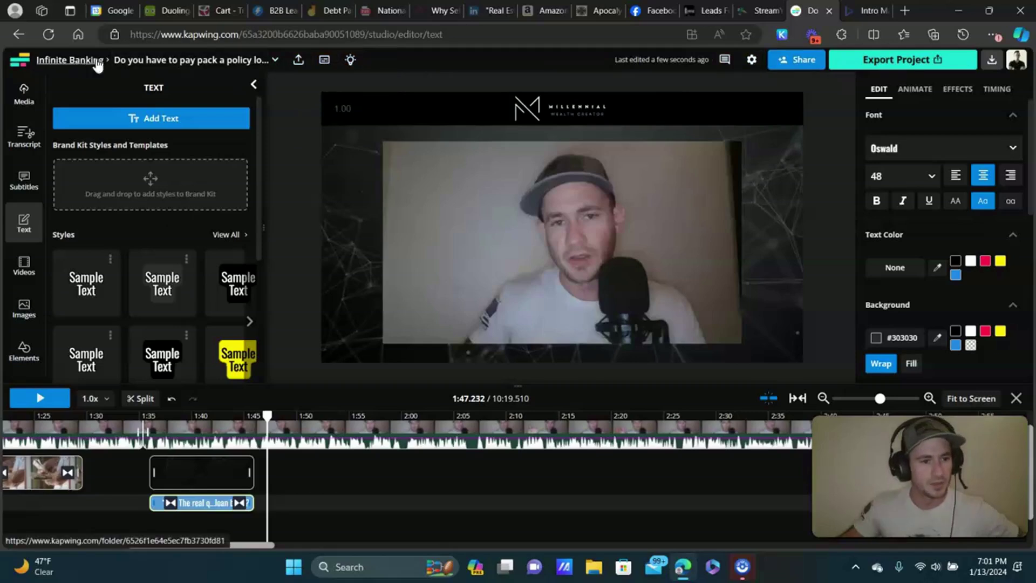
{"action": "left_click", "coordinate": [303, 199]}
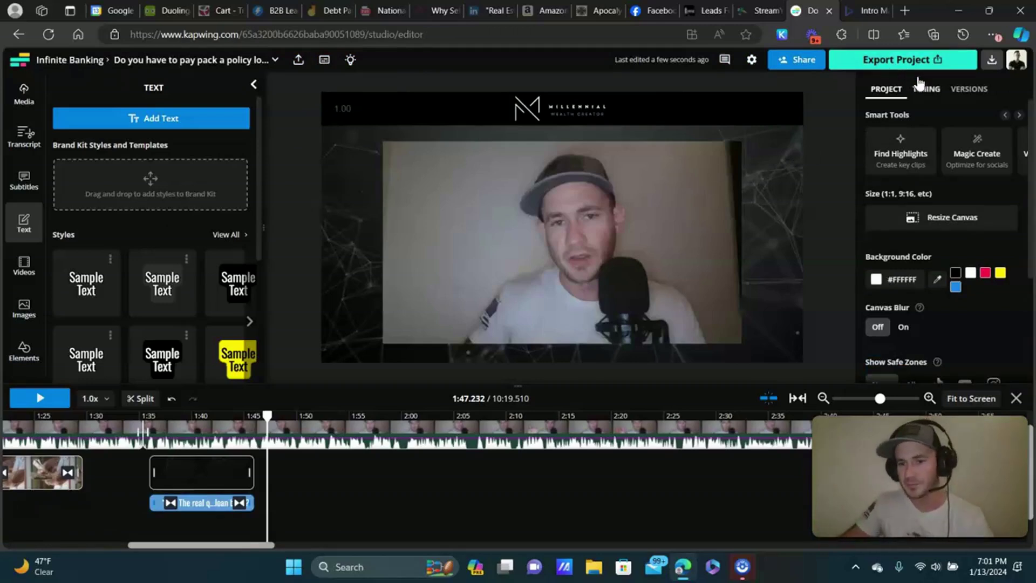
{"action": "left_click", "coordinate": [879, 64]}
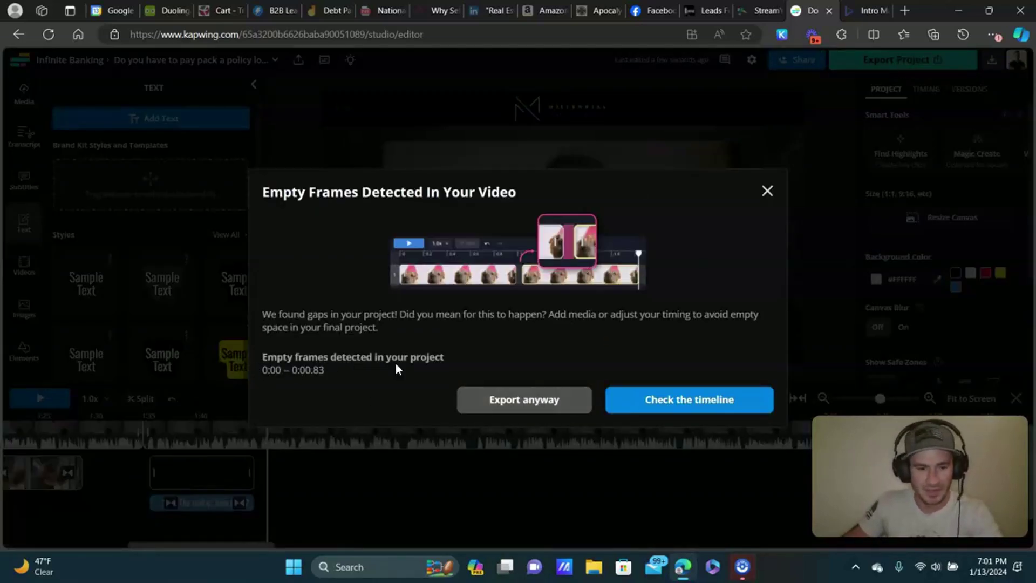
{"action": "left_click", "coordinate": [517, 400]}
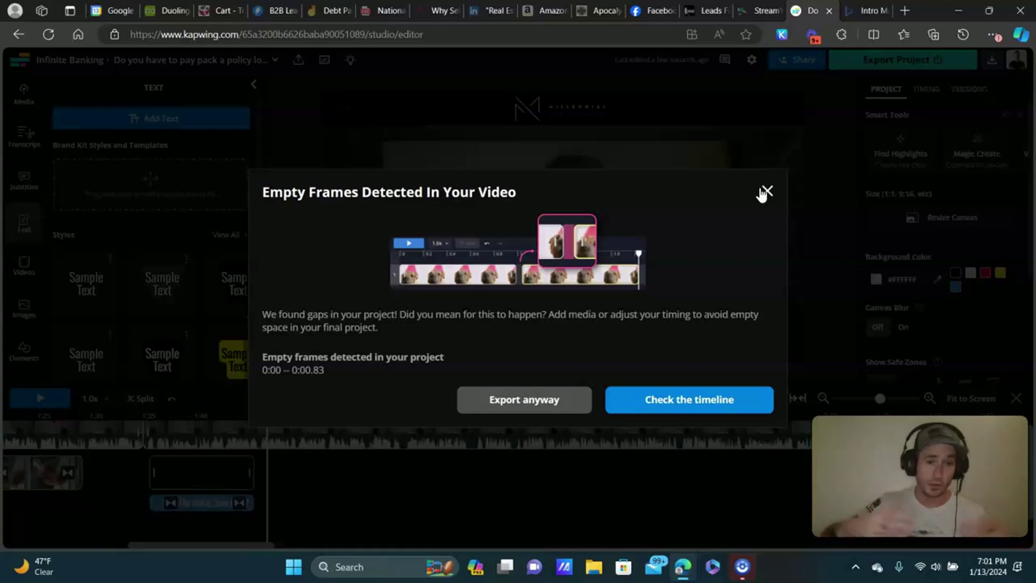
{"action": "left_click", "coordinate": [815, 116]}
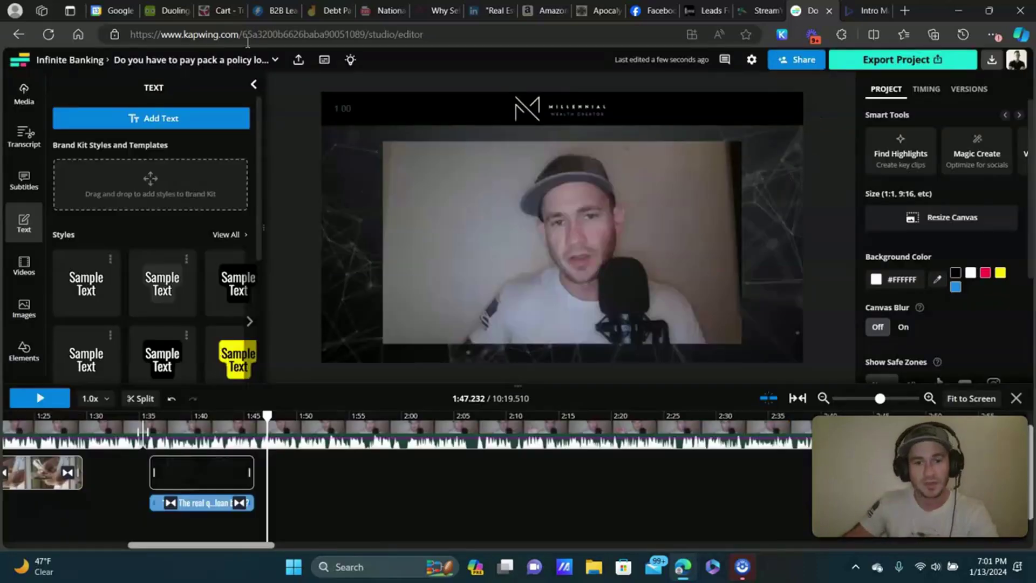
- Return to the Infinite Banking folder and look at the policy loan project's options, including Save as Brand Template
{"action": "left_click", "coordinate": [93, 64]}
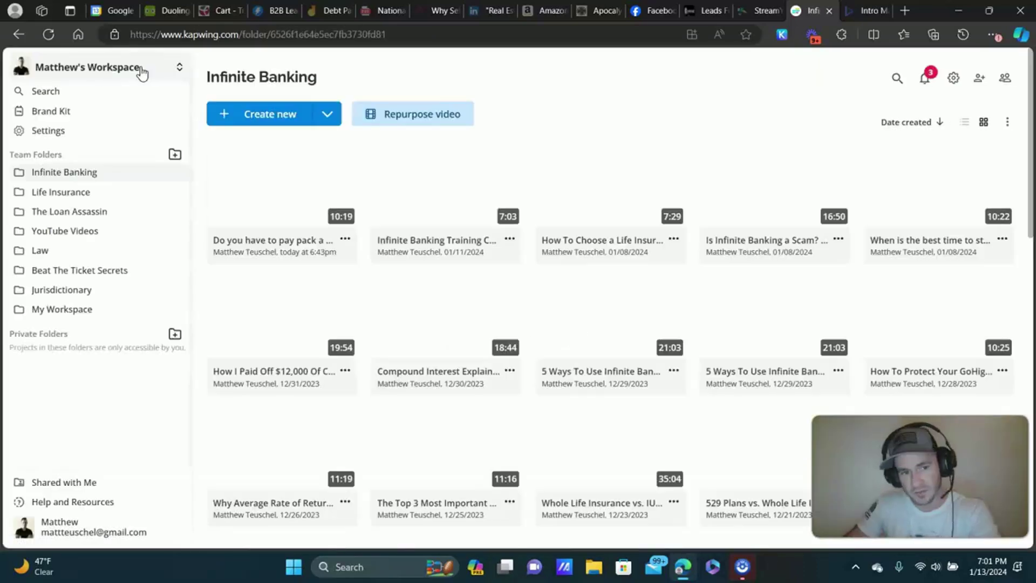
{"action": "left_click", "coordinate": [345, 240]}
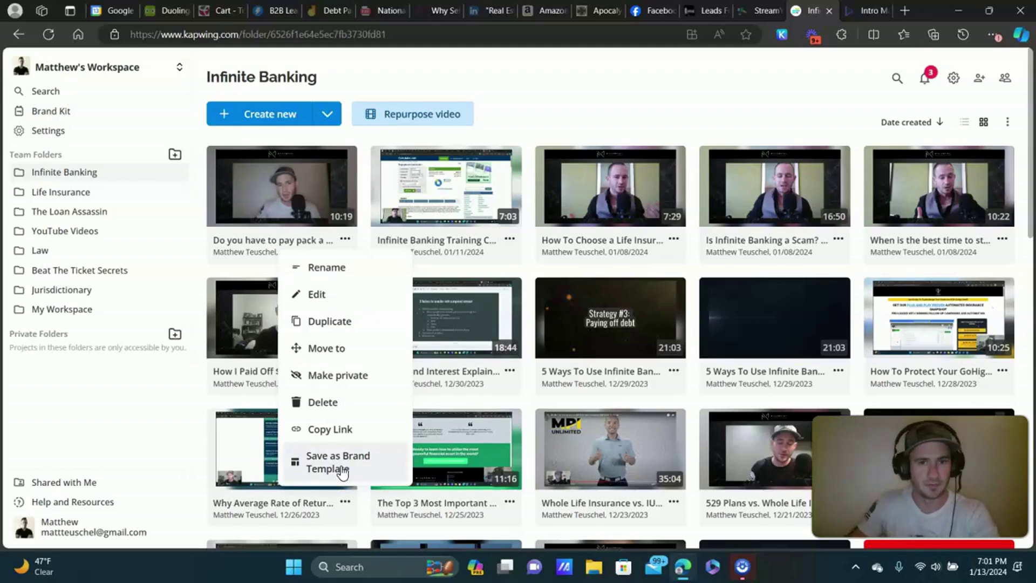
{"action": "left_click", "coordinate": [681, 111]}
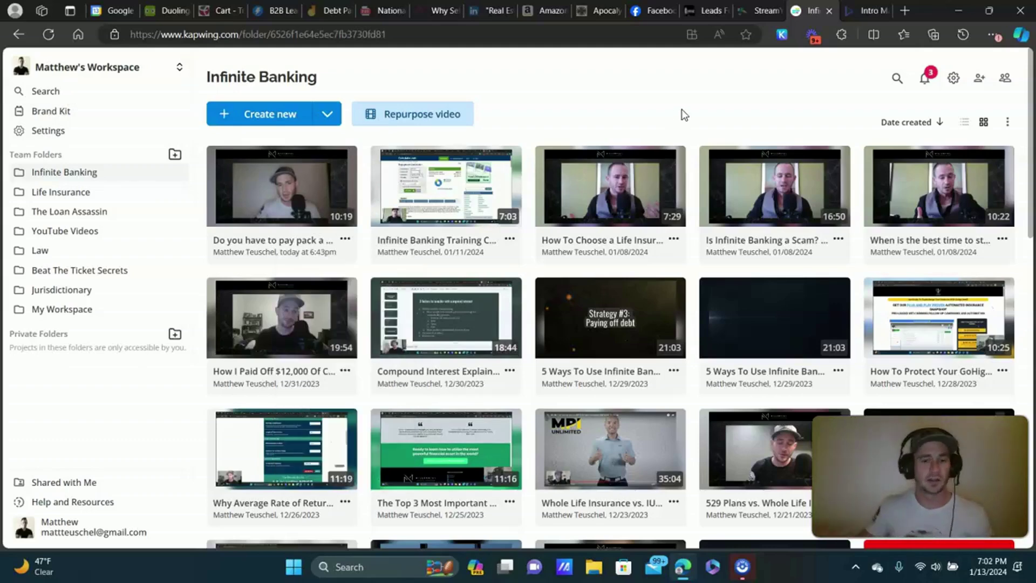
- Create a project from the New Infinite Banking brand template and delete its 19:38 Whole Life Insurance video from the project media
{"action": "left_click", "coordinate": [330, 117]}
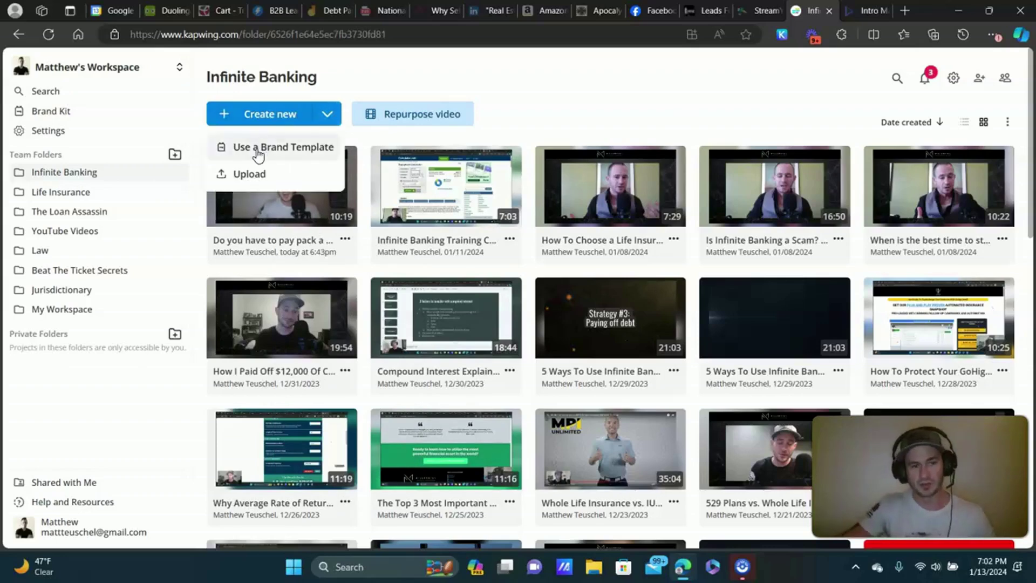
{"action": "left_click", "coordinate": [259, 147]}
{"action": "left_click", "coordinate": [330, 298]}
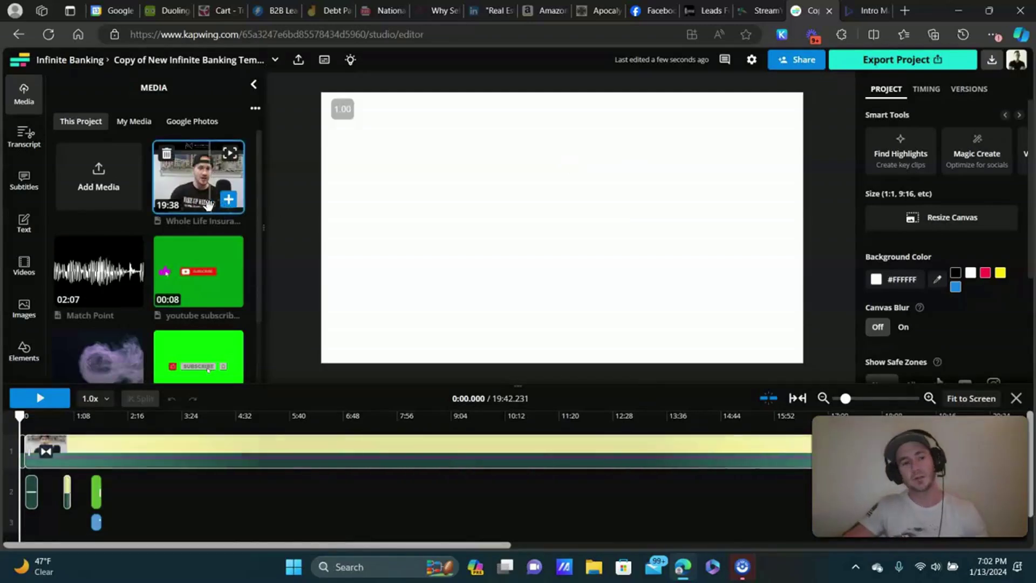
{"action": "left_click", "coordinate": [167, 155]}
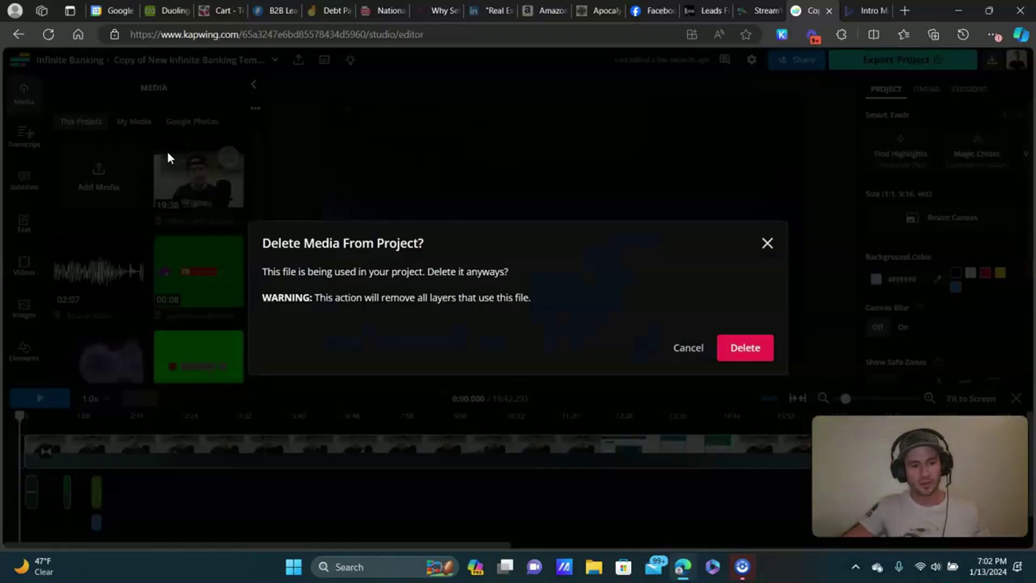
{"action": "left_click", "coordinate": [742, 347]}
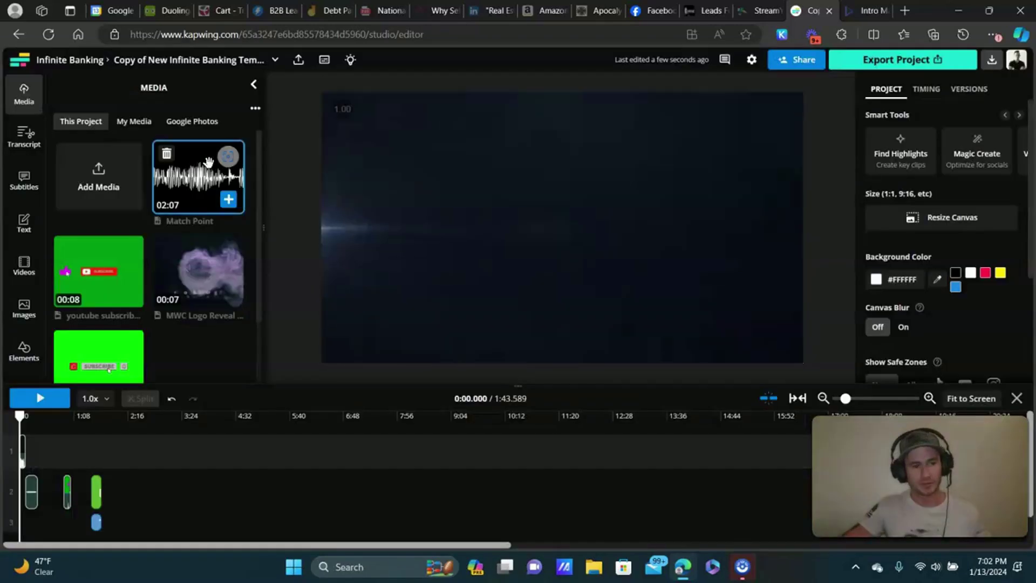